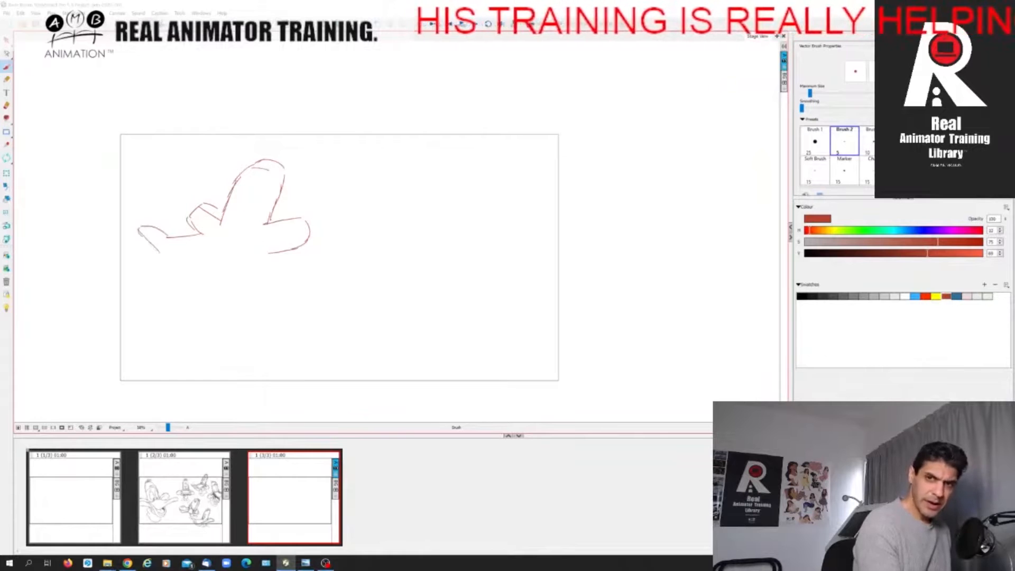
Finish the rough duck head pose by drawing the bill's underside, the lower jaw and the two neck lines.
{"action": "mouse_move", "coordinate": [139, 231]}
{"action": "left_mouse_down"}
{"action": "mouse_move", "coordinate": [184, 264]}
{"action": "mouse_move", "coordinate": [179, 297]}
{"action": "left_mouse_up"}
{"action": "mouse_move", "coordinate": [187, 305]}
{"action": "left_mouse_down"}
{"action": "mouse_move", "coordinate": [215, 306]}
{"action": "mouse_move", "coordinate": [237, 288]}
{"action": "left_mouse_up"}
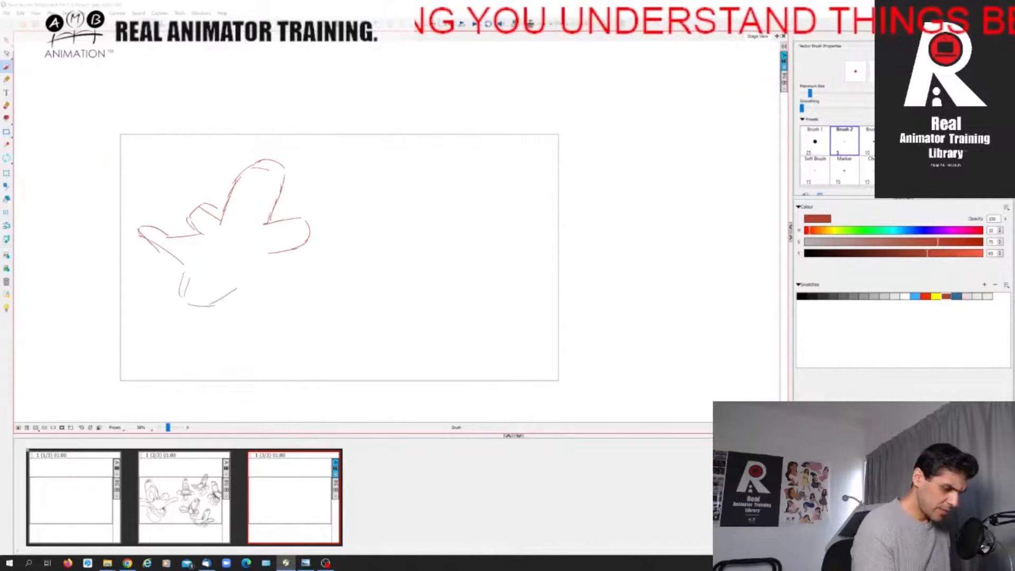
{"action": "mouse_move", "coordinate": [268, 253]}
{"action": "left_mouse_down"}
{"action": "mouse_move", "coordinate": [259, 291]}
{"action": "mouse_move", "coordinate": [239, 283]}
{"action": "mouse_move", "coordinate": [284, 303]}
{"action": "mouse_move", "coordinate": [210, 342]}
{"action": "left_mouse_up"}
{"action": "left_click_drag", "start_coordinate": [266, 297], "coordinate": [293, 323]}
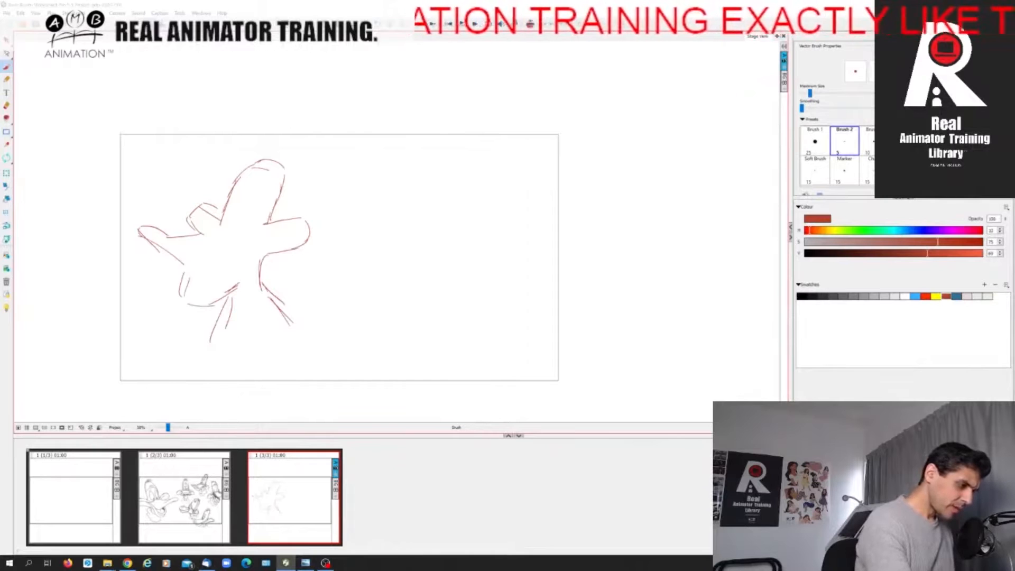
Add a blank panel after the duck head pose and turn on onion skin to compare the two panels.
{"action": "key", "text": "p"}
{"action": "left_click", "coordinate": [530, 25]}
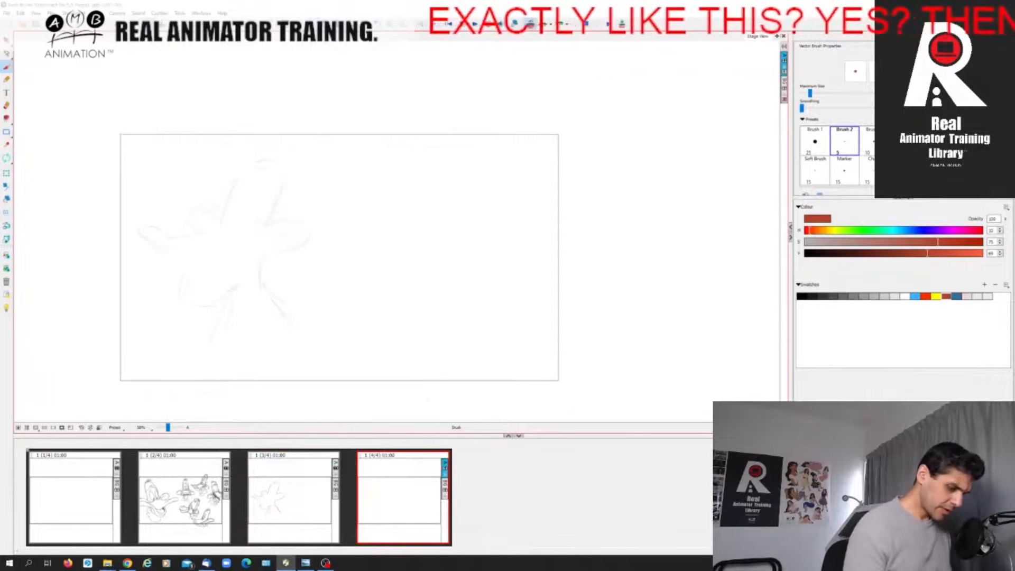
{"action": "key", "text": "Left"}
{"action": "key", "text": "Right"}
{"action": "key", "text": "Left"}
{"action": "key", "text": "Right"}
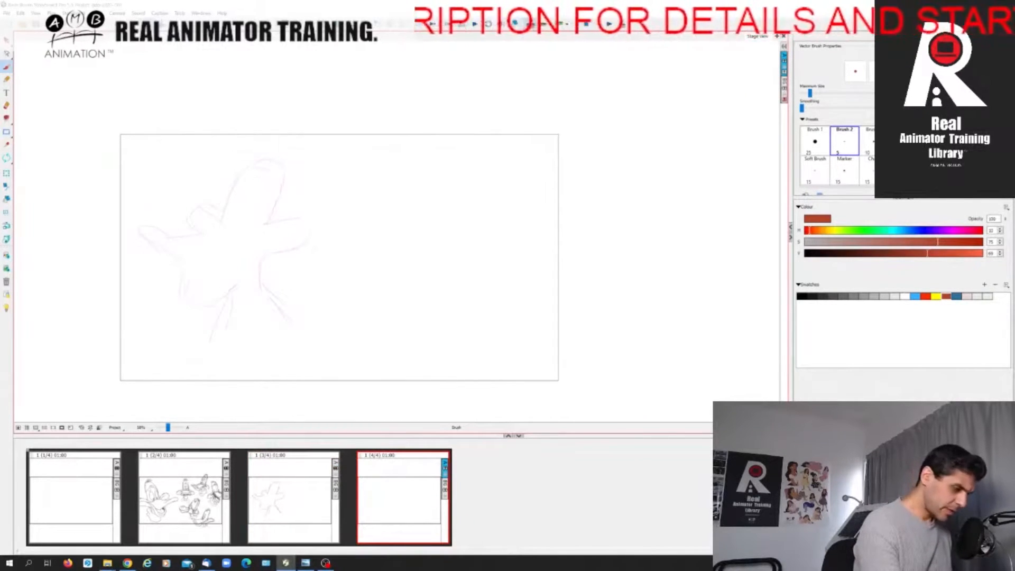
Sketch the front, crown and back of the second head pose, plus one neck line, over the onion-skinned drawing.
{"action": "left_click_drag", "start_coordinate": [251, 179], "coordinate": [254, 192]}
{"action": "left_click_drag", "start_coordinate": [248, 181], "coordinate": [251, 191]}
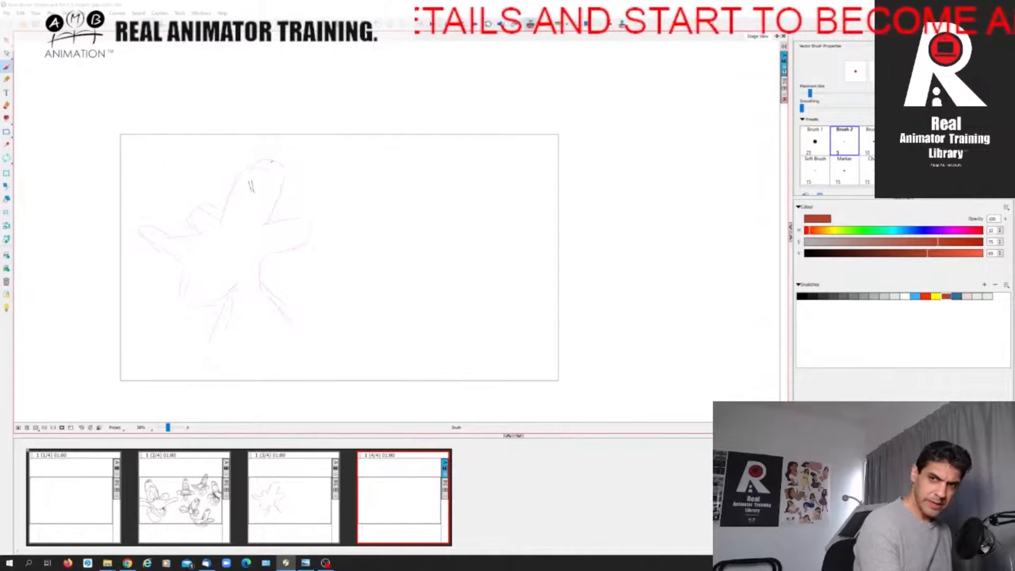
{"action": "left_click_drag", "start_coordinate": [259, 275], "coordinate": [248, 335]}
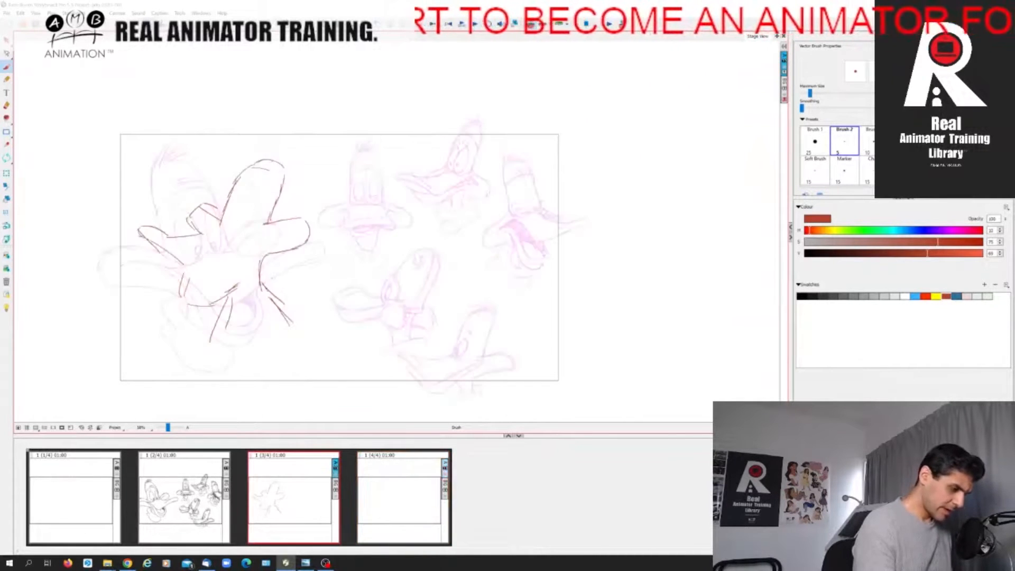
{"action": "left_click_drag", "start_coordinate": [256, 162], "coordinate": [287, 164]}
{"action": "mouse_move", "coordinate": [288, 178]}
{"action": "left_mouse_down"}
{"action": "mouse_move", "coordinate": [307, 218]}
{"action": "mouse_move", "coordinate": [297, 191]}
{"action": "mouse_move", "coordinate": [258, 268]}
{"action": "left_mouse_up"}
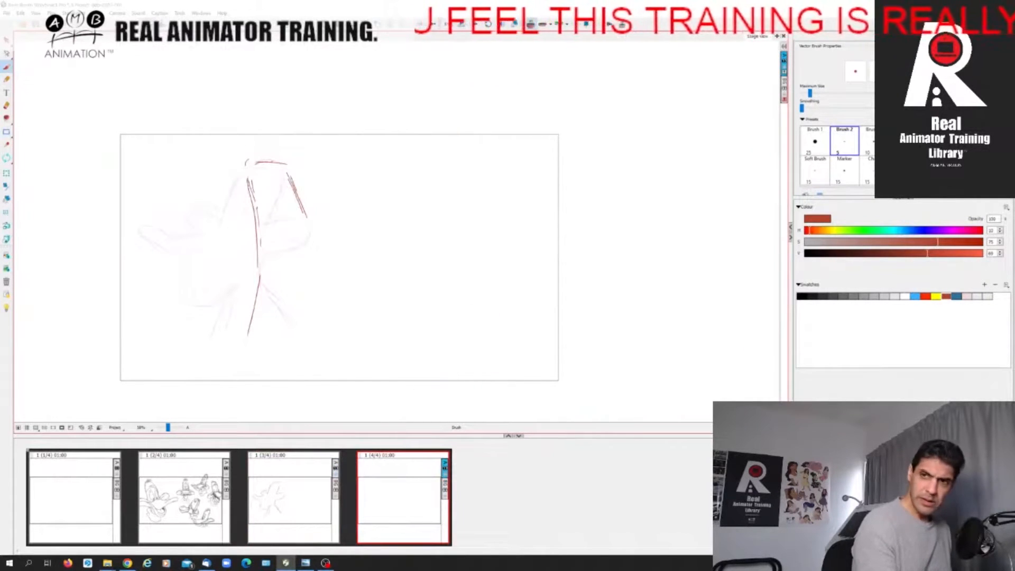
Draw the raised cheek and the blunt near end of the bill, and reinforce the head's front and crown.
{"action": "mouse_move", "coordinate": [310, 222]}
{"action": "left_mouse_down"}
{"action": "mouse_move", "coordinate": [334, 202]}
{"action": "mouse_move", "coordinate": [348, 227]}
{"action": "left_mouse_up"}
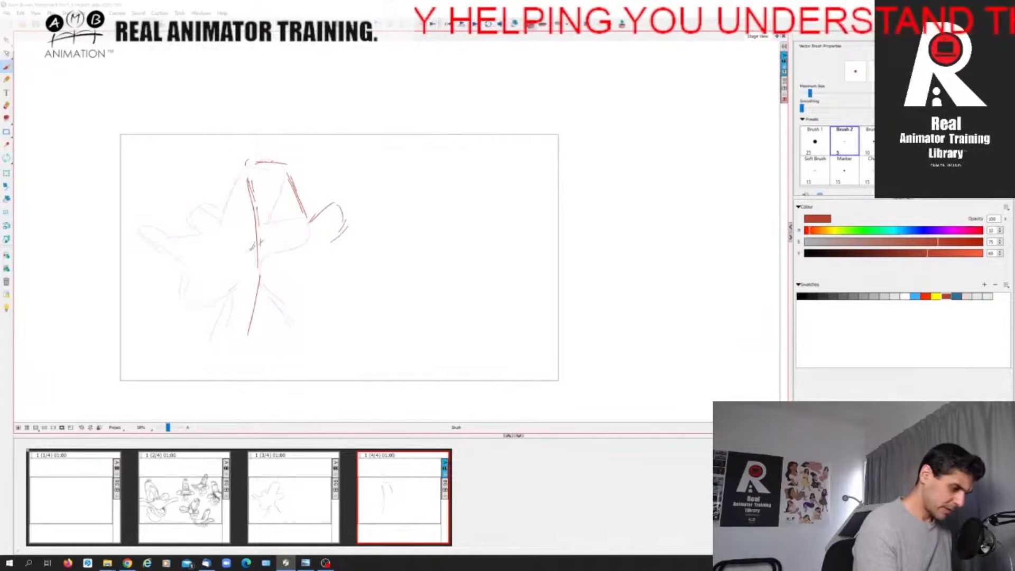
{"action": "mouse_move", "coordinate": [257, 242]}
{"action": "left_mouse_down"}
{"action": "mouse_move", "coordinate": [219, 250]}
{"action": "mouse_move", "coordinate": [216, 276]}
{"action": "mouse_move", "coordinate": [256, 271]}
{"action": "mouse_move", "coordinate": [229, 239]}
{"action": "mouse_move", "coordinate": [221, 265]}
{"action": "mouse_move", "coordinate": [259, 267]}
{"action": "mouse_move", "coordinate": [219, 268]}
{"action": "mouse_move", "coordinate": [260, 268]}
{"action": "left_mouse_up"}
{"action": "left_click_drag", "start_coordinate": [247, 190], "coordinate": [256, 219]}
{"action": "left_click_drag", "start_coordinate": [245, 169], "coordinate": [272, 160]}
{"action": "mouse_move", "coordinate": [266, 156]}
{"action": "left_mouse_down"}
{"action": "mouse_move", "coordinate": [284, 165]}
{"action": "mouse_move", "coordinate": [301, 201]}
{"action": "mouse_move", "coordinate": [285, 171]}
{"action": "left_mouse_up"}
{"action": "left_click_drag", "start_coordinate": [247, 178], "coordinate": [258, 224]}
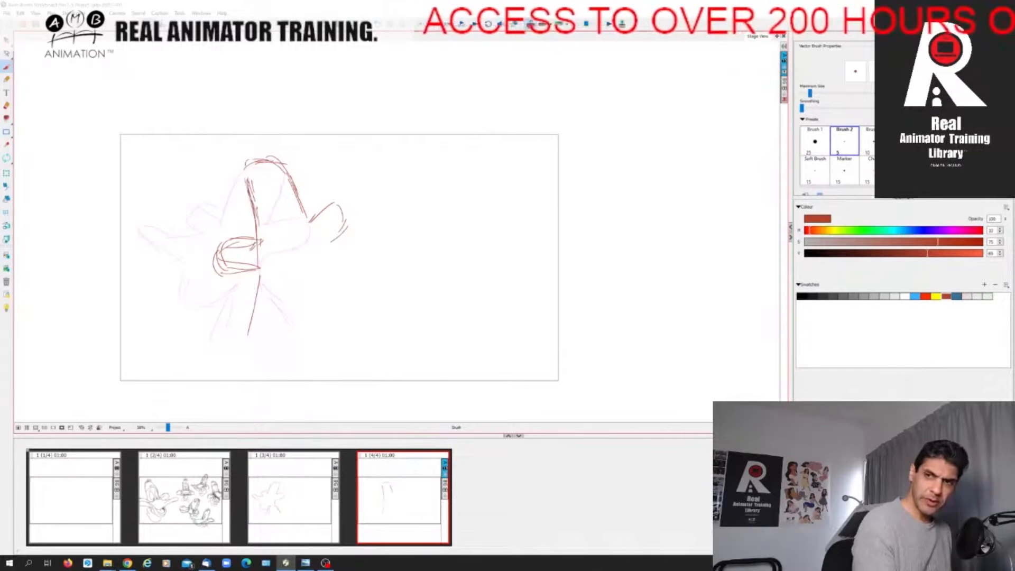
Draw the far side of the second pose's bill with its upturned tip, mouth corner and curved lower jaw.
{"action": "mouse_move", "coordinate": [329, 236]}
{"action": "left_mouse_down"}
{"action": "mouse_move", "coordinate": [380, 216]}
{"action": "mouse_move", "coordinate": [381, 232]}
{"action": "mouse_move", "coordinate": [359, 246]}
{"action": "mouse_move", "coordinate": [380, 216]}
{"action": "left_mouse_up"}
{"action": "mouse_move", "coordinate": [384, 218]}
{"action": "left_mouse_down"}
{"action": "mouse_move", "coordinate": [365, 265]}
{"action": "mouse_move", "coordinate": [358, 259]}
{"action": "left_mouse_up"}
{"action": "left_click_drag", "start_coordinate": [362, 264], "coordinate": [347, 280]}
{"action": "key", "text": "Left"}
{"action": "key", "text": "Right"}
{"action": "mouse_move", "coordinate": [236, 238]}
{"action": "left_mouse_down"}
{"action": "mouse_move", "coordinate": [217, 247]}
{"action": "mouse_move", "coordinate": [215, 270]}
{"action": "mouse_move", "coordinate": [274, 274]}
{"action": "mouse_move", "coordinate": [269, 288]}
{"action": "mouse_move", "coordinate": [252, 282]}
{"action": "mouse_move", "coordinate": [251, 304]}
{"action": "left_mouse_up"}
{"action": "key", "text": "Left"}
{"action": "key", "text": "Right"}
{"action": "mouse_move", "coordinate": [288, 273]}
{"action": "left_mouse_down"}
{"action": "mouse_move", "coordinate": [339, 285]}
{"action": "mouse_move", "coordinate": [360, 269]}
{"action": "left_mouse_up"}
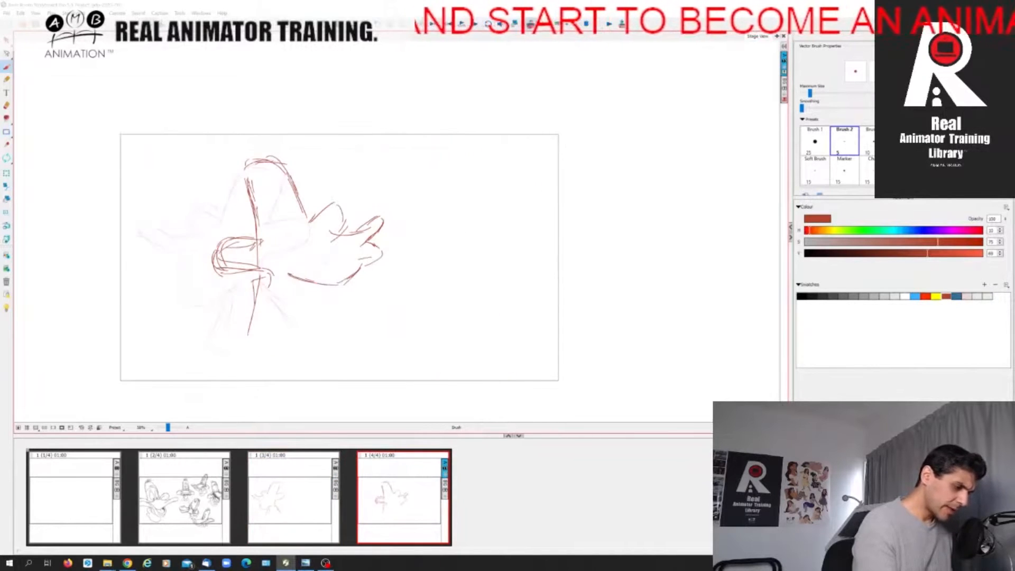
Add a hair tuft on top of the second head pose and check it against the previous panel.
{"action": "left_click_drag", "start_coordinate": [243, 167], "coordinate": [246, 150]}
{"action": "left_click_drag", "start_coordinate": [244, 165], "coordinate": [269, 139]}
{"action": "key", "text": "Left"}
{"action": "key", "text": "Right"}
{"action": "mouse_move", "coordinate": [238, 242]}
{"action": "left_mouse_down"}
{"action": "mouse_move", "coordinate": [257, 240]}
{"action": "mouse_move", "coordinate": [233, 274]}
{"action": "mouse_move", "coordinate": [269, 273]}
{"action": "left_mouse_up"}
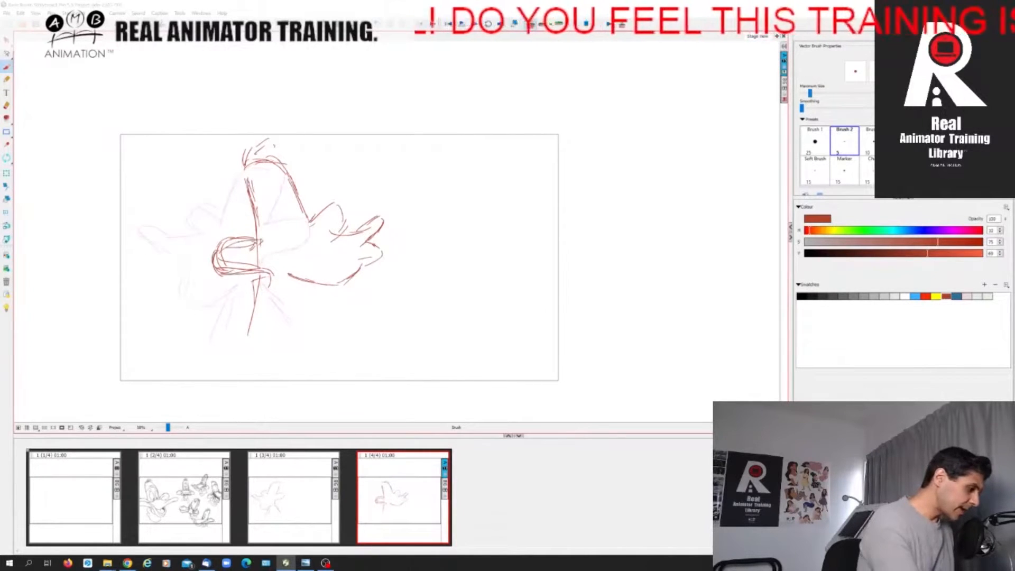
Erase the stray lines inside the blunt bill end and strengthen the front line of the head.
{"action": "key", "text": "alt+e"}
{"action": "mouse_move", "coordinate": [226, 248]}
{"action": "left_mouse_down"}
{"action": "mouse_move", "coordinate": [247, 241]}
{"action": "mouse_move", "coordinate": [221, 259]}
{"action": "left_mouse_up"}
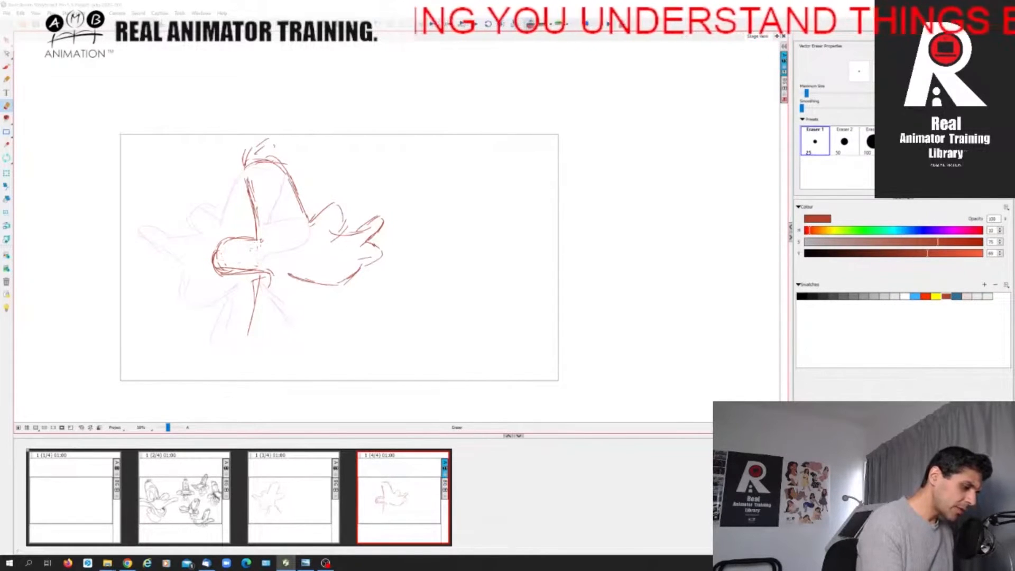
{"action": "key", "text": "alt+b"}
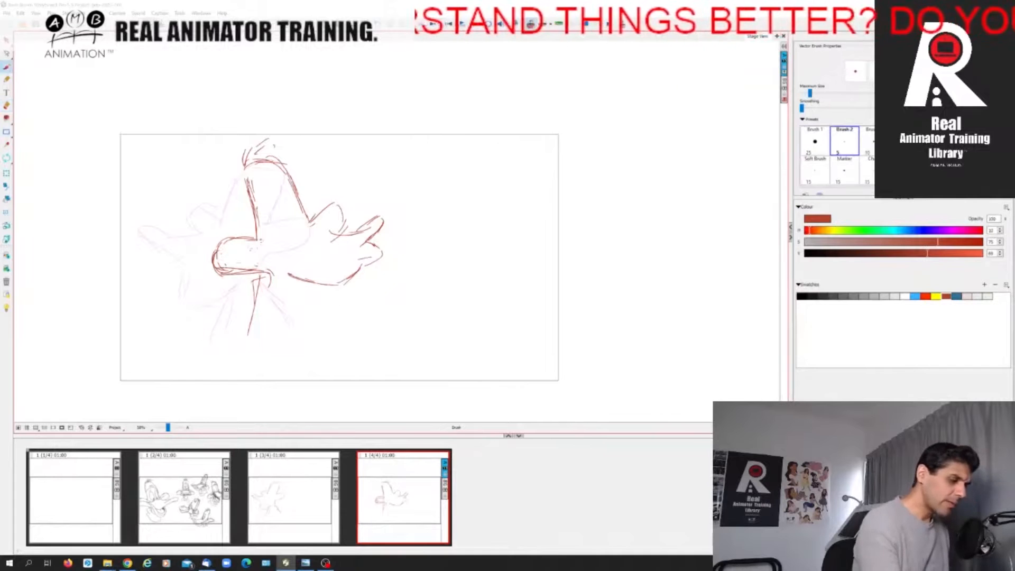
{"action": "left_click_drag", "start_coordinate": [248, 198], "coordinate": [262, 239]}
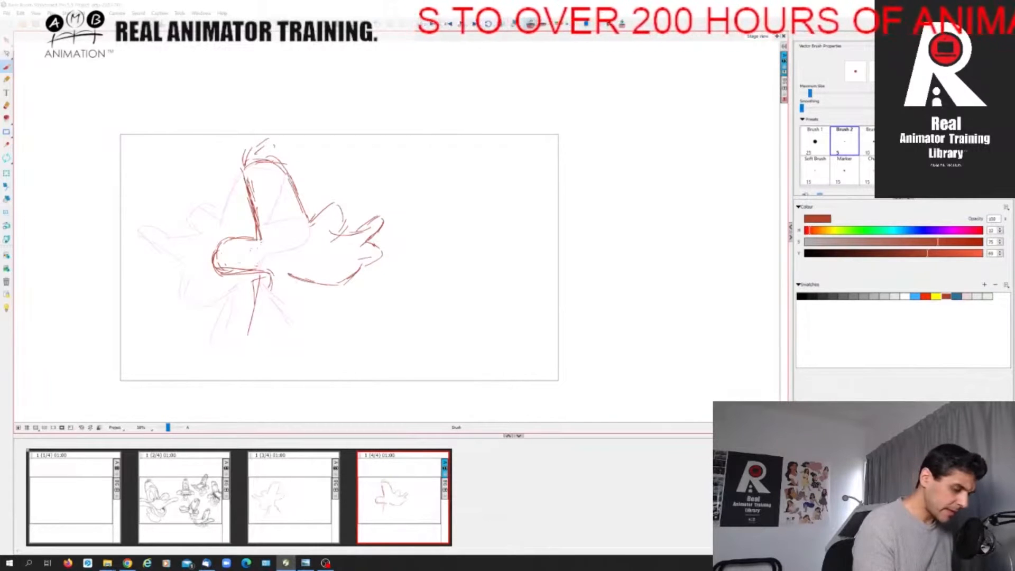
Draw both sides of the neck under the second pose's jaw and thicken the blunt bill end's outline.
{"action": "left_click_drag", "start_coordinate": [302, 280], "coordinate": [284, 297]}
{"action": "key", "text": "Left"}
{"action": "key", "text": "Right"}
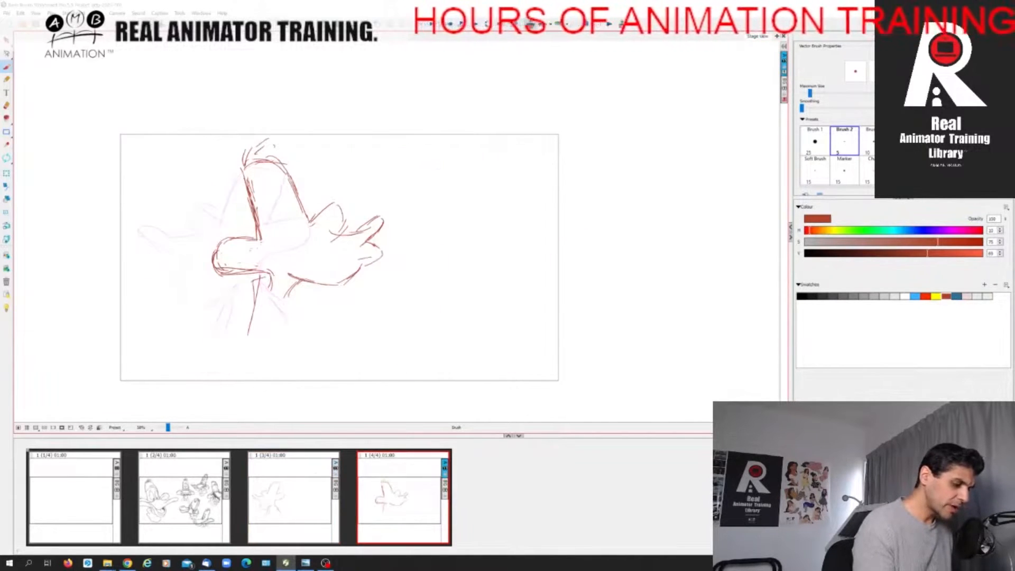
{"action": "mouse_move", "coordinate": [257, 280]}
{"action": "left_mouse_down"}
{"action": "mouse_move", "coordinate": [247, 306]}
{"action": "mouse_move", "coordinate": [313, 303]}
{"action": "mouse_move", "coordinate": [303, 311]}
{"action": "mouse_move", "coordinate": [303, 354]}
{"action": "left_mouse_up"}
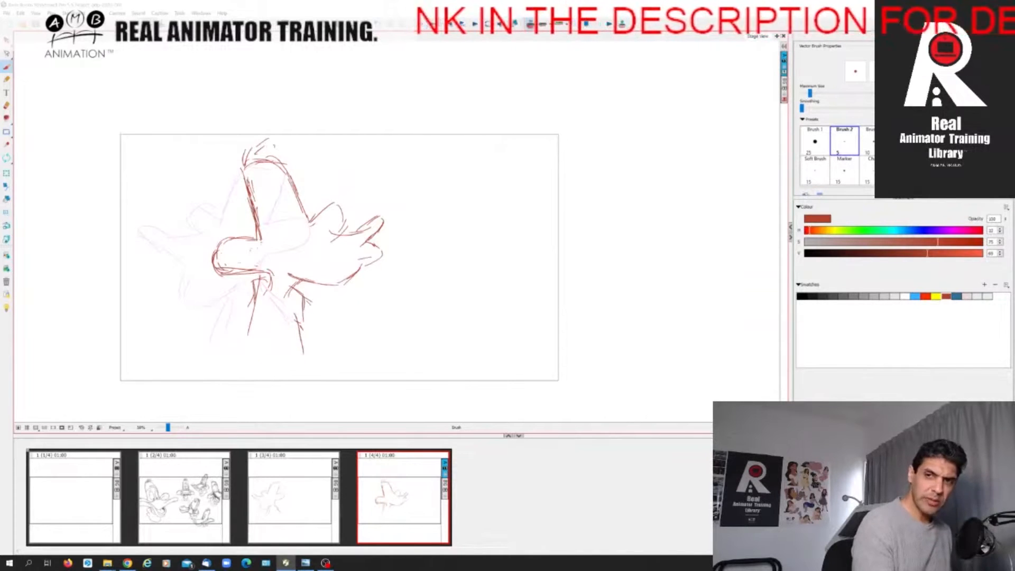
{"action": "left_click", "coordinate": [300, 510]}
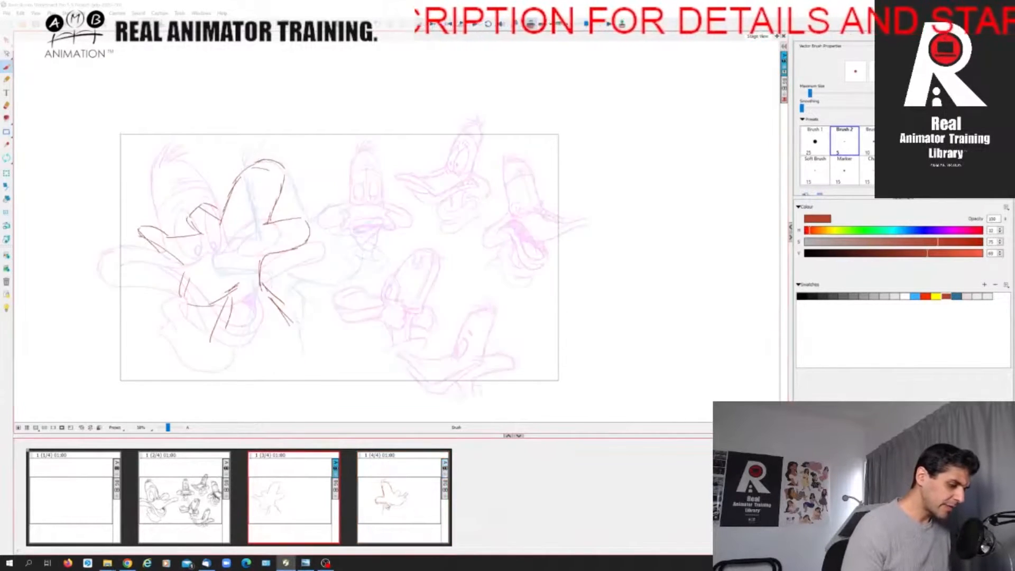
{"action": "left_click", "coordinate": [361, 518]}
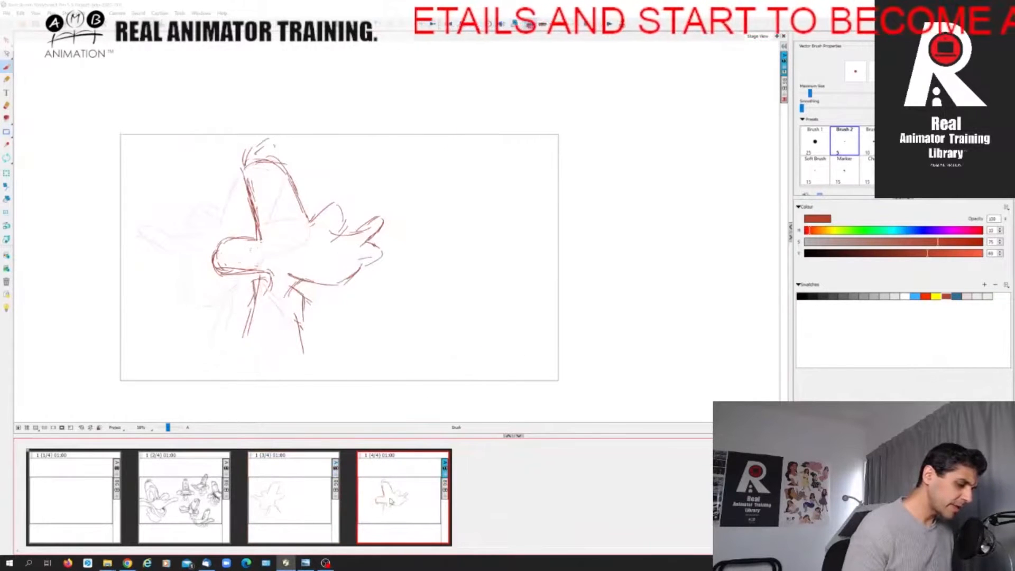
{"action": "mouse_move", "coordinate": [224, 239]}
{"action": "left_mouse_down"}
{"action": "mouse_move", "coordinate": [210, 257]}
{"action": "mouse_move", "coordinate": [214, 279]}
{"action": "mouse_move", "coordinate": [248, 270]}
{"action": "left_mouse_up"}
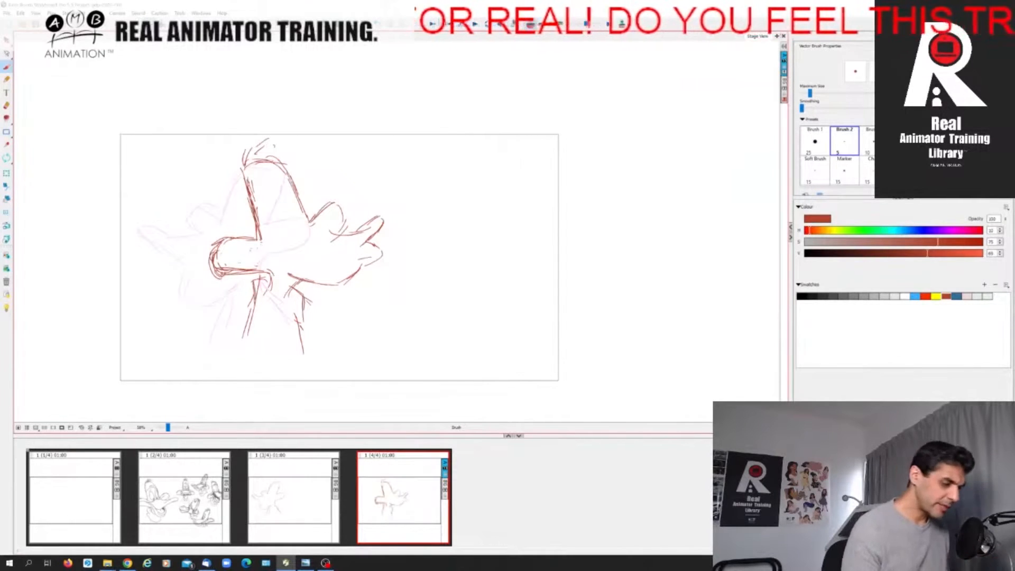
Sketch a horned, tailed figure seen from behind beside the duck head and remove it again.
{"action": "mouse_move", "coordinate": [492, 241]}
{"action": "left_mouse_down"}
{"action": "mouse_move", "coordinate": [578, 248]}
{"action": "mouse_move", "coordinate": [550, 379]}
{"action": "mouse_move", "coordinate": [544, 228]}
{"action": "mouse_move", "coordinate": [562, 178]}
{"action": "mouse_move", "coordinate": [501, 163]}
{"action": "mouse_move", "coordinate": [502, 230]}
{"action": "mouse_move", "coordinate": [463, 257]}
{"action": "mouse_move", "coordinate": [428, 373]}
{"action": "mouse_move", "coordinate": [461, 265]}
{"action": "mouse_move", "coordinate": [360, 319]}
{"action": "mouse_move", "coordinate": [474, 283]}
{"action": "mouse_move", "coordinate": [546, 418]}
{"action": "mouse_move", "coordinate": [585, 241]}
{"action": "mouse_move", "coordinate": [590, 350]}
{"action": "mouse_move", "coordinate": [574, 348]}
{"action": "mouse_move", "coordinate": [572, 284]}
{"action": "mouse_move", "coordinate": [482, 238]}
{"action": "mouse_move", "coordinate": [452, 350]}
{"action": "mouse_move", "coordinate": [467, 360]}
{"action": "mouse_move", "coordinate": [500, 283]}
{"action": "mouse_move", "coordinate": [458, 362]}
{"action": "mouse_move", "coordinate": [447, 283]}
{"action": "mouse_move", "coordinate": [528, 227]}
{"action": "mouse_move", "coordinate": [504, 180]}
{"action": "mouse_move", "coordinate": [552, 160]}
{"action": "mouse_move", "coordinate": [565, 219]}
{"action": "mouse_move", "coordinate": [541, 159]}
{"action": "mouse_move", "coordinate": [557, 159]}
{"action": "mouse_move", "coordinate": [492, 136]}
{"action": "mouse_move", "coordinate": [502, 183]}
{"action": "mouse_move", "coordinate": [484, 243]}
{"action": "left_mouse_up"}
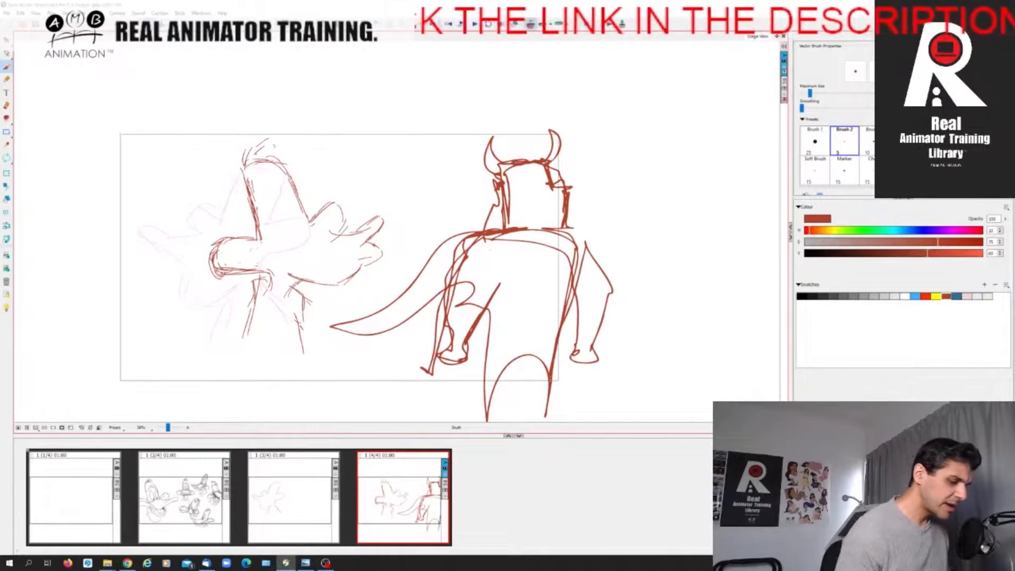
{"action": "key", "text": "Delete"}
{"action": "left_click", "coordinate": [284, 503]}
{"action": "left_click", "coordinate": [381, 510]}
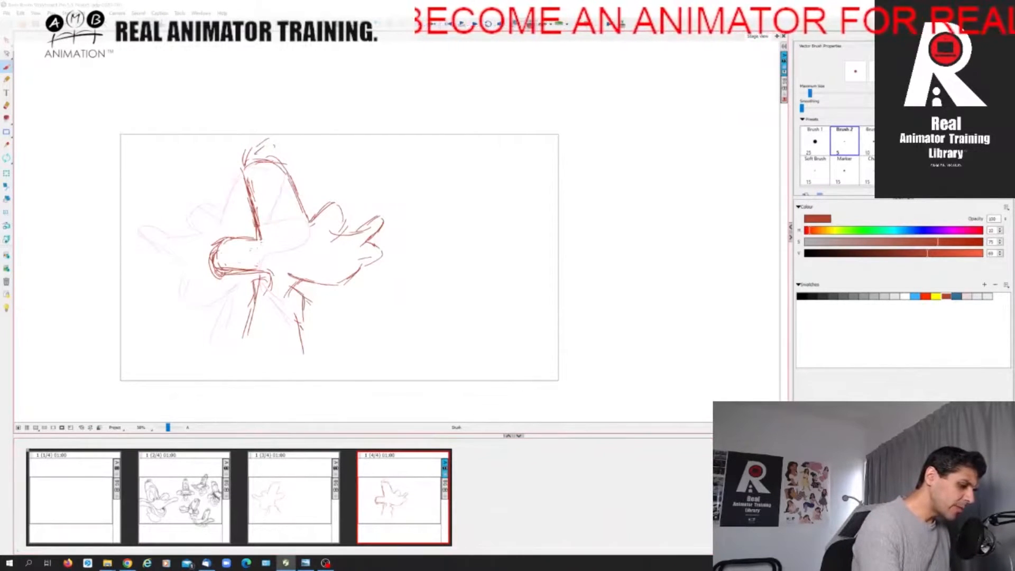
Add a blank panel directly after the panel with the reference duck heads.
{"action": "left_click", "coordinate": [330, 510]}
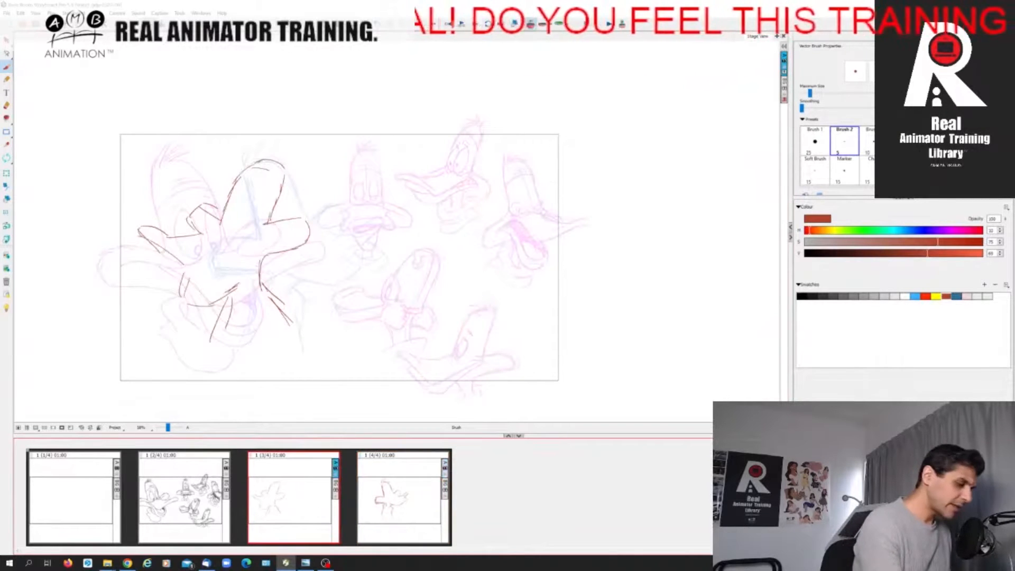
{"action": "left_click", "coordinate": [196, 508]}
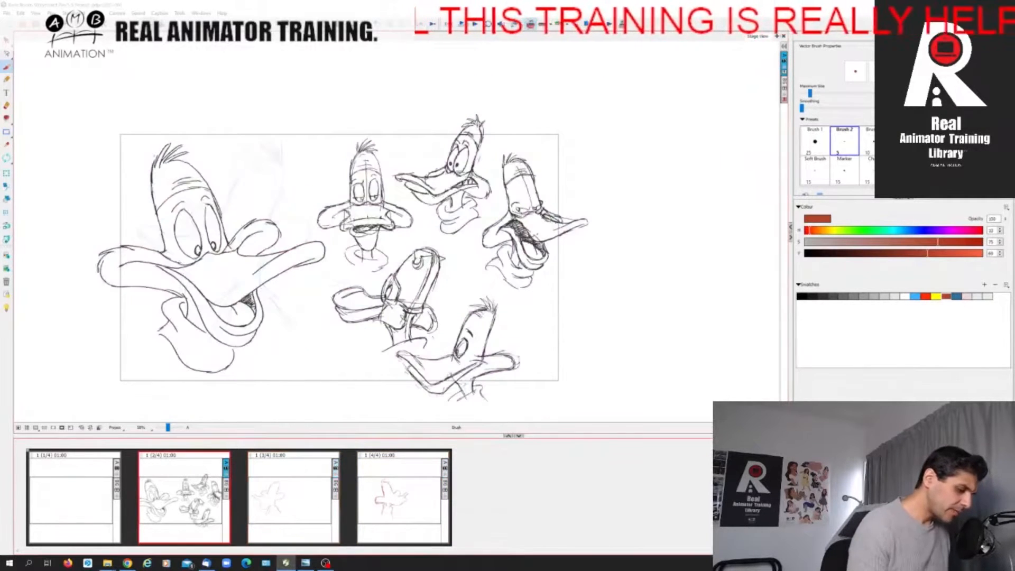
{"action": "key", "text": "p"}
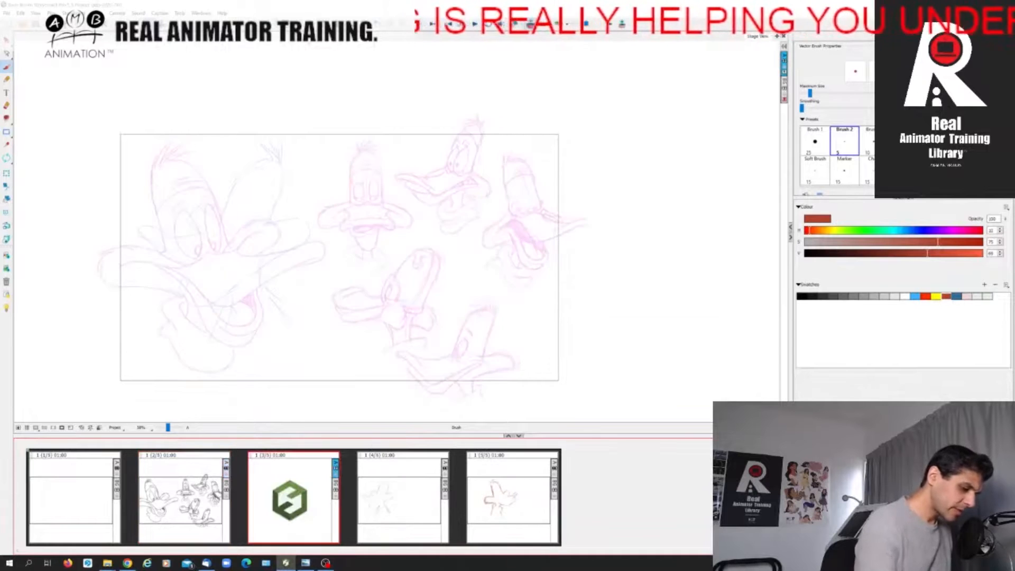
Flip repeatedly between the two duck head pose panels to examine the head turn.
{"action": "left_click", "coordinate": [404, 513]}
{"action": "left_click", "coordinate": [507, 507]}
{"action": "left_click", "coordinate": [438, 509]}
{"action": "left_click", "coordinate": [511, 508]}
{"action": "left_click", "coordinate": [436, 505]}
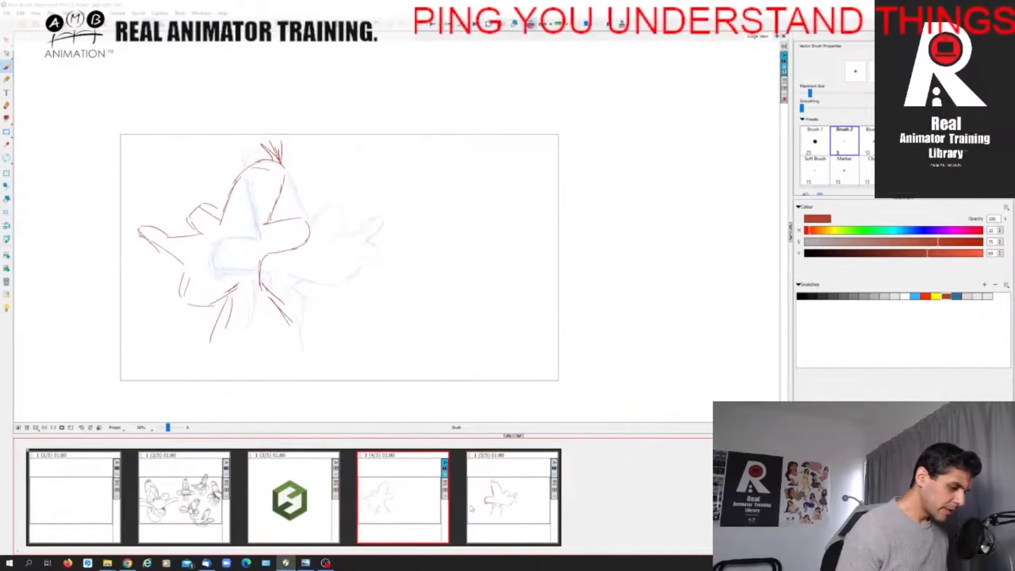
{"action": "left_click", "coordinate": [499, 499]}
{"action": "left_click", "coordinate": [422, 508]}
{"action": "left_click", "coordinate": [490, 494]}
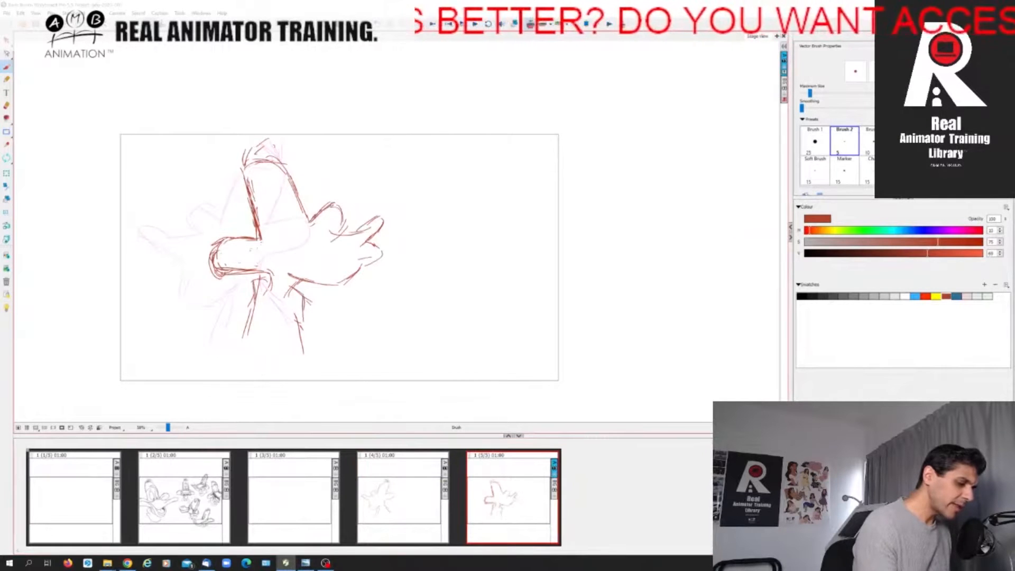
{"action": "left_click", "coordinate": [423, 504]}
{"action": "left_click", "coordinate": [500, 508]}
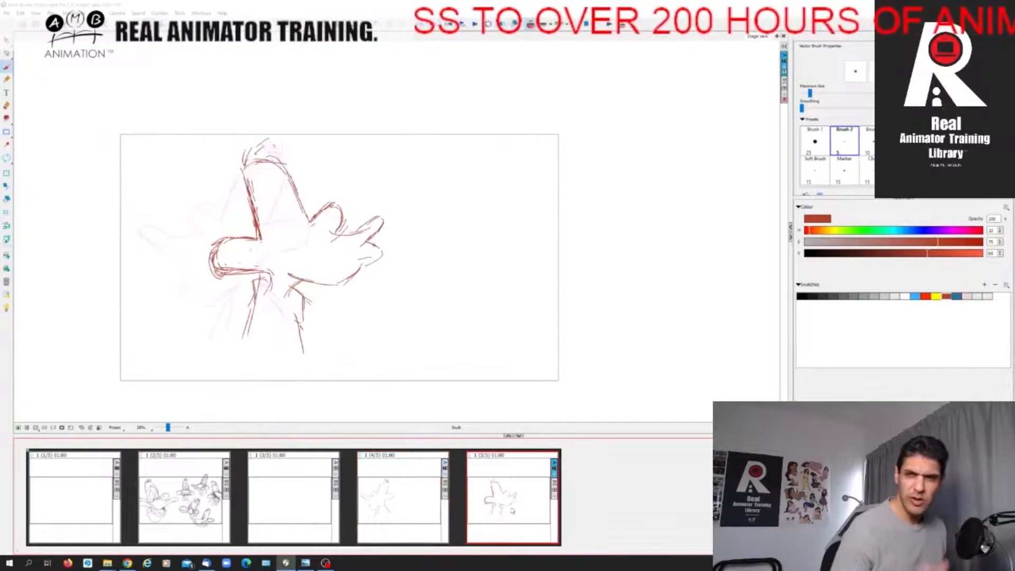
{"action": "left_click", "coordinate": [432, 507]}
{"action": "left_click", "coordinate": [502, 508]}
{"action": "left_click", "coordinate": [432, 507]}
{"action": "left_click", "coordinate": [503, 508]}
{"action": "left_click", "coordinate": [447, 511]}
{"action": "left_click", "coordinate": [496, 508]}
{"action": "left_click", "coordinate": [419, 515]}
{"action": "left_click", "coordinate": [495, 507]}
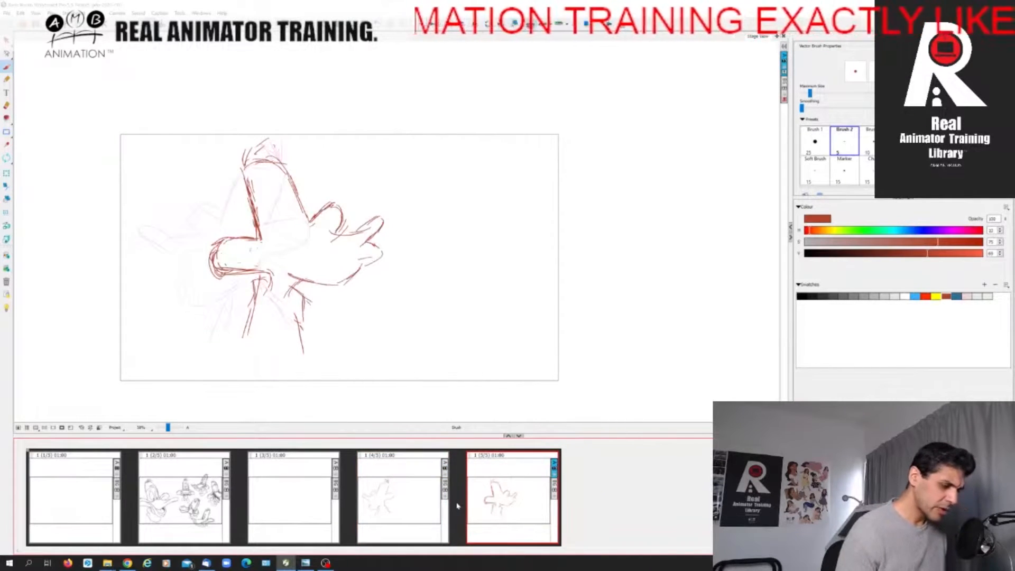
{"action": "left_click", "coordinate": [444, 515]}
{"action": "left_click", "coordinate": [489, 513]}
{"action": "left_click", "coordinate": [420, 511]}
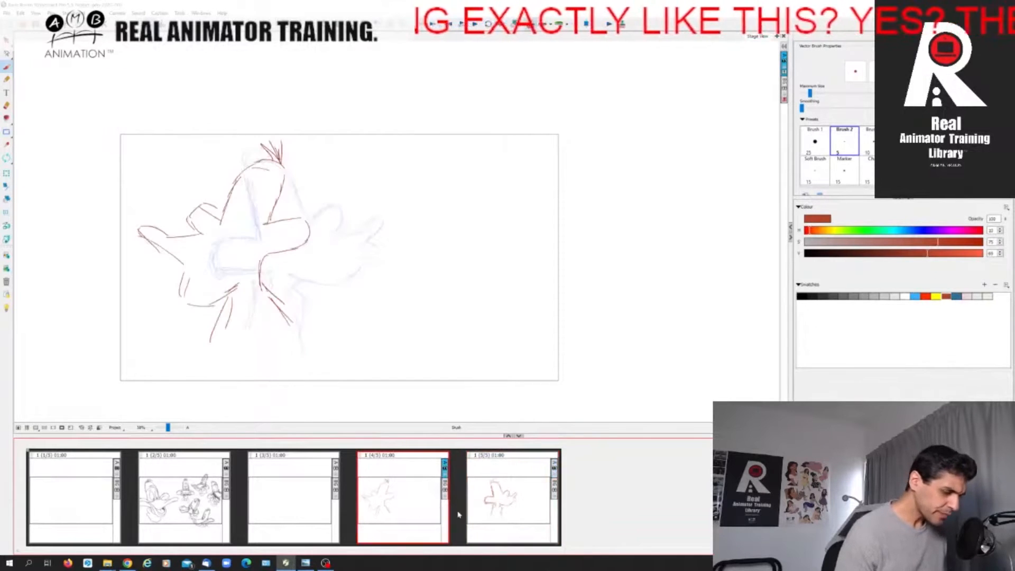
{"action": "left_click", "coordinate": [490, 512]}
{"action": "left_click", "coordinate": [439, 513]}
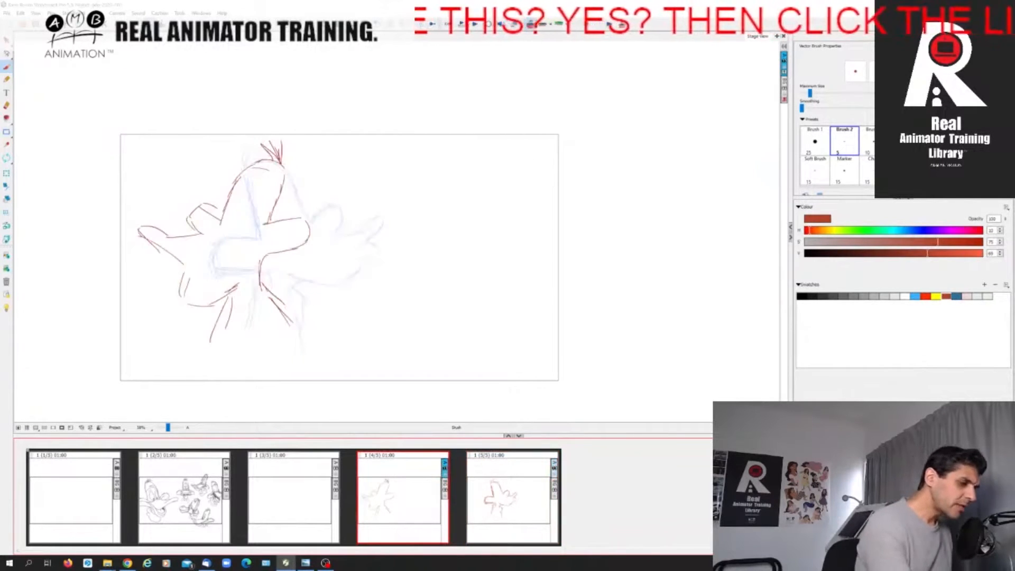
Insert a panel between the two poses and sketch the in-between head dome with the cheek on its far side.
{"action": "key", "text": "p"}
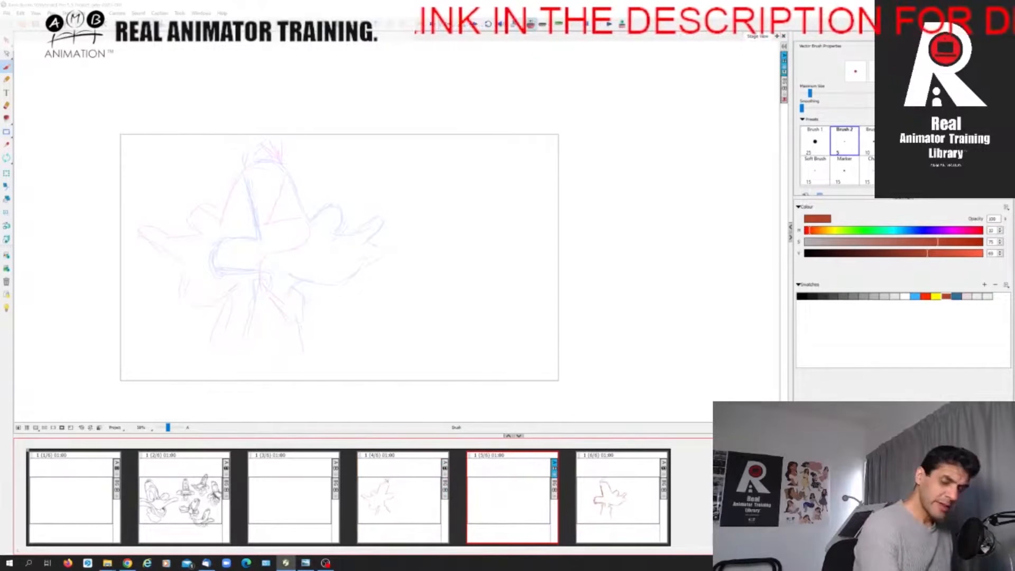
{"action": "mouse_move", "coordinate": [233, 222]}
{"action": "left_mouse_down"}
{"action": "mouse_move", "coordinate": [264, 165]}
{"action": "mouse_move", "coordinate": [287, 187]}
{"action": "mouse_move", "coordinate": [280, 228]}
{"action": "left_mouse_up"}
{"action": "mouse_move", "coordinate": [239, 199]}
{"action": "left_mouse_down"}
{"action": "mouse_move", "coordinate": [227, 240]}
{"action": "mouse_move", "coordinate": [210, 226]}
{"action": "mouse_move", "coordinate": [194, 237]}
{"action": "mouse_move", "coordinate": [213, 263]}
{"action": "left_mouse_up"}
{"action": "mouse_move", "coordinate": [280, 226]}
{"action": "left_mouse_down"}
{"action": "mouse_move", "coordinate": [275, 239]}
{"action": "mouse_move", "coordinate": [316, 241]}
{"action": "mouse_move", "coordinate": [311, 260]}
{"action": "mouse_move", "coordinate": [283, 275]}
{"action": "left_mouse_up"}
{"action": "key", "text": "Left"}
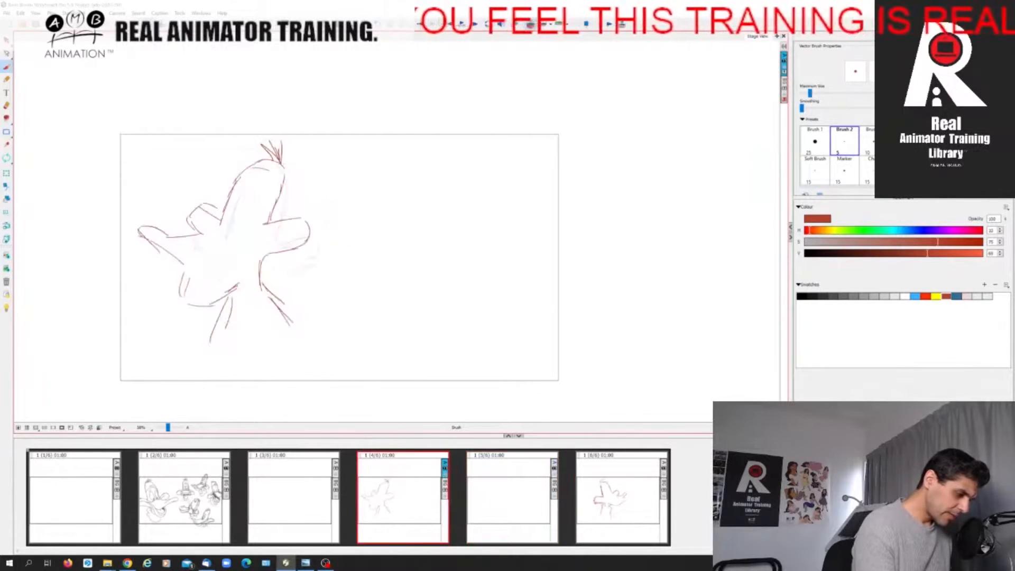
{"action": "key", "text": "Right"}
Draw the in-between pose's near cheek and bill tip, its lowered jaw curve and the far edge of the bill.
{"action": "left_click_drag", "start_coordinate": [218, 230], "coordinate": [196, 230]}
{"action": "mouse_move", "coordinate": [191, 236]}
{"action": "left_mouse_down"}
{"action": "mouse_move", "coordinate": [188, 248]}
{"action": "mouse_move", "coordinate": [209, 268]}
{"action": "mouse_move", "coordinate": [191, 254]}
{"action": "mouse_move", "coordinate": [175, 269]}
{"action": "mouse_move", "coordinate": [195, 275]}
{"action": "mouse_move", "coordinate": [204, 259]}
{"action": "mouse_move", "coordinate": [194, 275]}
{"action": "mouse_move", "coordinate": [208, 303]}
{"action": "mouse_move", "coordinate": [225, 303]}
{"action": "left_mouse_up"}
{"action": "mouse_move", "coordinate": [199, 255]}
{"action": "left_mouse_down"}
{"action": "mouse_move", "coordinate": [188, 259]}
{"action": "mouse_move", "coordinate": [209, 252]}
{"action": "left_mouse_up"}
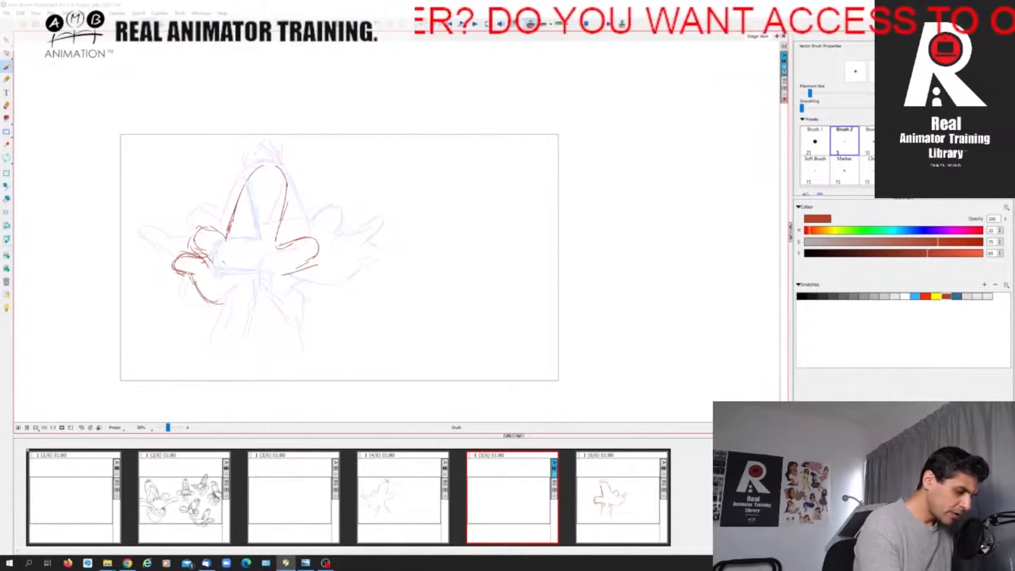
{"action": "mouse_move", "coordinate": [219, 304]}
{"action": "left_mouse_down"}
{"action": "mouse_move", "coordinate": [251, 299]}
{"action": "mouse_move", "coordinate": [268, 278]}
{"action": "left_mouse_up"}
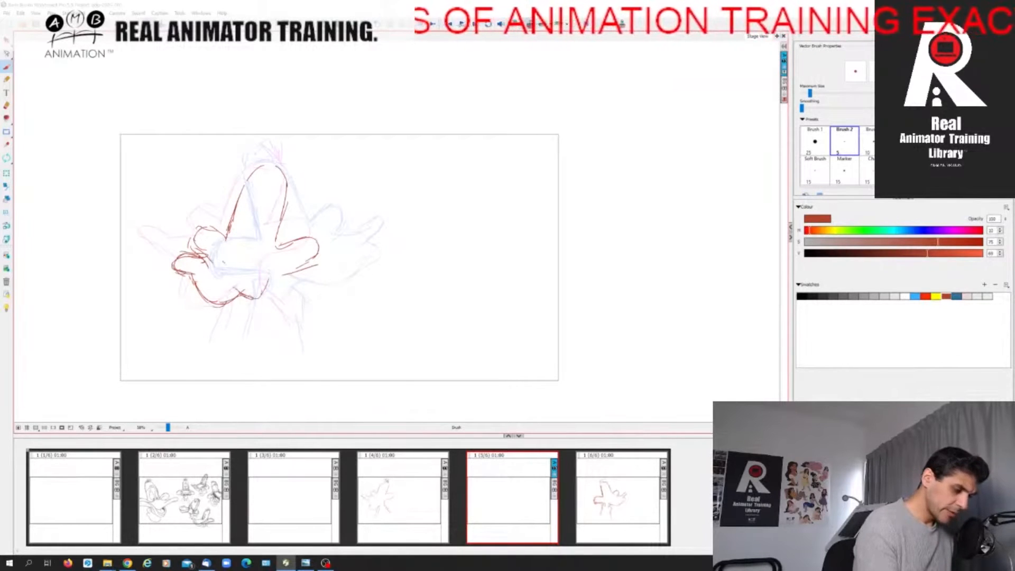
{"action": "mouse_move", "coordinate": [261, 292]}
{"action": "left_mouse_down"}
{"action": "mouse_move", "coordinate": [273, 273]}
{"action": "mouse_move", "coordinate": [317, 258]}
{"action": "left_mouse_up"}
{"action": "left_click_drag", "start_coordinate": [223, 232], "coordinate": [190, 236]}
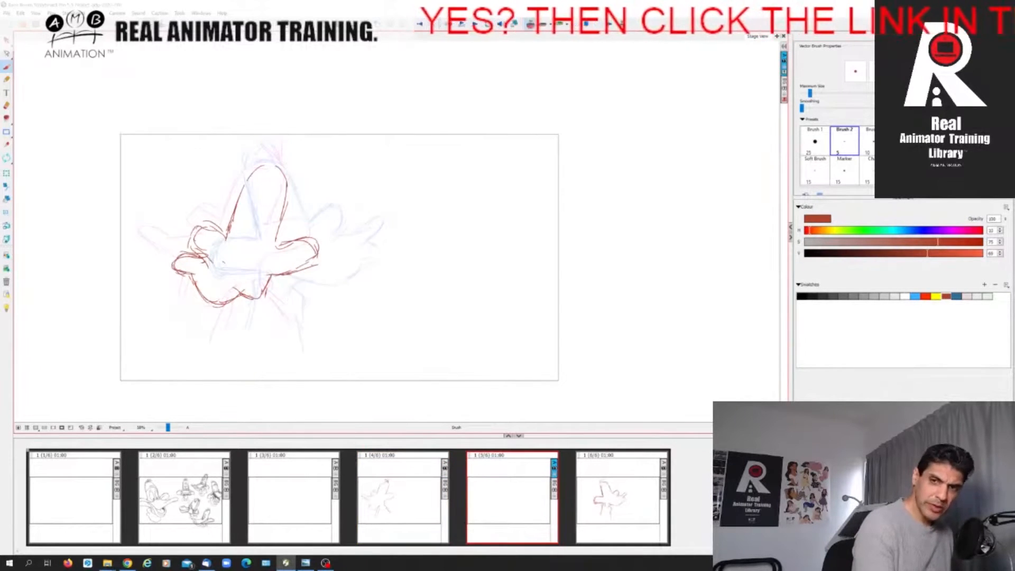
Draw both sides of the neck below the in-between pose's head.
{"action": "left_click_drag", "start_coordinate": [267, 288], "coordinate": [284, 319]}
{"action": "left_click_drag", "start_coordinate": [230, 303], "coordinate": [216, 344]}
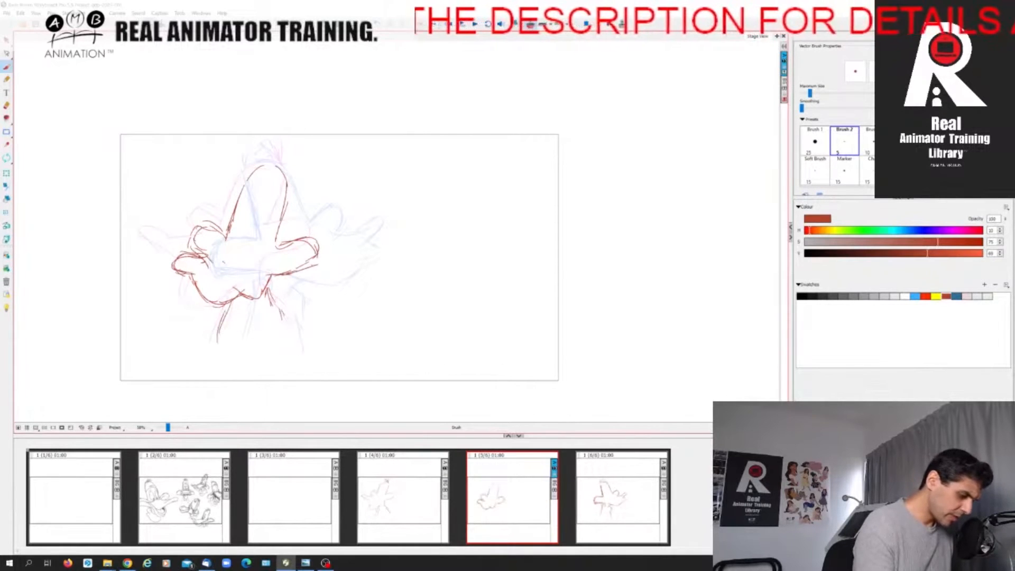
{"action": "left_click_drag", "start_coordinate": [277, 302], "coordinate": [291, 351]}
{"action": "left_click_drag", "start_coordinate": [288, 319], "coordinate": [294, 343]}
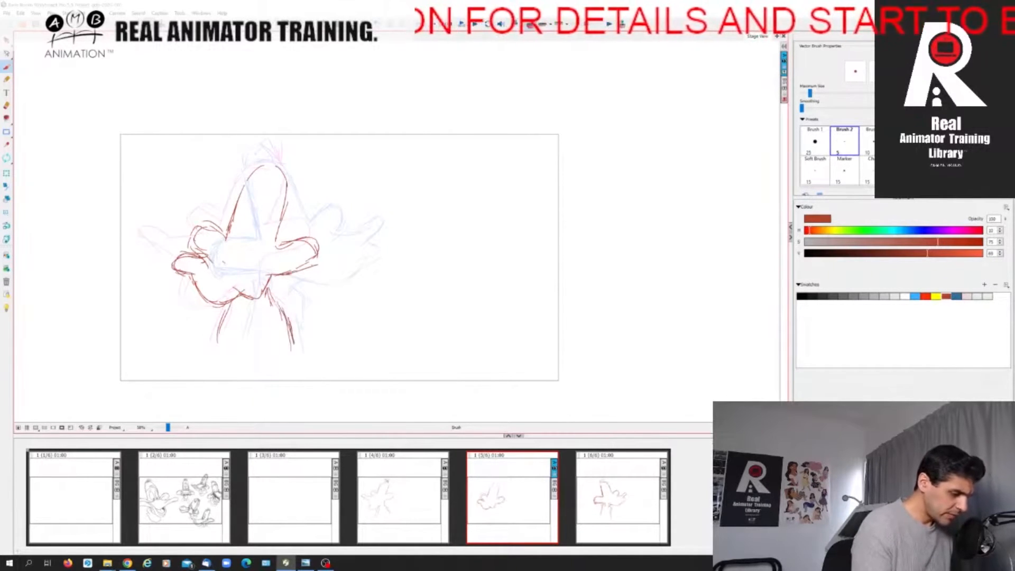
Flip through the two key poses and the in-between to examine how the head turn moves.
{"action": "left_click", "coordinate": [410, 509]}
{"action": "left_click", "coordinate": [500, 510]}
{"action": "left_click", "coordinate": [416, 510]}
{"action": "left_click", "coordinate": [596, 509]}
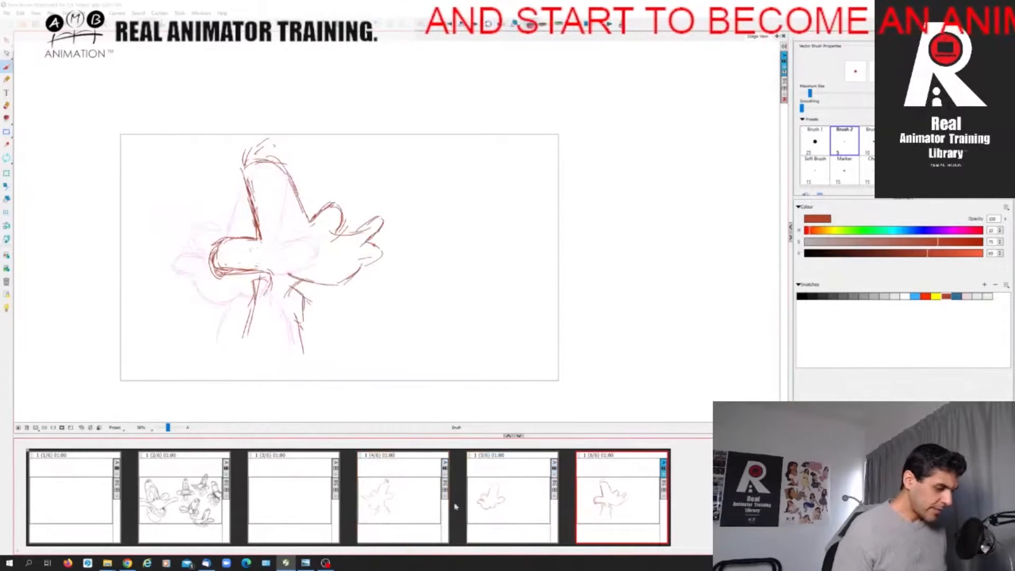
{"action": "left_click", "coordinate": [415, 510]}
{"action": "left_click", "coordinate": [508, 512]}
{"action": "left_click", "coordinate": [605, 512]}
{"action": "left_click", "coordinate": [520, 507]}
{"action": "left_click", "coordinate": [421, 507]}
{"action": "left_click", "coordinate": [534, 498]}
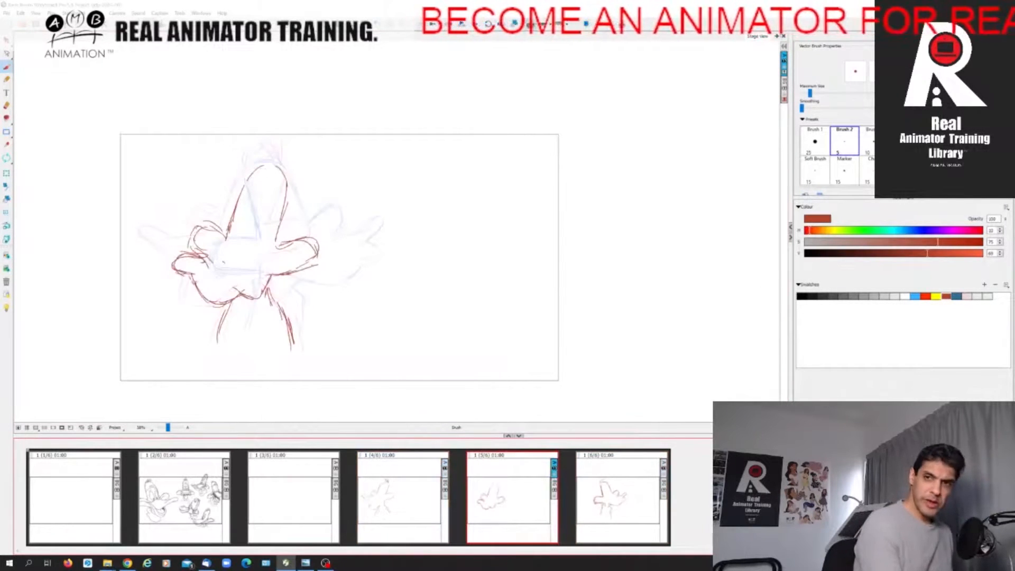
Add the feather tuft on top of the in-between head and compare it across the three poses.
{"action": "mouse_move", "coordinate": [255, 166]}
{"action": "left_mouse_down"}
{"action": "mouse_move", "coordinate": [275, 150]}
{"action": "mouse_move", "coordinate": [281, 172]}
{"action": "left_mouse_up"}
{"action": "left_click", "coordinate": [423, 511]}
{"action": "left_click", "coordinate": [507, 510]}
{"action": "left_click", "coordinate": [598, 509]}
{"action": "left_click", "coordinate": [511, 505]}
{"action": "left_click", "coordinate": [596, 510]}
{"action": "left_click", "coordinate": [426, 511]}
{"action": "left_click", "coordinate": [507, 507]}
{"action": "left_click", "coordinate": [597, 508]}
{"action": "left_click", "coordinate": [510, 506]}
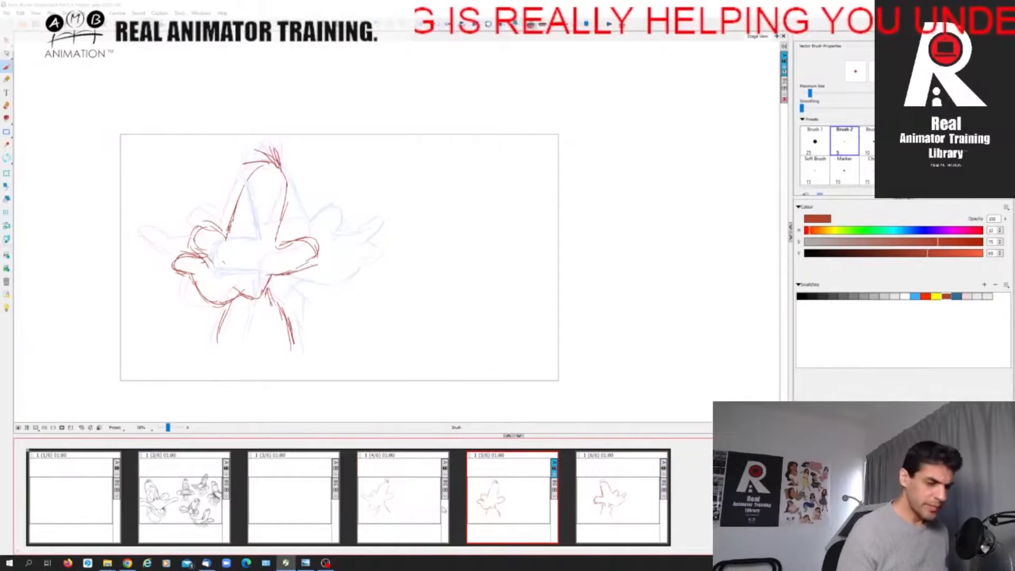
Step repeatedly between the first pose and the in-between, checking the spacing of the head shapes.
{"action": "left_click", "coordinate": [421, 513]}
{"action": "left_click", "coordinate": [508, 510]}
{"action": "left_click", "coordinate": [596, 509]}
{"action": "left_click", "coordinate": [510, 509]}
{"action": "left_click", "coordinate": [425, 512]}
{"action": "left_click", "coordinate": [512, 513]}
{"action": "left_click", "coordinate": [423, 511]}
{"action": "left_click", "coordinate": [510, 509]}
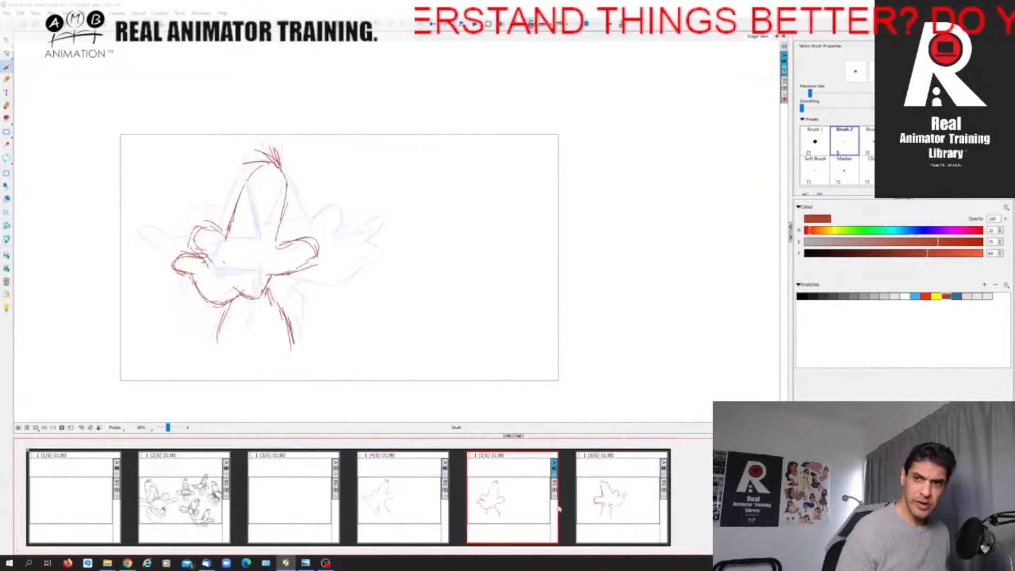
{"action": "left_click", "coordinate": [444, 514]}
{"action": "left_click", "coordinate": [491, 515]}
Turn off onion skin on the first pose and draw its two oval eyes with pupils, cleaning up the far eye.
{"action": "left_click", "coordinate": [420, 516]}
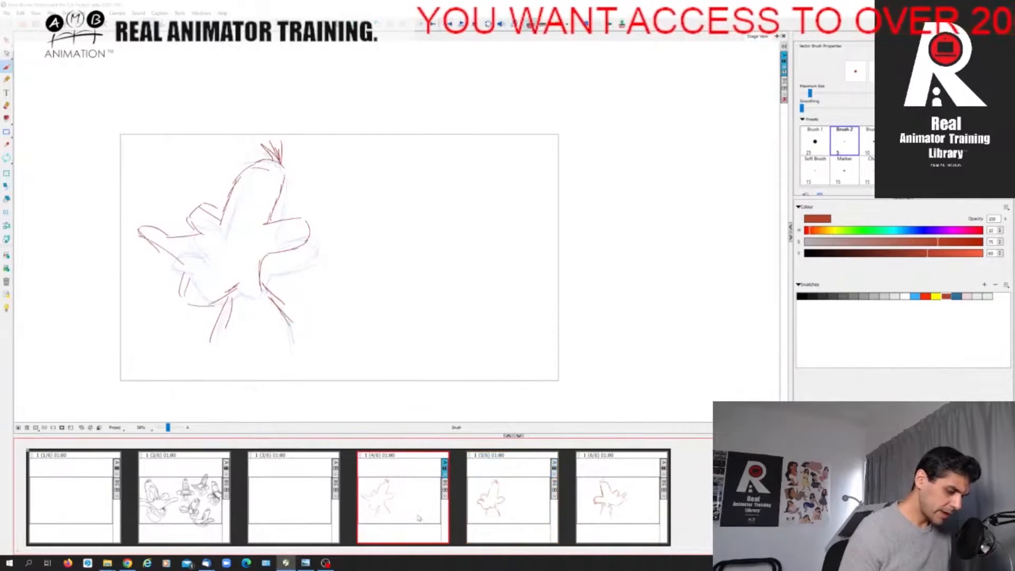
{"action": "left_click", "coordinate": [530, 24]}
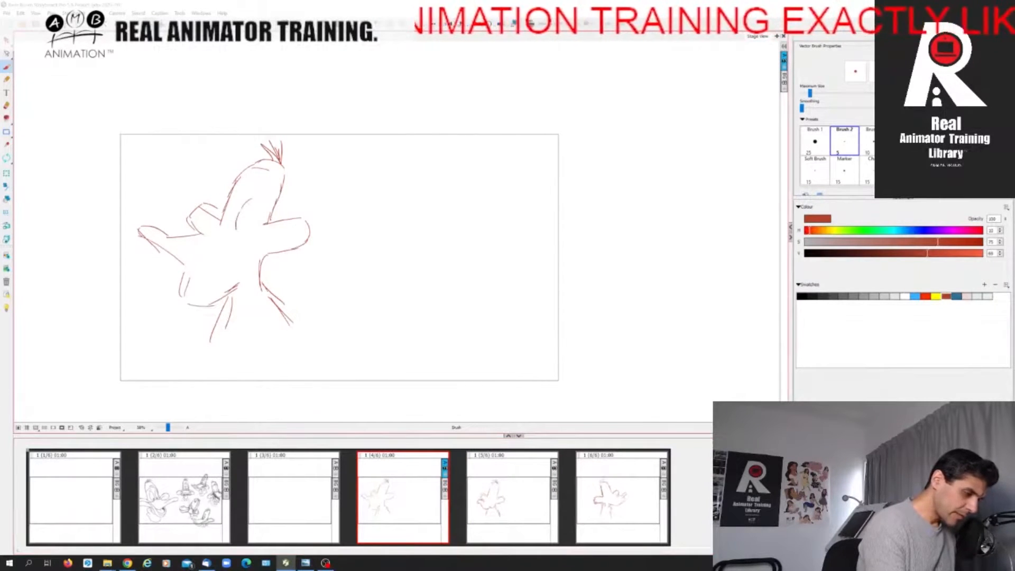
{"action": "mouse_move", "coordinate": [256, 197]}
{"action": "left_mouse_down"}
{"action": "mouse_move", "coordinate": [259, 220]}
{"action": "mouse_move", "coordinate": [245, 233]}
{"action": "left_mouse_up"}
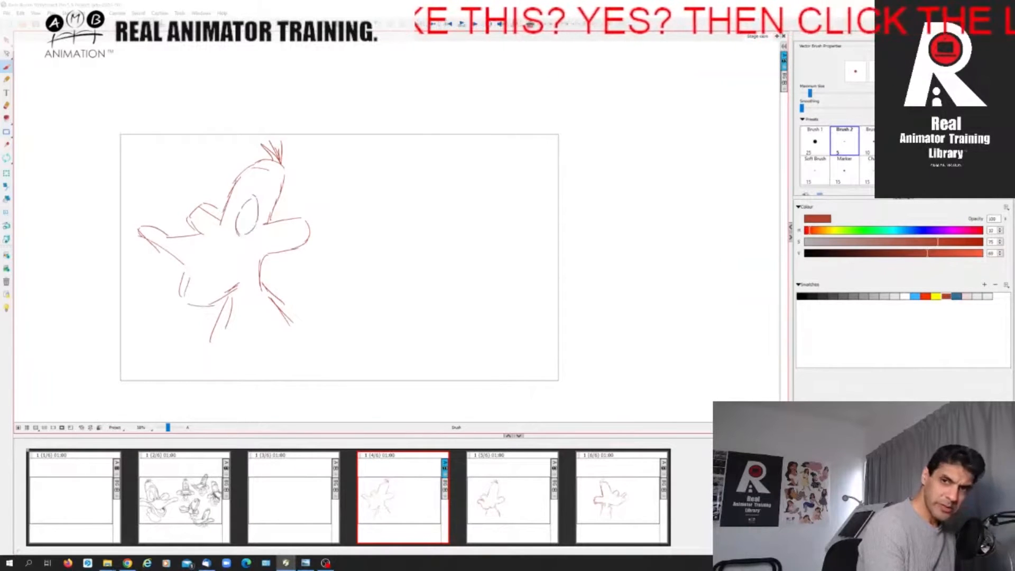
{"action": "mouse_move", "coordinate": [242, 228]}
{"action": "left_mouse_down"}
{"action": "mouse_move", "coordinate": [227, 224]}
{"action": "mouse_move", "coordinate": [235, 206]}
{"action": "mouse_move", "coordinate": [227, 227]}
{"action": "mouse_move", "coordinate": [223, 212]}
{"action": "left_mouse_up"}
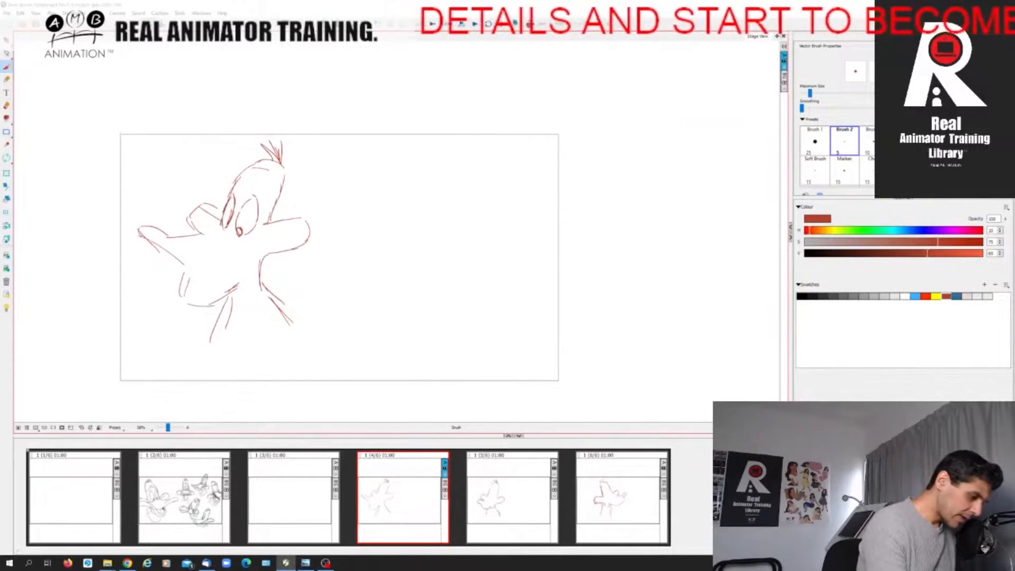
{"action": "left_click", "coordinate": [6, 117]}
{"action": "left_click", "coordinate": [6, 106]}
{"action": "left_click_drag", "start_coordinate": [231, 213], "coordinate": [228, 224]}
{"action": "left_click", "coordinate": [7, 67]}
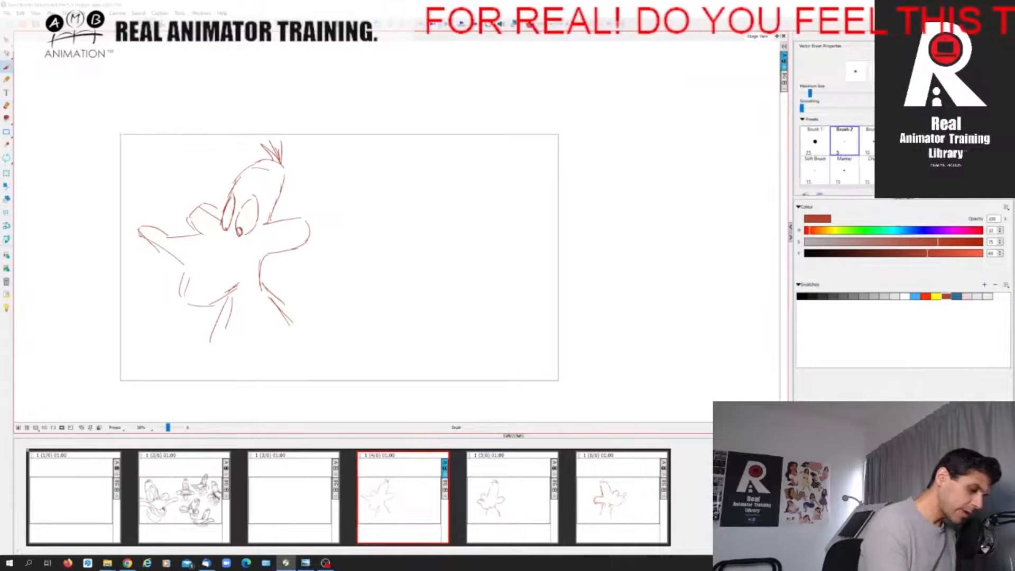
{"action": "left_click_drag", "start_coordinate": [224, 224], "coordinate": [227, 228]}
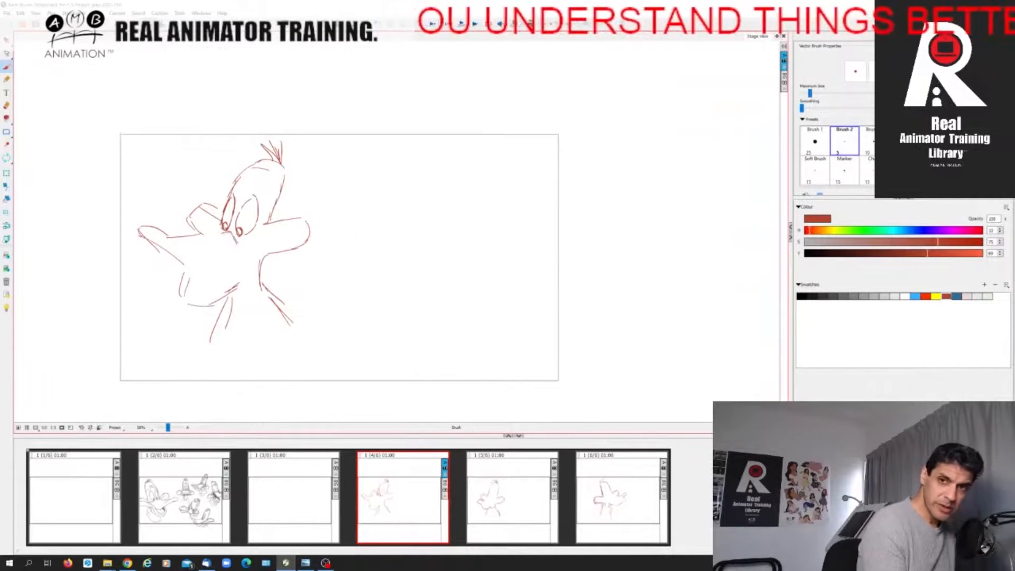
Draw the first pose's upper bill from the eyes to the tip and back to the near cheek, erasing stray lines under the tip.
{"action": "left_click_drag", "start_coordinate": [233, 235], "coordinate": [253, 244]}
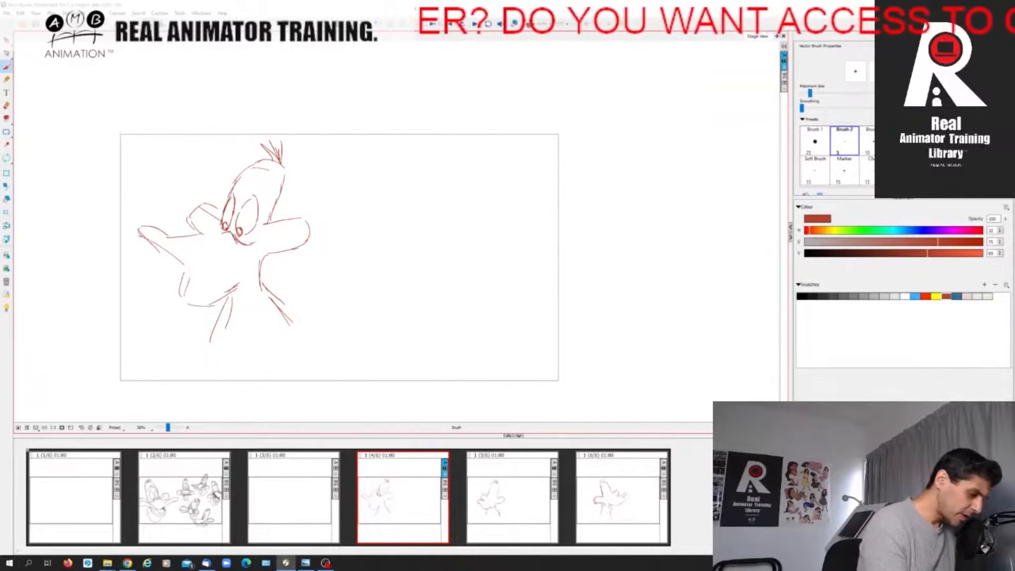
{"action": "mouse_move", "coordinate": [206, 218]}
{"action": "left_mouse_down"}
{"action": "mouse_move", "coordinate": [218, 232]}
{"action": "mouse_move", "coordinate": [201, 234]}
{"action": "mouse_move", "coordinate": [225, 230]}
{"action": "left_mouse_up"}
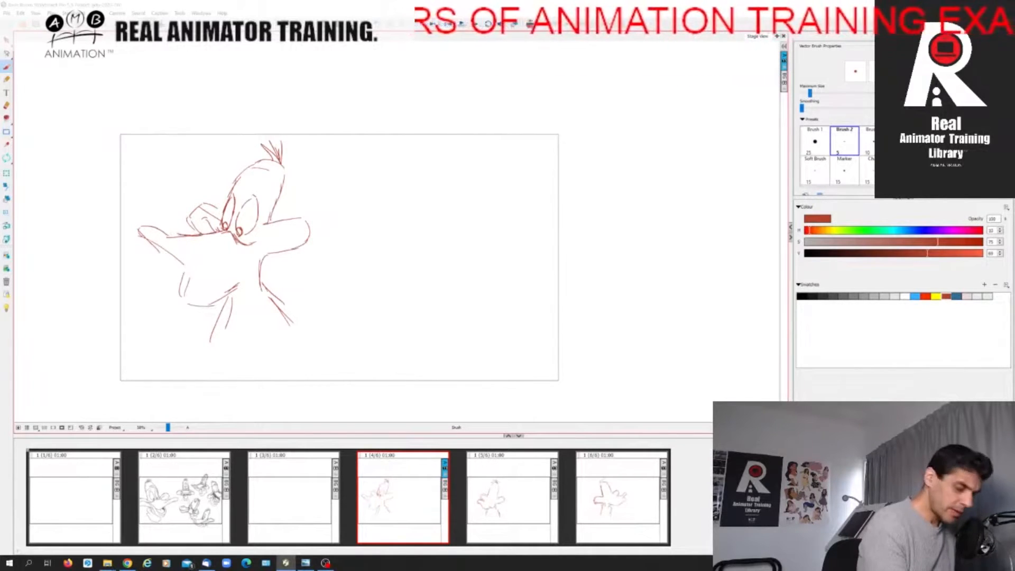
{"action": "mouse_move", "coordinate": [185, 242]}
{"action": "left_mouse_down"}
{"action": "mouse_move", "coordinate": [152, 223]}
{"action": "mouse_move", "coordinate": [143, 239]}
{"action": "mouse_move", "coordinate": [195, 247]}
{"action": "left_mouse_up"}
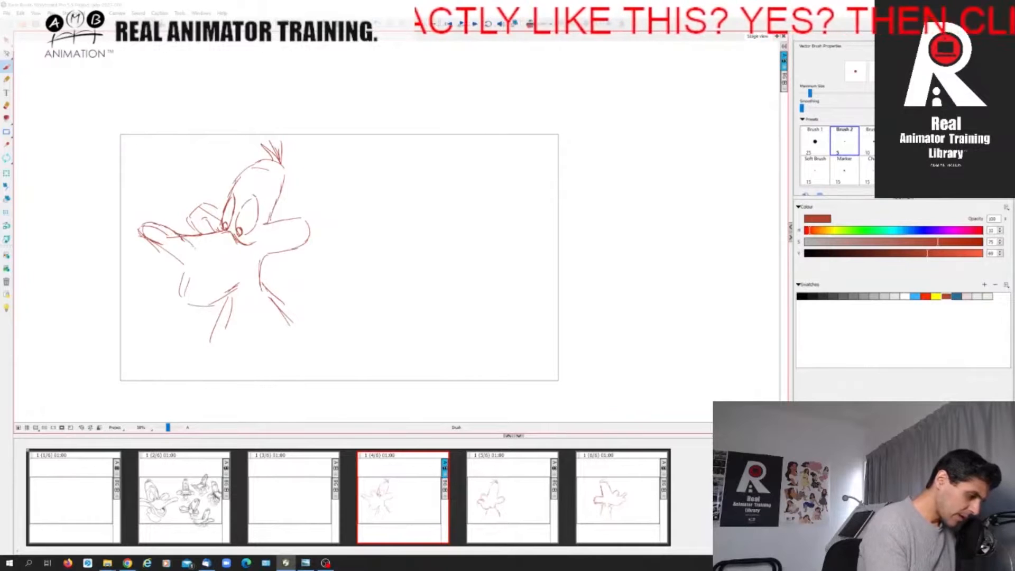
{"action": "left_click_drag", "start_coordinate": [149, 235], "coordinate": [202, 269]}
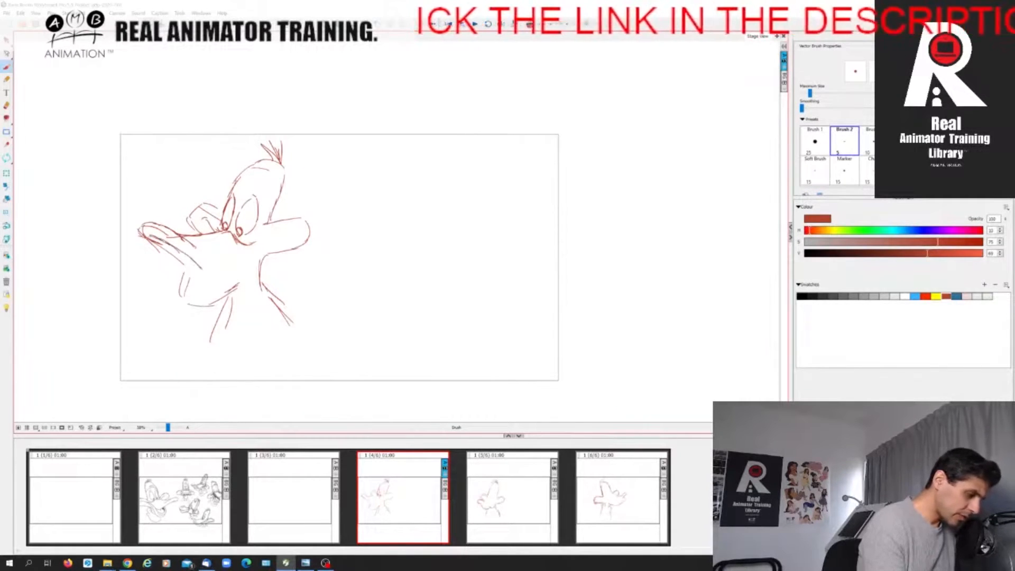
{"action": "mouse_move", "coordinate": [197, 270]}
{"action": "left_mouse_down"}
{"action": "mouse_move", "coordinate": [230, 266]}
{"action": "mouse_move", "coordinate": [265, 240]}
{"action": "left_mouse_up"}
{"action": "left_click_drag", "start_coordinate": [254, 244], "coordinate": [274, 235]}
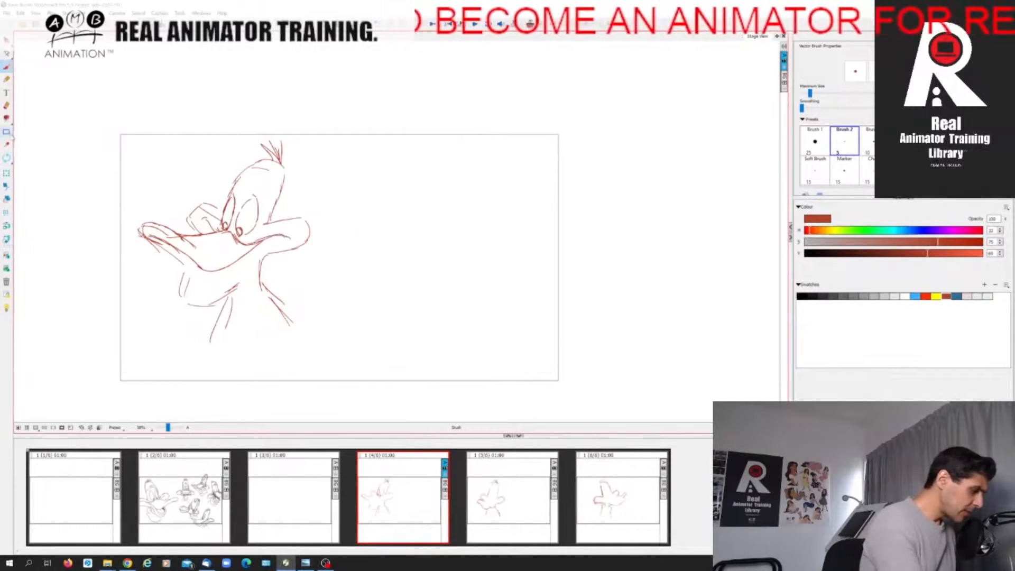
{"action": "left_click", "coordinate": [7, 105]}
{"action": "left_click_drag", "start_coordinate": [148, 243], "coordinate": [162, 248]}
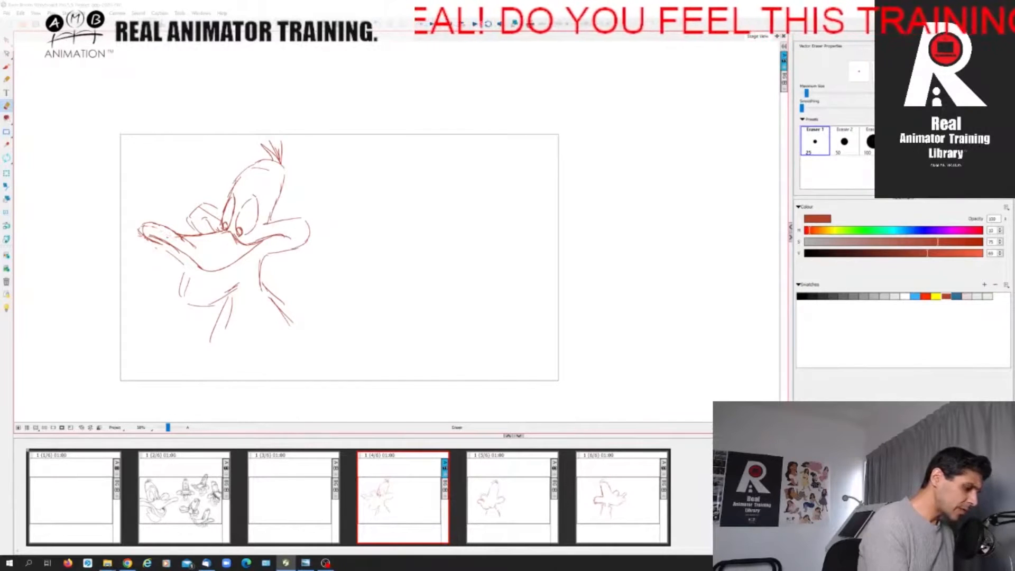
Draw the first pose's open lower bill with its inner mouth line, curving up to the near cheek.
{"action": "left_click", "coordinate": [7, 67]}
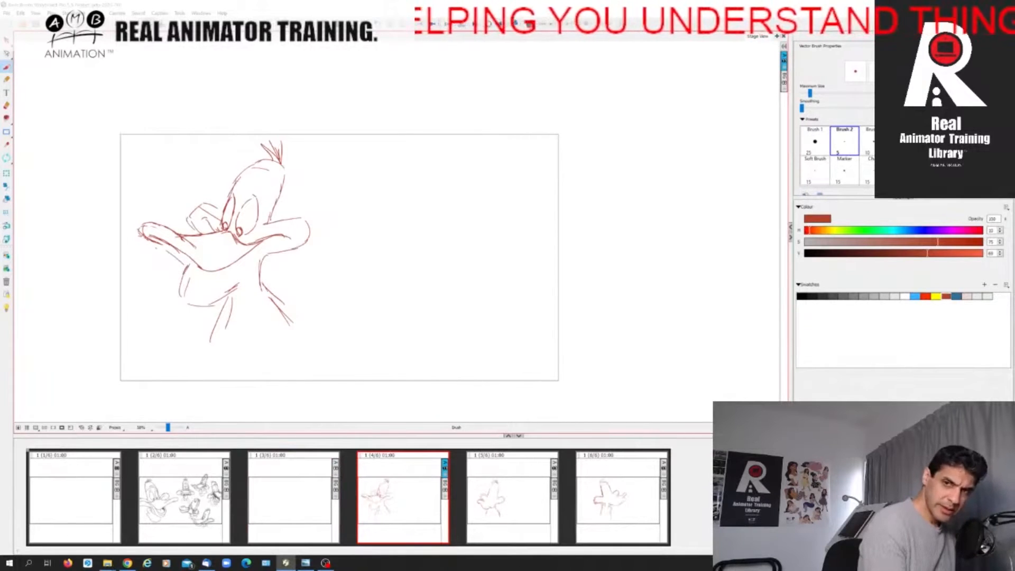
{"action": "mouse_move", "coordinate": [191, 265]}
{"action": "left_mouse_down"}
{"action": "mouse_move", "coordinate": [185, 279]}
{"action": "mouse_move", "coordinate": [196, 289]}
{"action": "mouse_move", "coordinate": [215, 286]}
{"action": "left_mouse_up"}
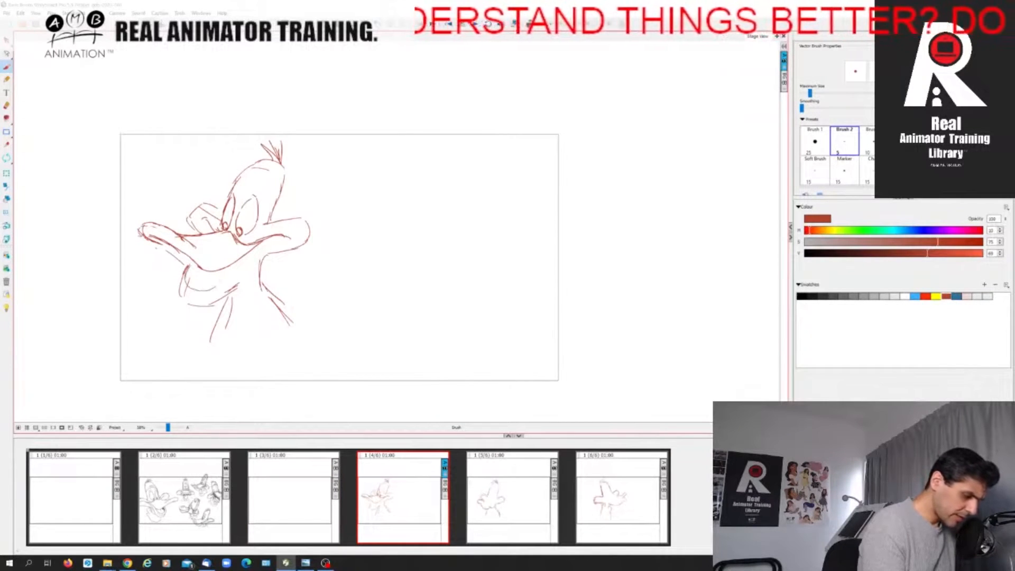
{"action": "left_click_drag", "start_coordinate": [204, 289], "coordinate": [253, 250]}
{"action": "left_click_drag", "start_coordinate": [228, 275], "coordinate": [257, 246]}
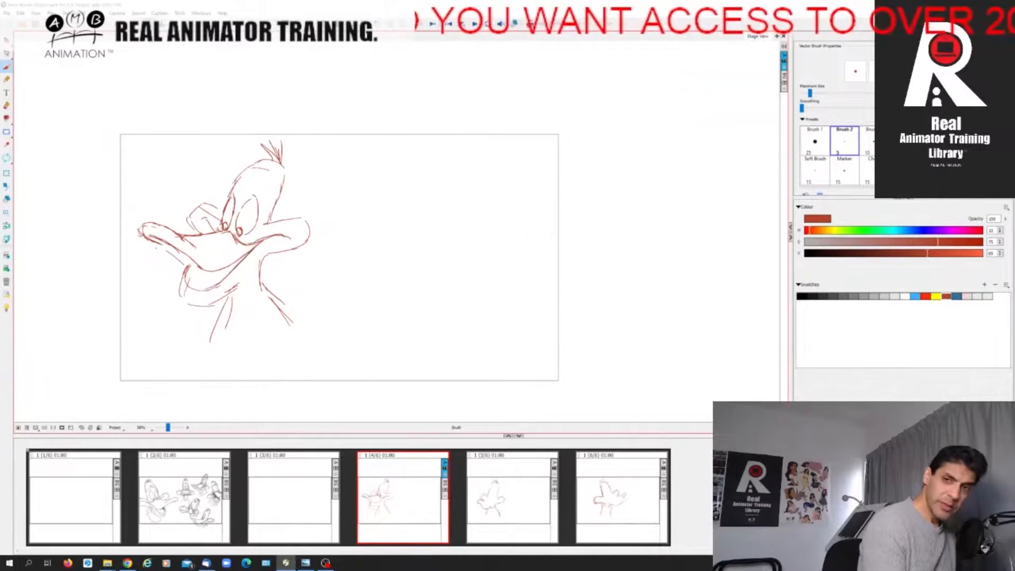
{"action": "left_click_drag", "start_coordinate": [188, 267], "coordinate": [179, 296]}
{"action": "left_click_drag", "start_coordinate": [193, 257], "coordinate": [180, 273]}
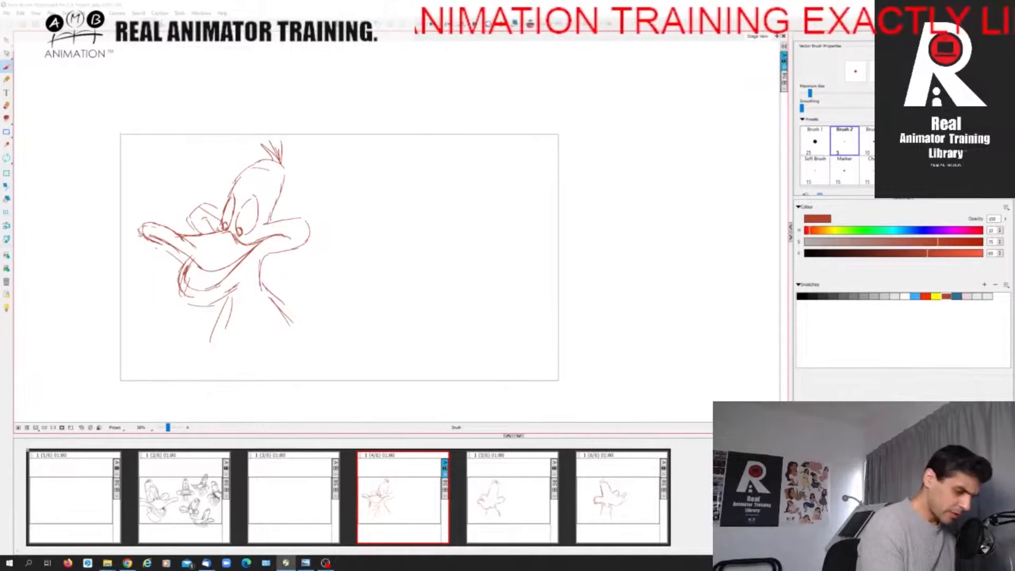
{"action": "mouse_move", "coordinate": [188, 284]}
{"action": "left_mouse_down"}
{"action": "mouse_move", "coordinate": [229, 273]}
{"action": "mouse_move", "coordinate": [198, 291]}
{"action": "mouse_move", "coordinate": [219, 285]}
{"action": "mouse_move", "coordinate": [203, 300]}
{"action": "mouse_move", "coordinate": [222, 297]}
{"action": "left_mouse_up"}
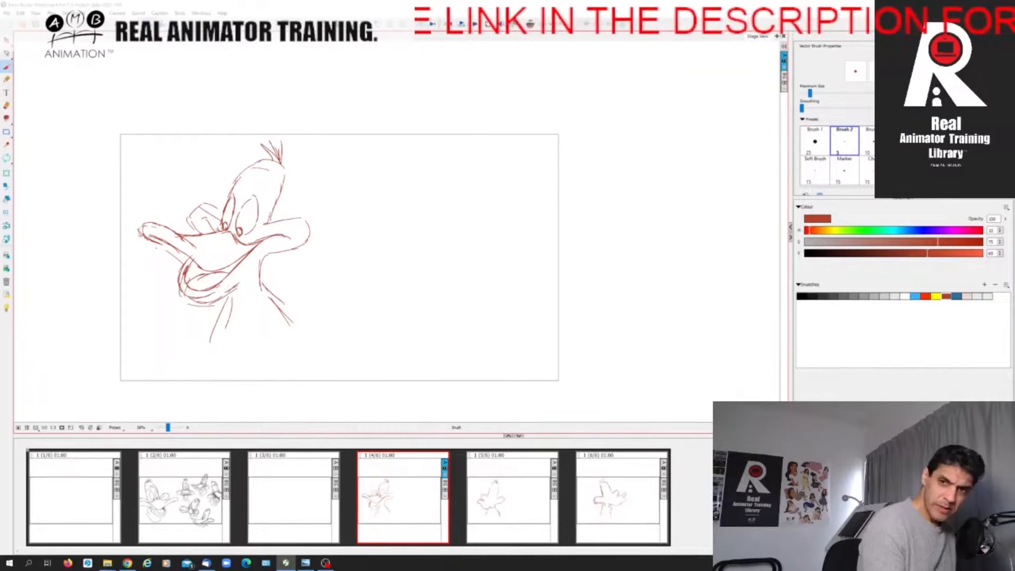
{"action": "left_click_drag", "start_coordinate": [225, 293], "coordinate": [274, 236]}
Firm up the first pose's cheek outlines and head contour, and add small brow marks above the eyes.
{"action": "mouse_move", "coordinate": [218, 216]}
{"action": "left_mouse_down"}
{"action": "mouse_move", "coordinate": [204, 204]}
{"action": "mouse_move", "coordinate": [191, 209]}
{"action": "mouse_move", "coordinate": [196, 233]}
{"action": "left_mouse_up"}
{"action": "mouse_move", "coordinate": [268, 221]}
{"action": "left_mouse_down"}
{"action": "mouse_move", "coordinate": [311, 233]}
{"action": "mouse_move", "coordinate": [307, 246]}
{"action": "mouse_move", "coordinate": [272, 252]}
{"action": "left_mouse_up"}
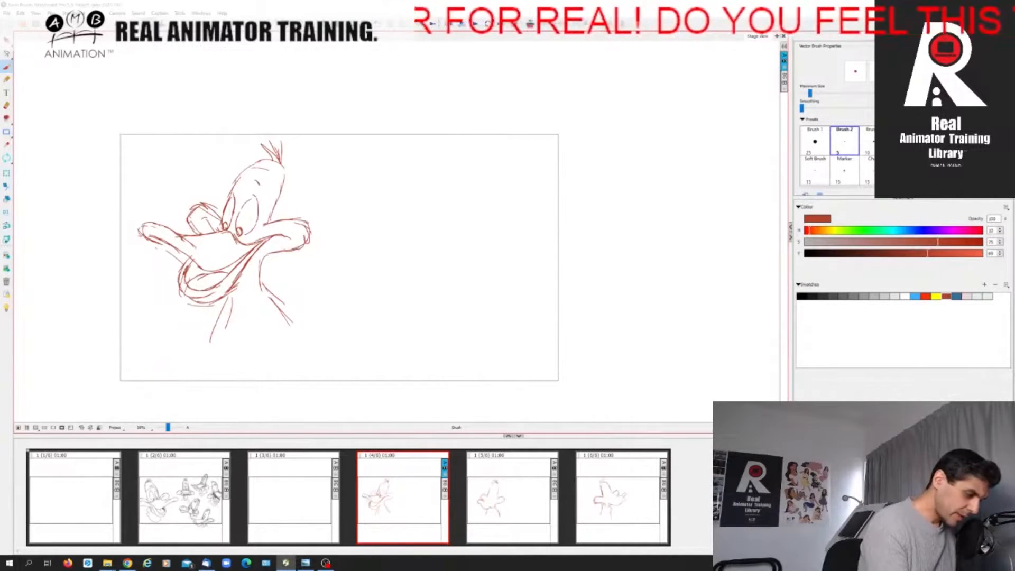
{"action": "mouse_move", "coordinate": [229, 198]}
{"action": "left_mouse_down"}
{"action": "mouse_move", "coordinate": [243, 165]}
{"action": "mouse_move", "coordinate": [273, 160]}
{"action": "mouse_move", "coordinate": [262, 168]}
{"action": "mouse_move", "coordinate": [271, 203]}
{"action": "left_mouse_up"}
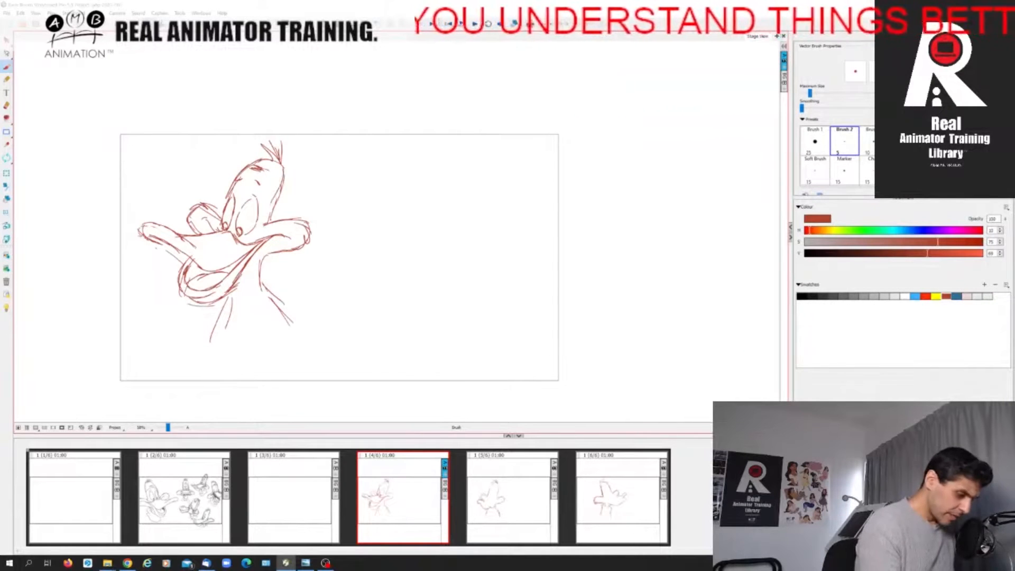
Add pointed feathers and neck lines under the first pose's head, and strengthen the back of the head and the near eye.
{"action": "mouse_move", "coordinate": [272, 253]}
{"action": "left_mouse_down"}
{"action": "mouse_move", "coordinate": [253, 259]}
{"action": "mouse_move", "coordinate": [249, 297]}
{"action": "mouse_move", "coordinate": [232, 306]}
{"action": "mouse_move", "coordinate": [240, 332]}
{"action": "left_mouse_up"}
{"action": "left_click_drag", "start_coordinate": [246, 290], "coordinate": [242, 333]}
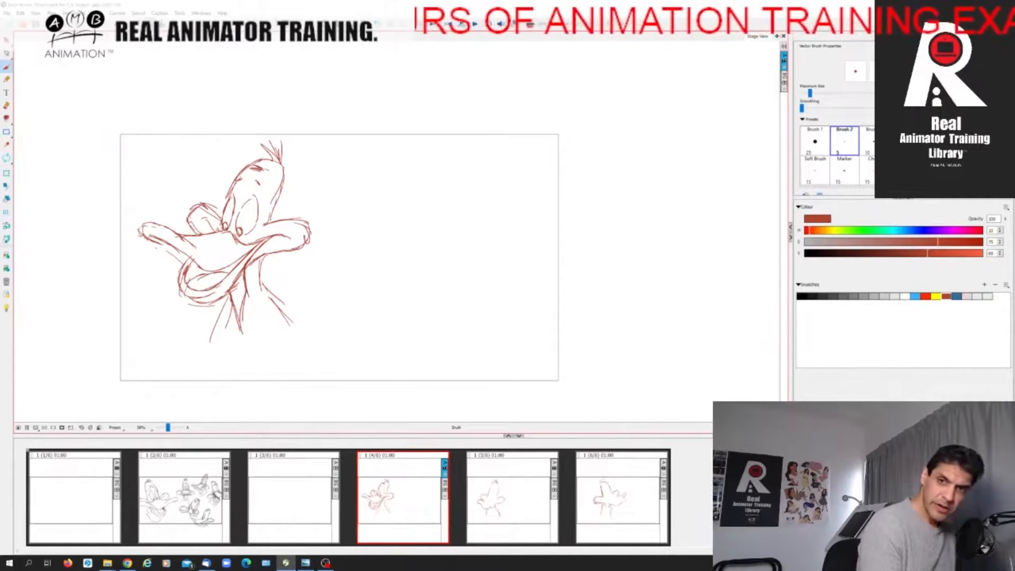
{"action": "mouse_move", "coordinate": [228, 293]}
{"action": "left_mouse_down"}
{"action": "mouse_move", "coordinate": [217, 319]}
{"action": "mouse_move", "coordinate": [252, 307]}
{"action": "mouse_move", "coordinate": [288, 336]}
{"action": "mouse_move", "coordinate": [205, 341]}
{"action": "left_mouse_up"}
{"action": "mouse_move", "coordinate": [245, 266]}
{"action": "left_mouse_down"}
{"action": "mouse_move", "coordinate": [288, 252]}
{"action": "mouse_move", "coordinate": [288, 219]}
{"action": "left_mouse_up"}
{"action": "mouse_move", "coordinate": [283, 165]}
{"action": "left_mouse_down"}
{"action": "mouse_move", "coordinate": [266, 226]}
{"action": "mouse_move", "coordinate": [257, 219]}
{"action": "mouse_move", "coordinate": [242, 237]}
{"action": "left_mouse_up"}
{"action": "left_click_drag", "start_coordinate": [252, 196], "coordinate": [236, 226]}
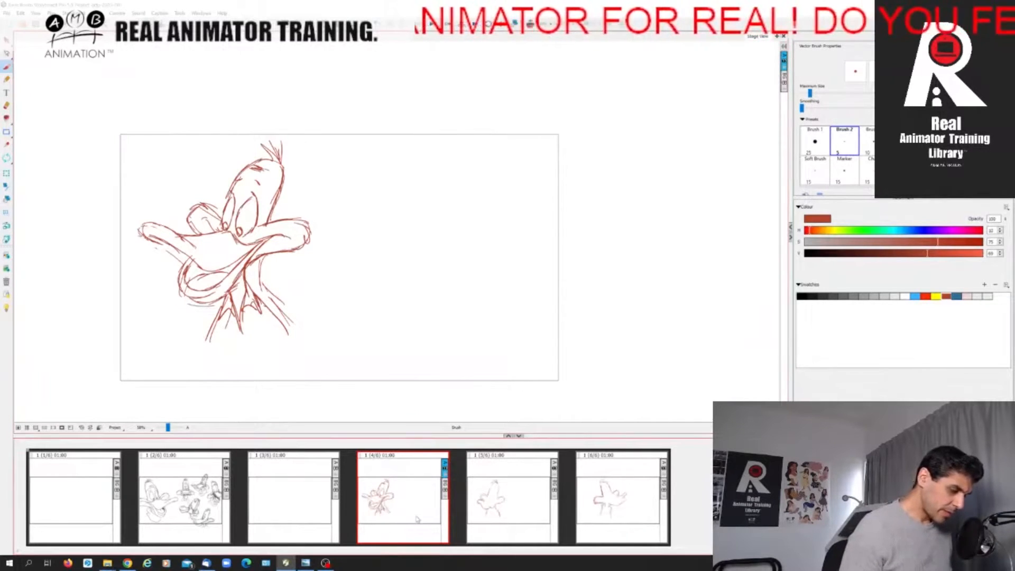
Flip back and forth between the detailed first pose and the rough in-between to compare their features.
{"action": "left_click", "coordinate": [515, 516]}
{"action": "left_click", "coordinate": [410, 512]}
{"action": "left_click", "coordinate": [507, 510]}
{"action": "key", "text": "Left"}
{"action": "key", "text": "Right"}
{"action": "key", "text": "Left"}
{"action": "key", "text": "Right"}
{"action": "key", "text": "Left"}
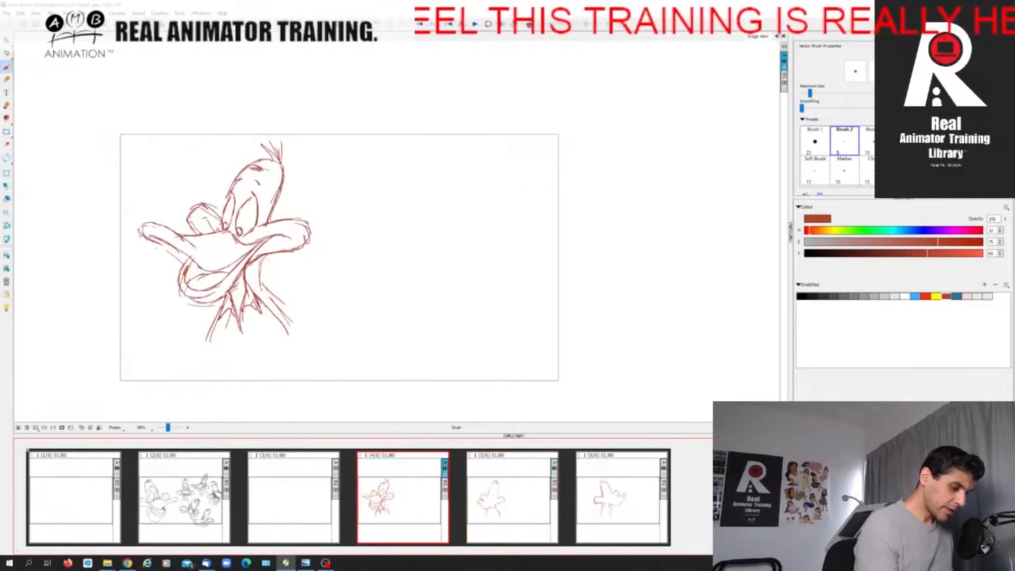
{"action": "key", "text": "Right"}
{"action": "key", "text": "Left"}
{"action": "key", "text": "Right"}
{"action": "key", "text": "Left"}
{"action": "key", "text": "Right"}
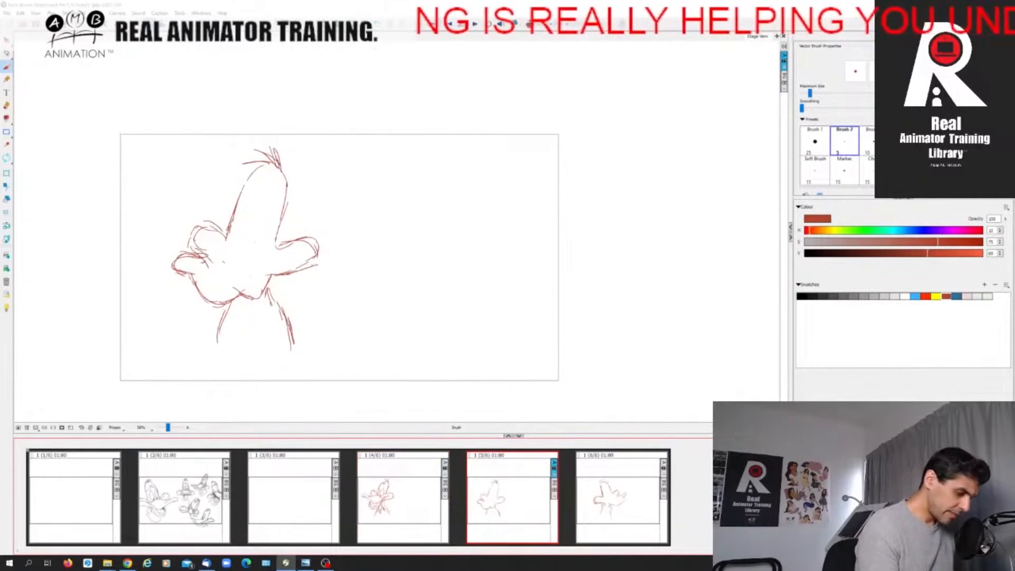
{"action": "key", "text": "Left"}
{"action": "key", "text": "Right"}
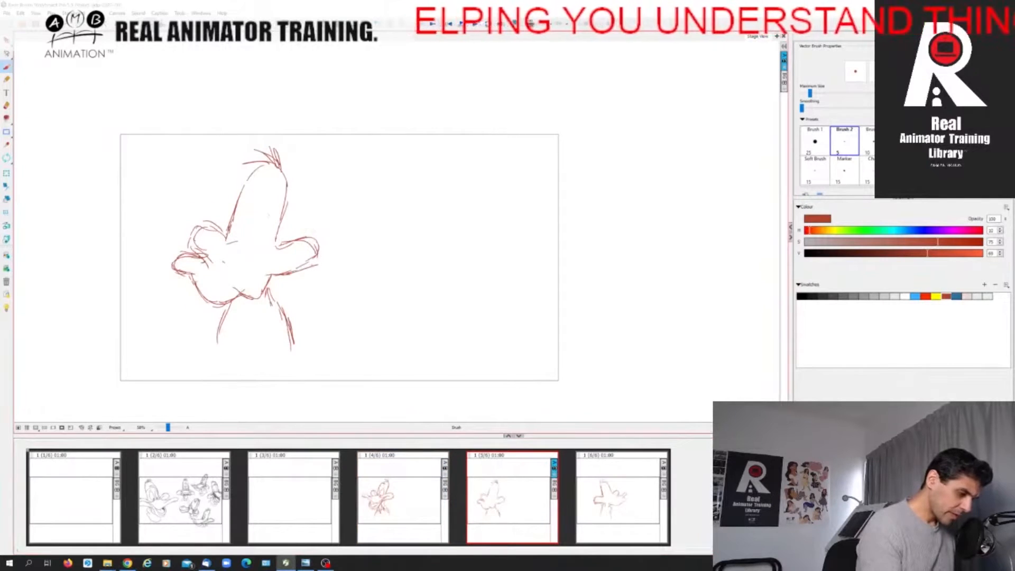
Sketch the in-between's bill bridge and the dividing line between the eyes, comparing against the first pose.
{"action": "left_click_drag", "start_coordinate": [235, 242], "coordinate": [259, 253]}
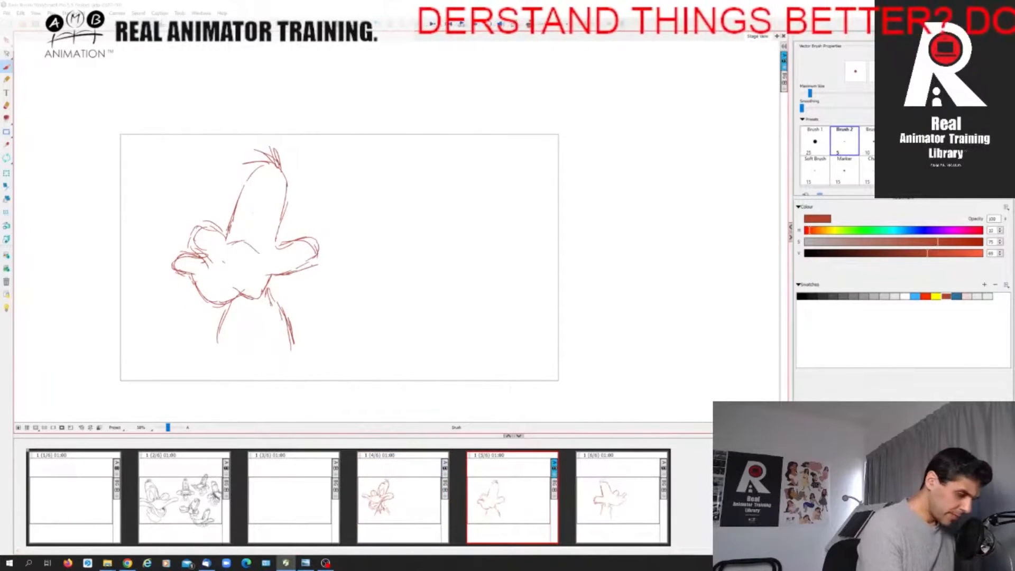
{"action": "left_click_drag", "start_coordinate": [258, 200], "coordinate": [244, 241]}
{"action": "left_click_drag", "start_coordinate": [257, 197], "coordinate": [242, 247]}
{"action": "key", "text": "Left"}
{"action": "key", "text": "Right"}
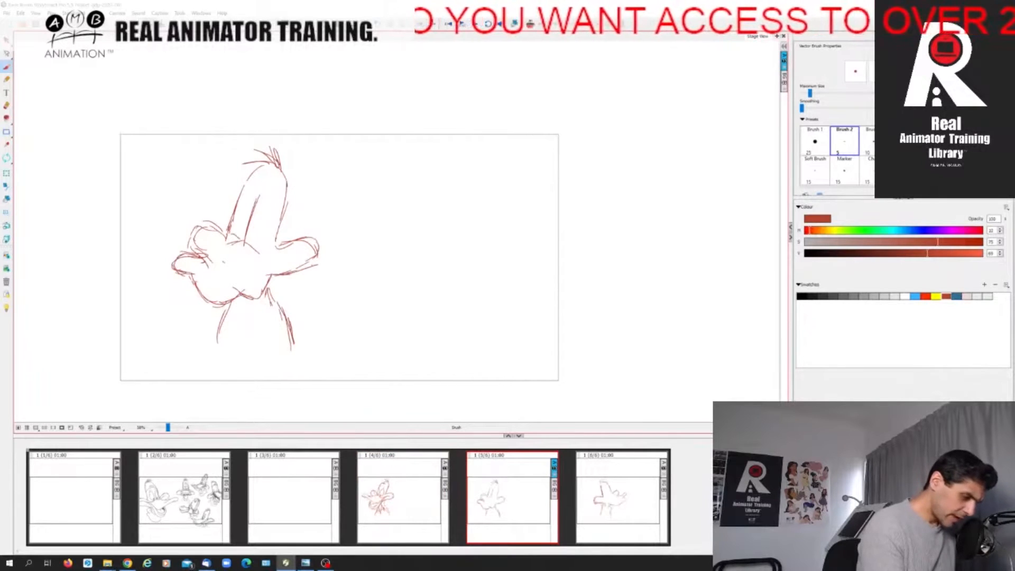
Draw the in-between's squeezed-shut eyelids on both sides of the dividing line and check them against the first pose.
{"action": "left_click_drag", "start_coordinate": [251, 244], "coordinate": [263, 242]}
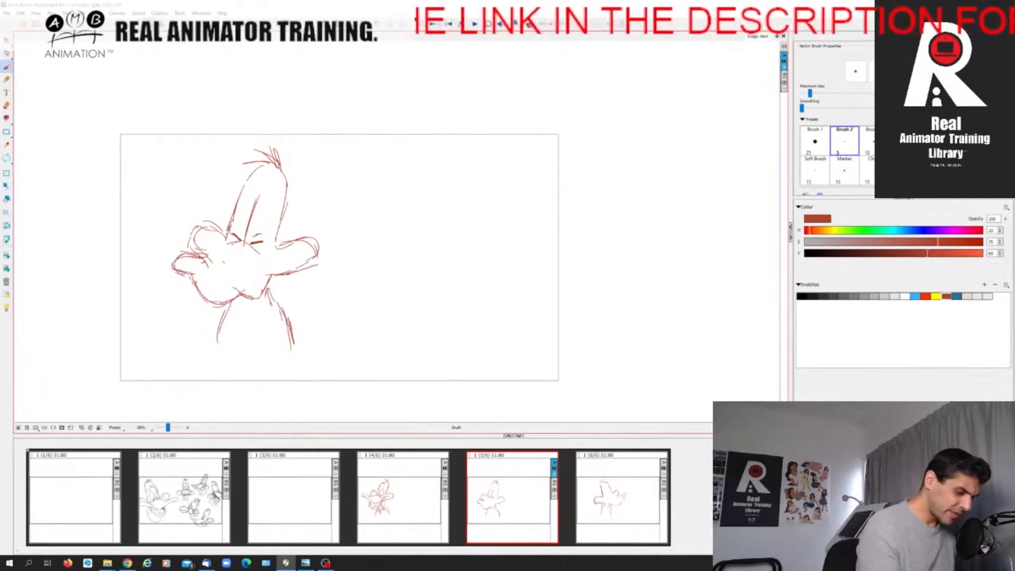
{"action": "left_click_drag", "start_coordinate": [251, 247], "coordinate": [262, 249]}
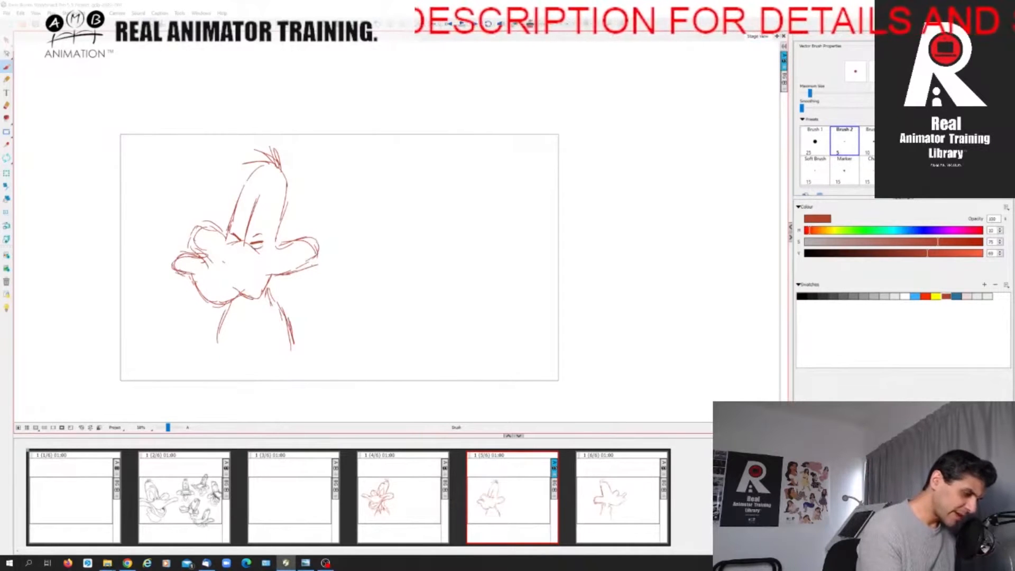
{"action": "left_click_drag", "start_coordinate": [236, 229], "coordinate": [243, 237]}
{"action": "key", "text": "Left"}
{"action": "key", "text": "Right"}
{"action": "key", "text": "Left"}
{"action": "key", "text": "Right"}
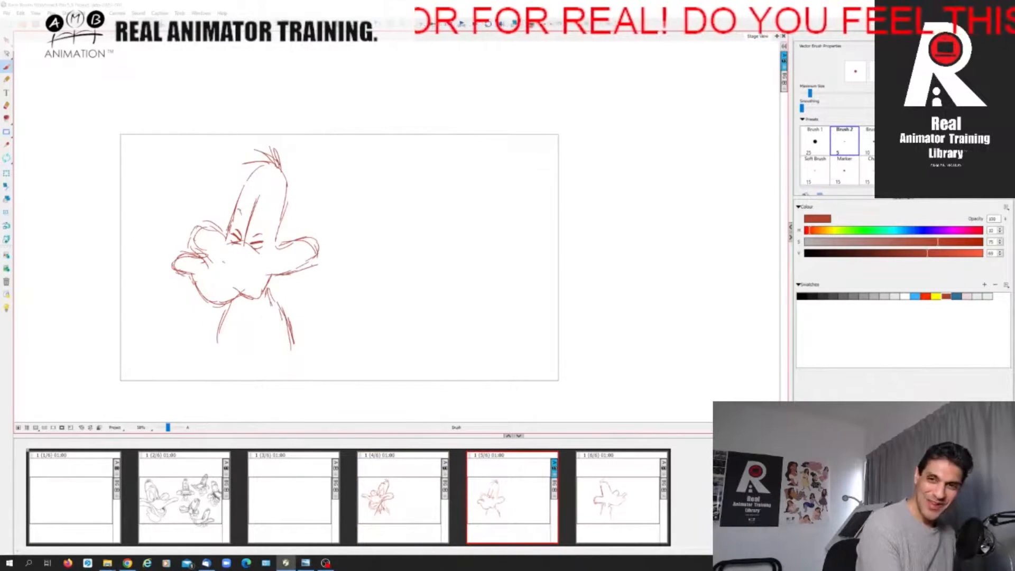
Draw angled brows above the in-between's squeezed-shut eyes, flipping to the first pose to compare their placement.
{"action": "key", "text": "Left"}
{"action": "key", "text": "Right"}
{"action": "key", "text": "Left"}
{"action": "key", "text": "Right"}
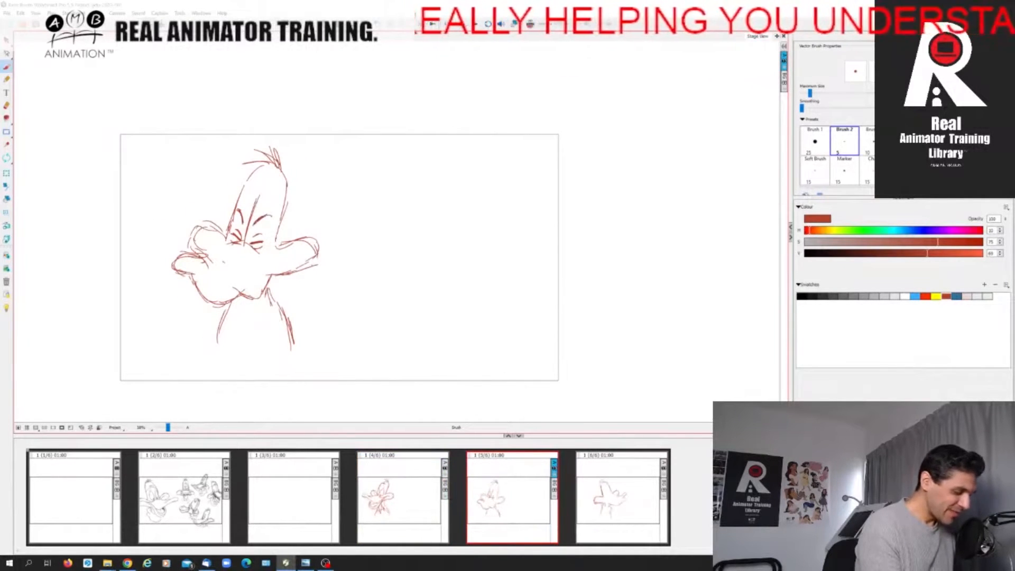
{"action": "key", "text": "Left"}
{"action": "key", "text": "Right"}
{"action": "key", "text": "Left"}
{"action": "key", "text": "Right"}
{"action": "key", "text": "Left"}
{"action": "key", "text": "Right"}
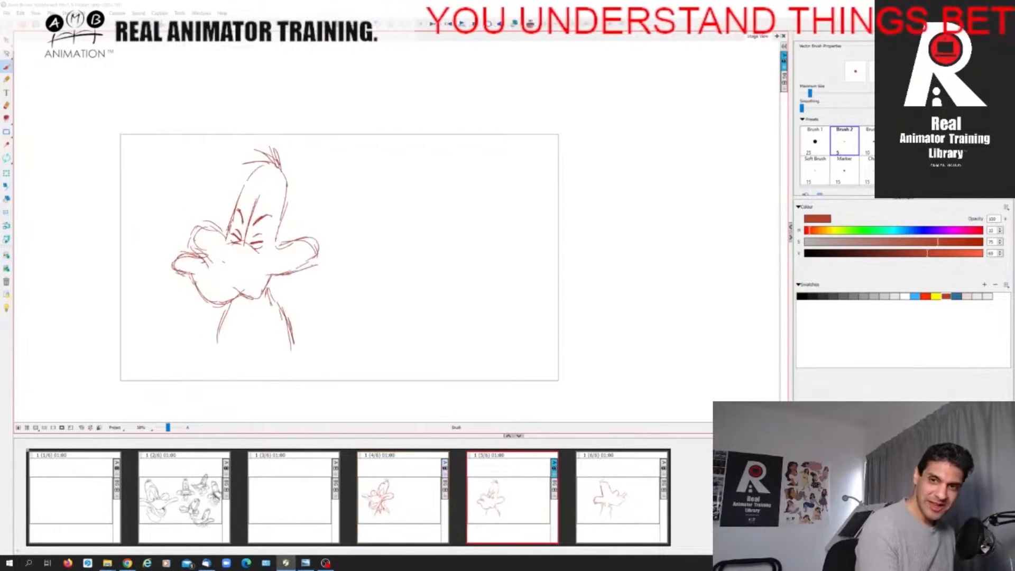
Strengthen the in-between's bill bridge under the eyes and start its curve into the far cheek, checking against the first pose.
{"action": "key", "text": "Left"}
{"action": "key", "text": "Right"}
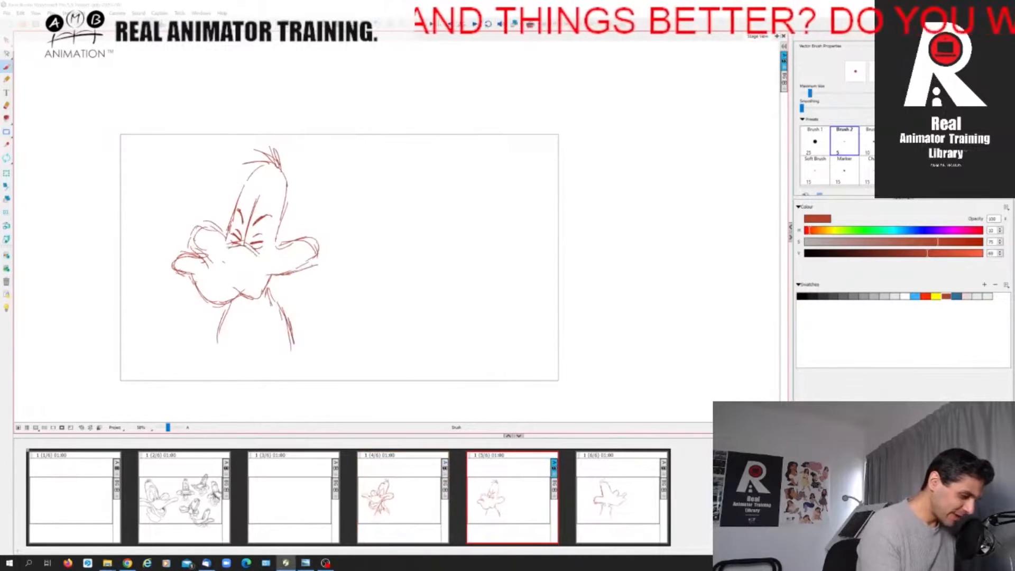
{"action": "key", "text": "Left"}
{"action": "key", "text": "Right"}
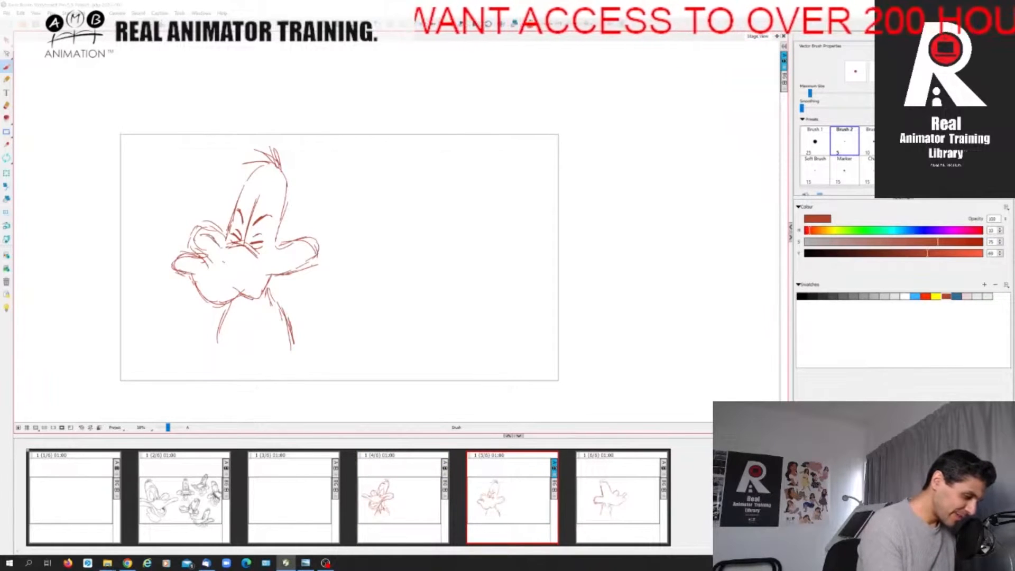
{"action": "key", "text": "Left"}
{"action": "key", "text": "Right"}
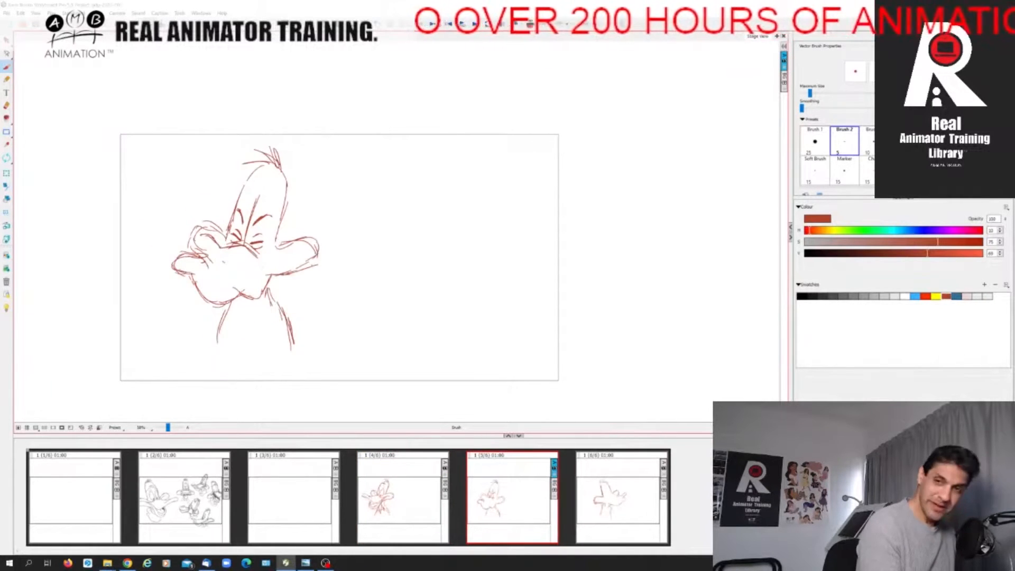
{"action": "key", "text": "Left"}
{"action": "key", "text": "Right"}
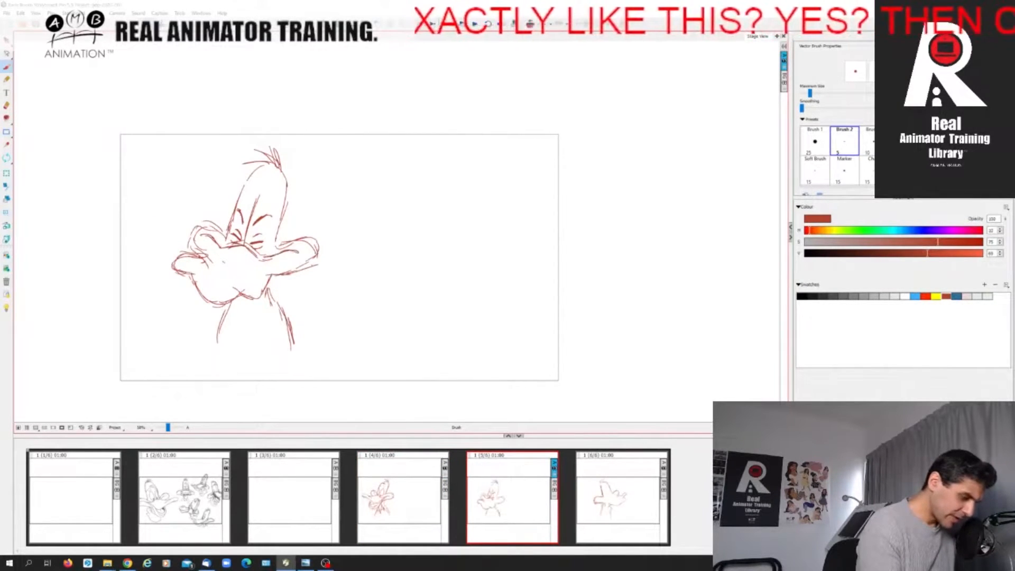
Extend the bill's top edge into the near cheek and curve the far cheek's inner line around on the in-between.
{"action": "key", "text": "Left"}
{"action": "key", "text": "Right"}
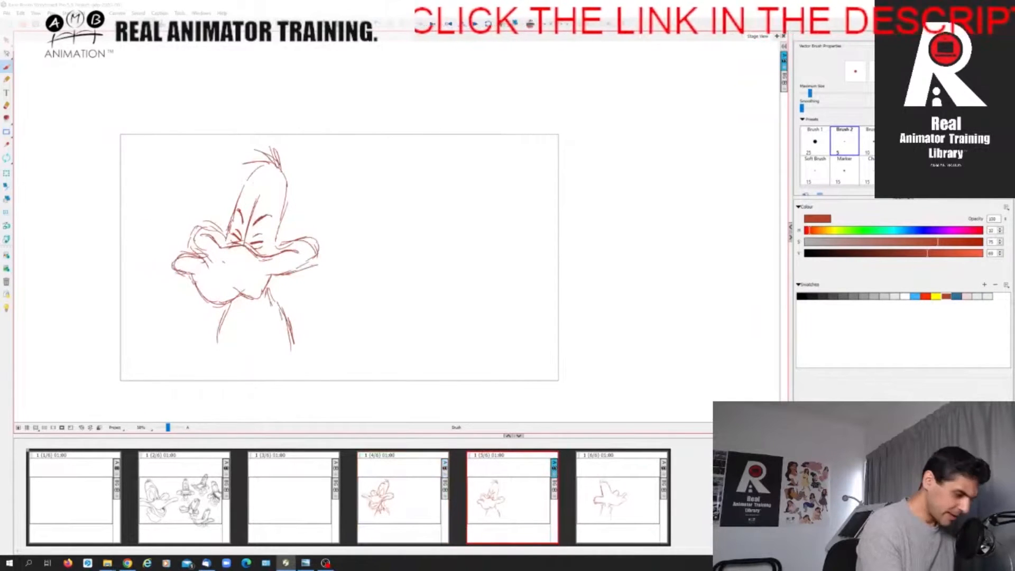
{"action": "key", "text": "Left"}
{"action": "key", "text": "Right"}
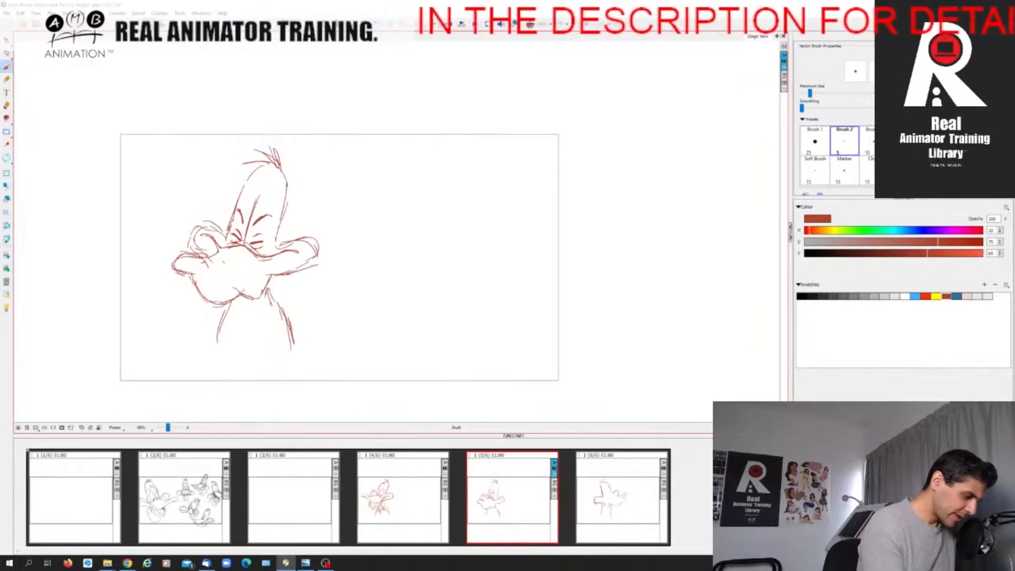
{"action": "key", "text": "Left"}
{"action": "key", "text": "Right"}
{"action": "key", "text": "Left"}
{"action": "key", "text": "Right"}
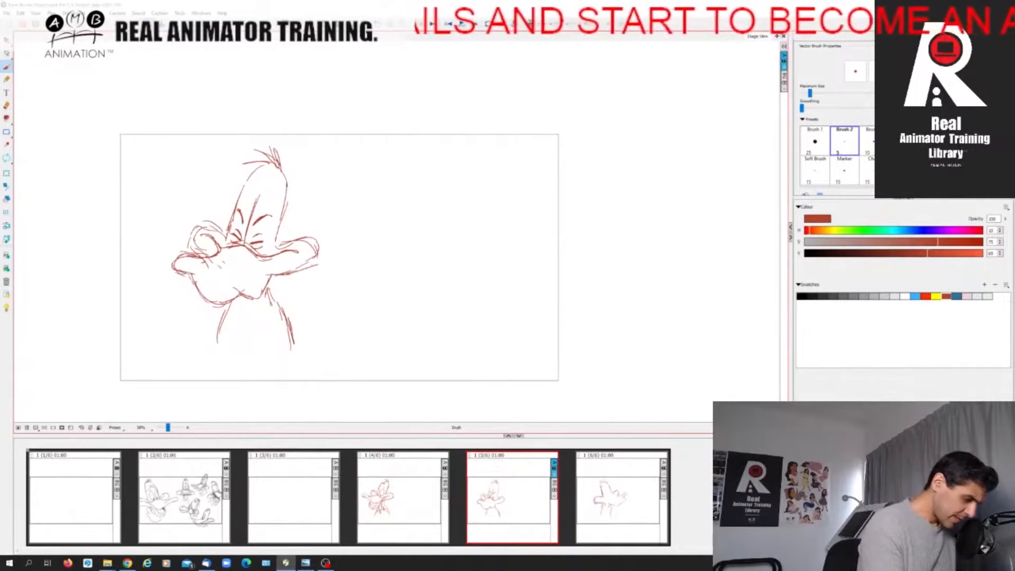
Draw the in-between's upper bill tip and the mouth line running diagonally down toward the near side.
{"action": "key", "text": "Left"}
{"action": "key", "text": "Right"}
{"action": "left_click_drag", "start_coordinate": [179, 265], "coordinate": [230, 285]}
{"action": "key", "text": "Left"}
{"action": "key", "text": "Right"}
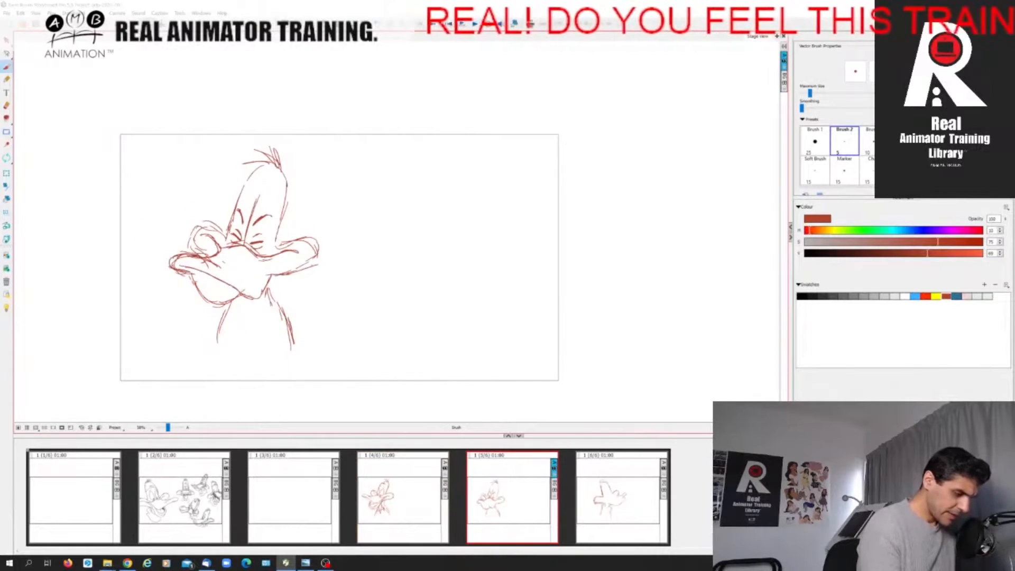
Outline the near side of the in-between's upper bill from the cheek down to its lower corner.
{"action": "key", "text": "Left"}
{"action": "key", "text": "Right"}
{"action": "mouse_move", "coordinate": [268, 257]}
{"action": "left_mouse_down"}
{"action": "mouse_move", "coordinate": [259, 293]}
{"action": "mouse_move", "coordinate": [249, 297]}
{"action": "left_mouse_up"}
{"action": "key", "text": "Left"}
{"action": "key", "text": "Right"}
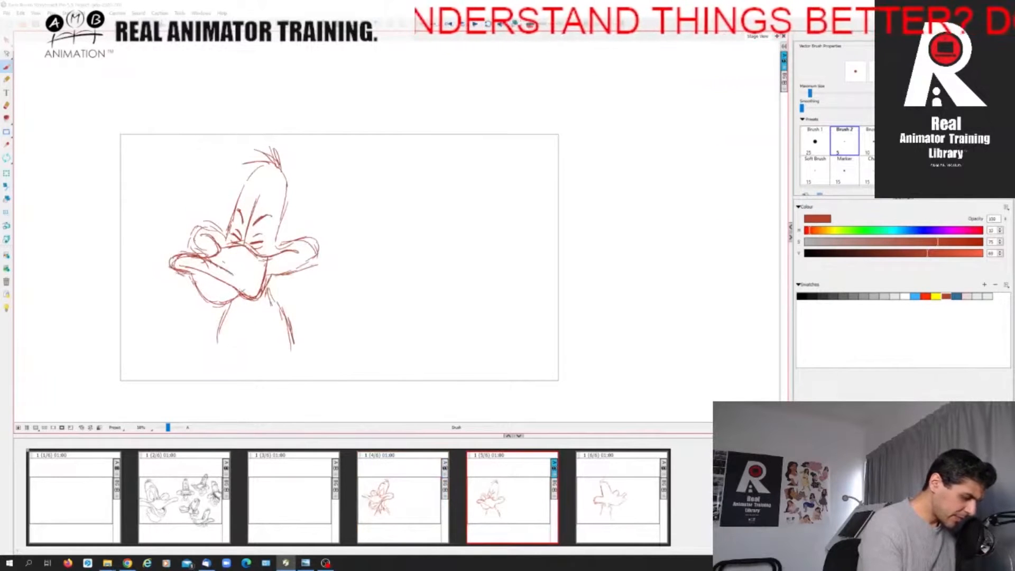
Add the inner lip line below the in-between's bill tip and strengthen the rounded lower bill.
{"action": "key", "text": "Left"}
{"action": "key", "text": "Right"}
{"action": "key", "text": "Left"}
{"action": "key", "text": "Right"}
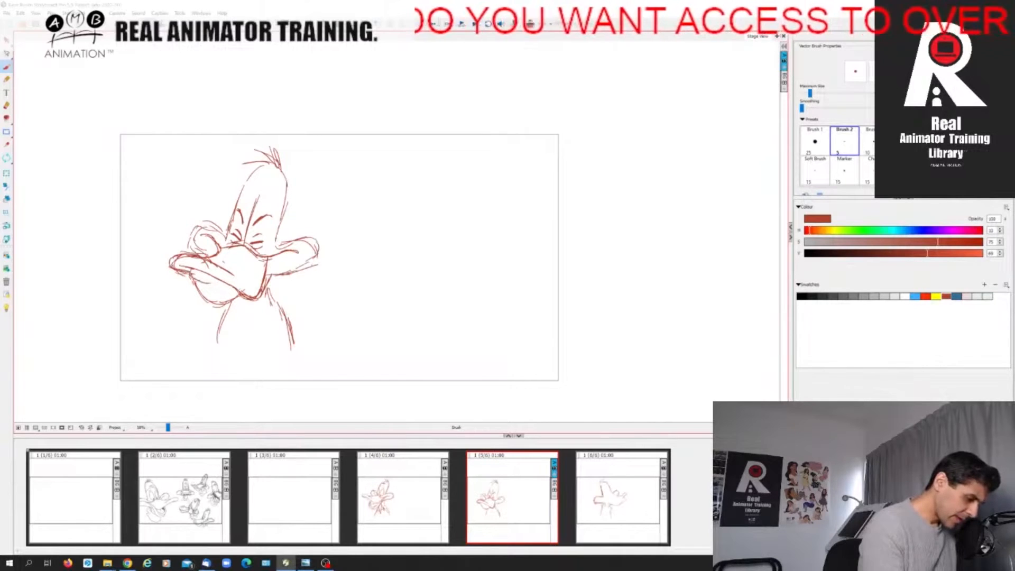
{"action": "key", "text": "Left"}
{"action": "key", "text": "Right"}
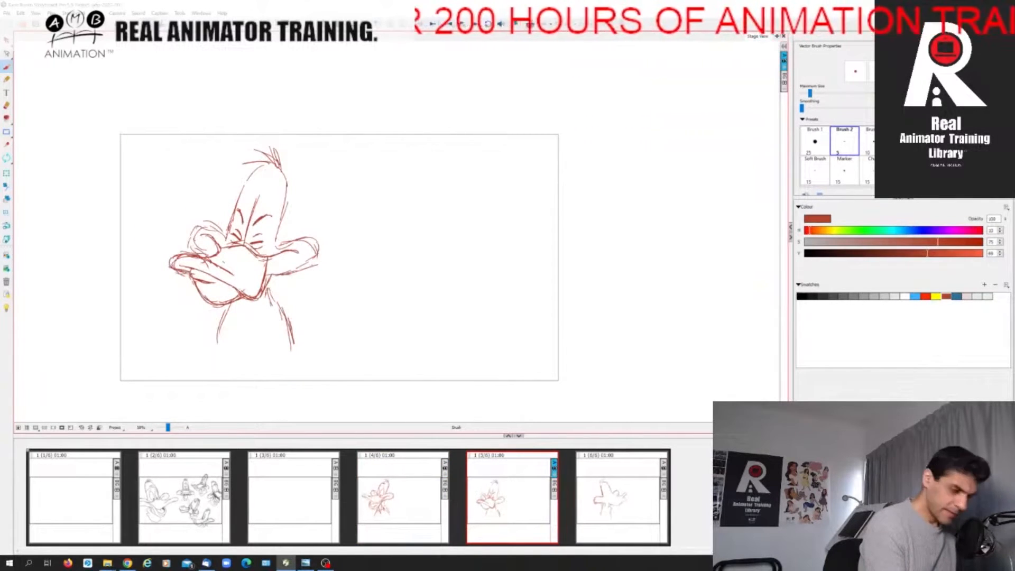
Strengthen the outlines of both of the in-between's puffed cheeks, comparing with the first pose.
{"action": "mouse_move", "coordinate": [226, 235]}
{"action": "left_mouse_down"}
{"action": "mouse_move", "coordinate": [201, 222]}
{"action": "mouse_move", "coordinate": [196, 249]}
{"action": "left_mouse_up"}
{"action": "key", "text": "Left"}
{"action": "key", "text": "Right"}
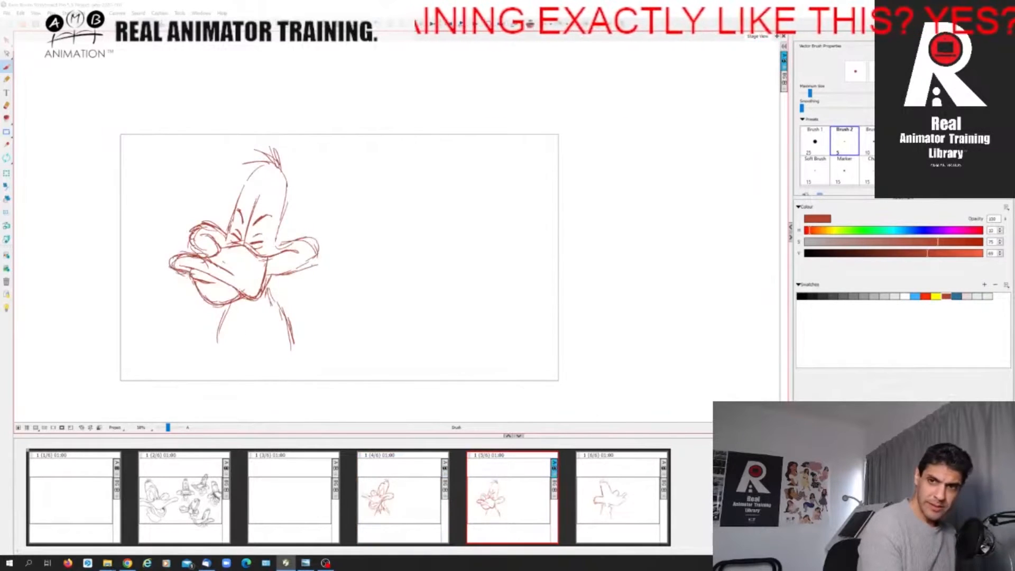
{"action": "mouse_move", "coordinate": [272, 241]}
{"action": "left_mouse_down"}
{"action": "mouse_move", "coordinate": [306, 236]}
{"action": "mouse_move", "coordinate": [314, 245]}
{"action": "left_mouse_up"}
{"action": "key", "text": "Left"}
{"action": "key", "text": "Right"}
{"action": "left_click_drag", "start_coordinate": [268, 277], "coordinate": [316, 264]}
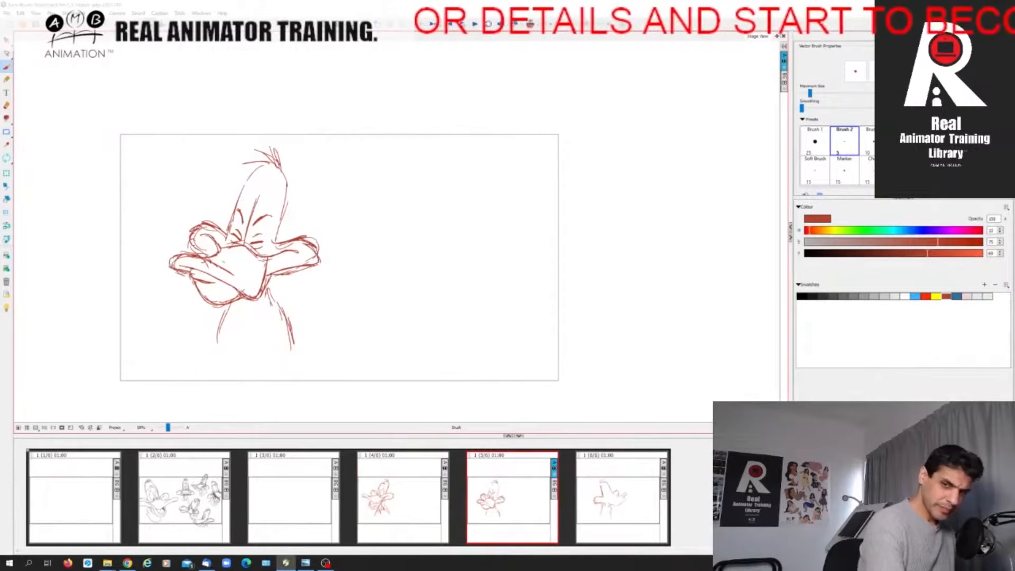
Add forehead wrinkles to the in-between and reinforce both sides of its head outline.
{"action": "left_click_drag", "start_coordinate": [248, 192], "coordinate": [269, 189]}
{"action": "key", "text": "Left"}
{"action": "key", "text": "Right"}
{"action": "mouse_move", "coordinate": [226, 233]}
{"action": "left_mouse_down"}
{"action": "mouse_move", "coordinate": [236, 200]}
{"action": "mouse_move", "coordinate": [271, 165]}
{"action": "left_mouse_up"}
{"action": "mouse_move", "coordinate": [233, 205]}
{"action": "left_mouse_down"}
{"action": "mouse_move", "coordinate": [279, 167]}
{"action": "mouse_move", "coordinate": [275, 244]}
{"action": "left_mouse_up"}
{"action": "key", "text": "Left"}
{"action": "key", "text": "Right"}
{"action": "key", "text": "Left"}
{"action": "key", "text": "Right"}
Draw the pointed neck feathers beneath the in-between's bill, using the first pose as reference.
{"action": "key", "text": "Left"}
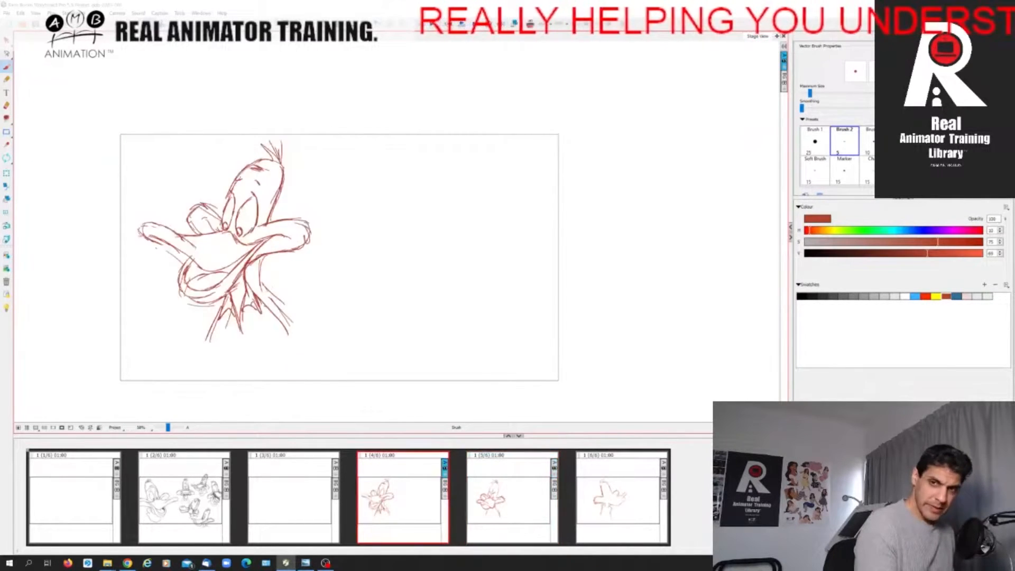
{"action": "key", "text": "Right"}
{"action": "key", "text": "Left"}
{"action": "key", "text": "Right"}
{"action": "key", "text": "Left"}
{"action": "key", "text": "Right"}
{"action": "mouse_move", "coordinate": [256, 299]}
{"action": "left_mouse_down"}
{"action": "mouse_move", "coordinate": [245, 334]}
{"action": "mouse_move", "coordinate": [228, 319]}
{"action": "mouse_move", "coordinate": [243, 307]}
{"action": "left_mouse_up"}
{"action": "key", "text": "Left"}
{"action": "key", "text": "Right"}
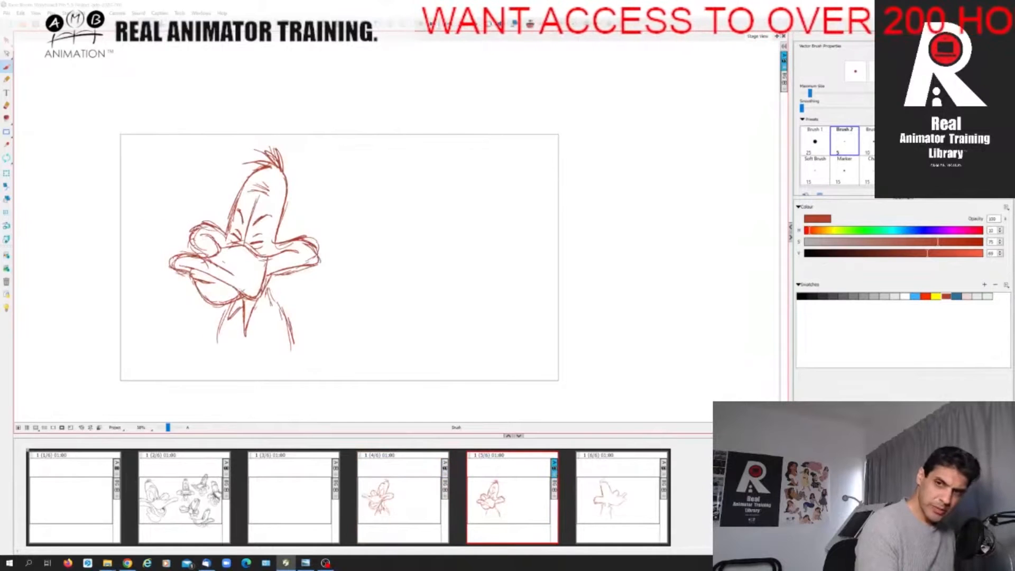
{"action": "left_click_drag", "start_coordinate": [268, 310], "coordinate": [262, 320]}
{"action": "mouse_move", "coordinate": [270, 284]}
{"action": "left_mouse_down"}
{"action": "mouse_move", "coordinate": [267, 317]}
{"action": "mouse_move", "coordinate": [223, 328]}
{"action": "left_mouse_up"}
{"action": "key", "text": "Left"}
{"action": "key", "text": "Right"}
Strengthen the front and back neck lines of the in-between.
{"action": "left_click_drag", "start_coordinate": [227, 318], "coordinate": [219, 344]}
{"action": "key", "text": "Left"}
{"action": "key", "text": "Right"}
{"action": "left_click_drag", "start_coordinate": [270, 297], "coordinate": [287, 335]}
{"action": "key", "text": "Left"}
{"action": "key", "text": "Right"}
Flip through the three poses to review the head turn and compare the final pose with the in-between.
{"action": "key", "text": "Left"}
{"action": "key", "text": "Right"}
{"action": "key", "text": "Right"}
{"action": "key", "text": "Left"}
{"action": "key", "text": "Left"}
{"action": "key", "text": "Right"}
{"action": "key", "text": "Right"}
{"action": "key", "text": "Left"}
{"action": "key", "text": "Right"}
{"action": "key", "text": "Left"}
{"action": "key", "text": "Left"}
{"action": "key", "text": "Right"}
{"action": "key", "text": "Right"}
{"action": "key", "text": "Left"}
{"action": "key", "text": "Left"}
{"action": "key", "text": "Right"}
{"action": "key", "text": "Right"}
{"action": "key", "text": "Left"}
{"action": "key", "text": "Right"}
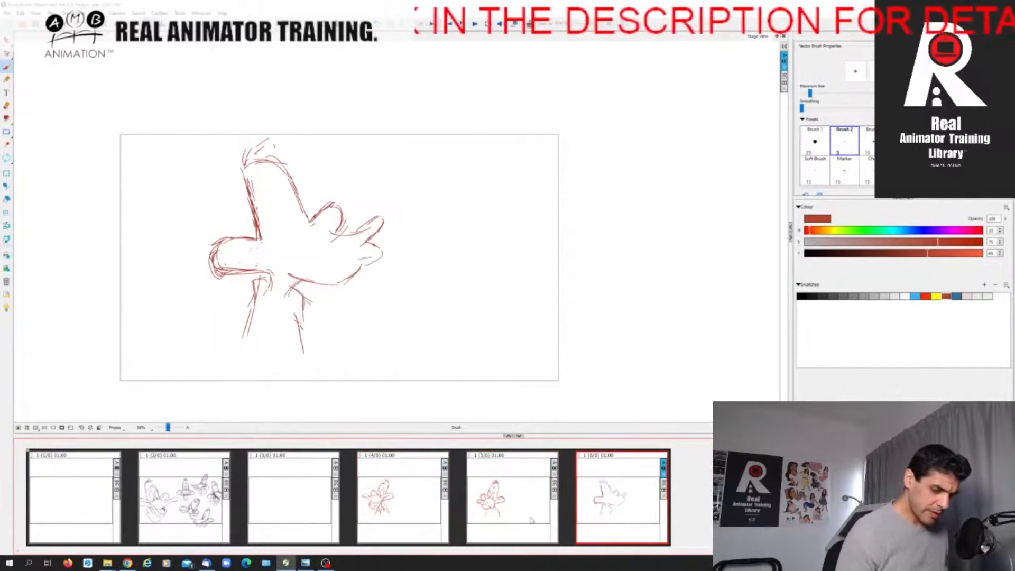
{"action": "key", "text": "Left"}
{"action": "key", "text": "Right"}
{"action": "key", "text": "Left"}
{"action": "key", "text": "Right"}
{"action": "key", "text": "Left"}
{"action": "key", "text": "Right"}
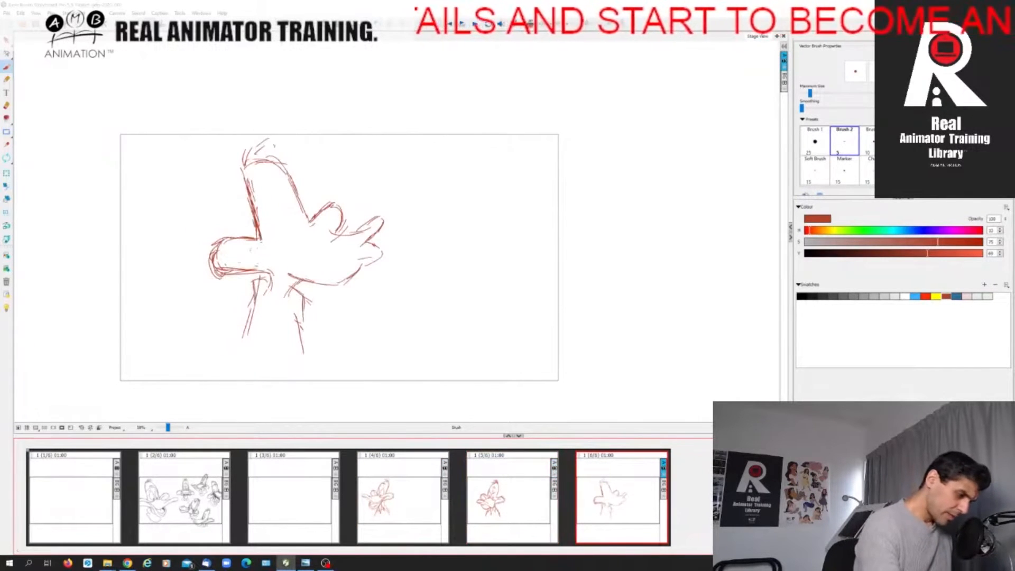
Draw the near eye as an open oval on the final pose, checking its position against the in-between.
{"action": "left_click_drag", "start_coordinate": [268, 209], "coordinate": [274, 236]}
{"action": "key", "text": "Left"}
{"action": "key", "text": "Right"}
{"action": "left_click_drag", "start_coordinate": [270, 200], "coordinate": [289, 237]}
{"action": "key", "text": "Left"}
{"action": "key", "text": "Right"}
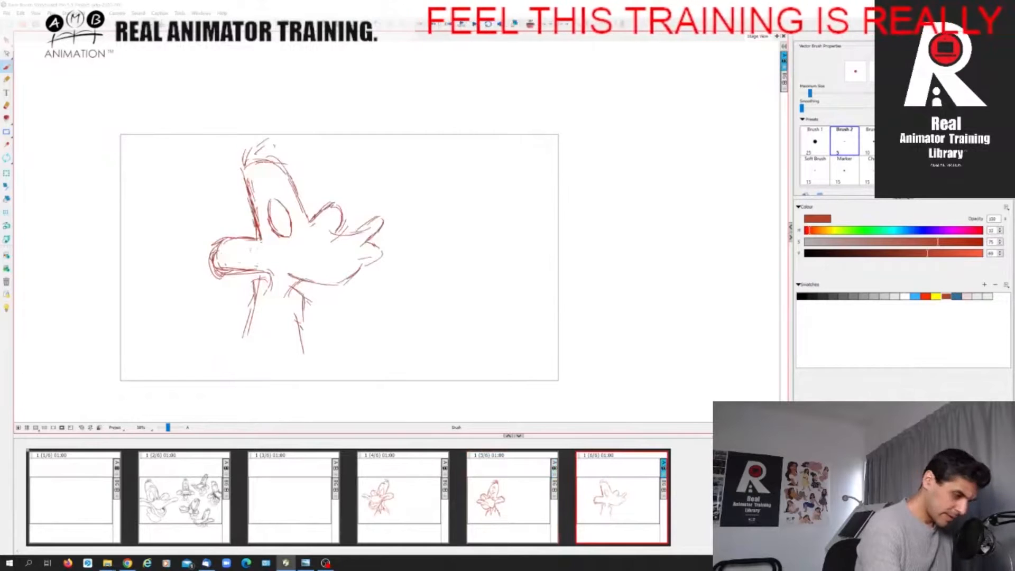
{"action": "key", "text": "Left"}
{"action": "key", "text": "Right"}
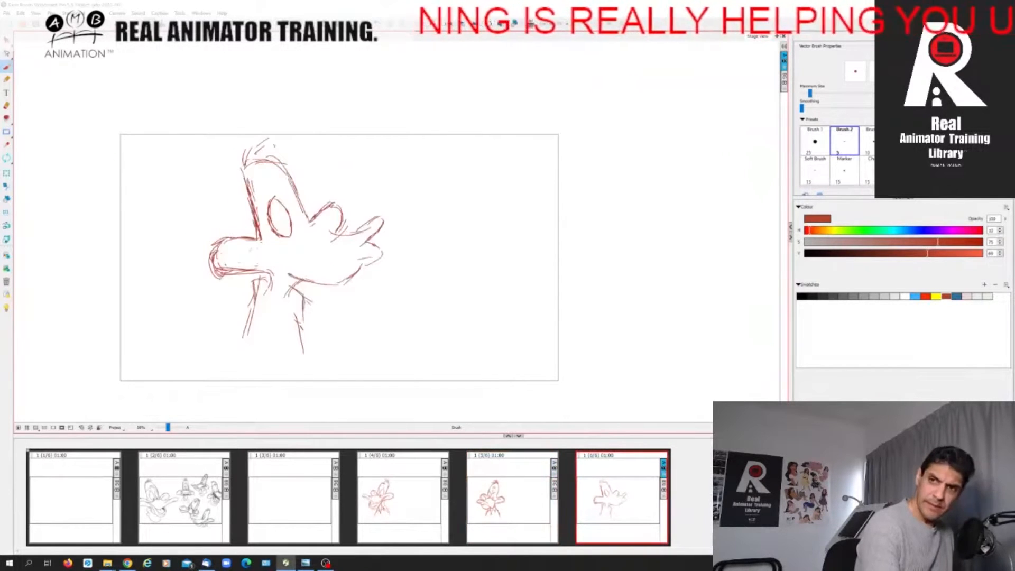
Add the near pupil to the final pose, and draw the narrow far eye with its pupil.
{"action": "left_click_drag", "start_coordinate": [285, 226], "coordinate": [288, 234]}
{"action": "key", "text": "Left"}
{"action": "key", "text": "Right"}
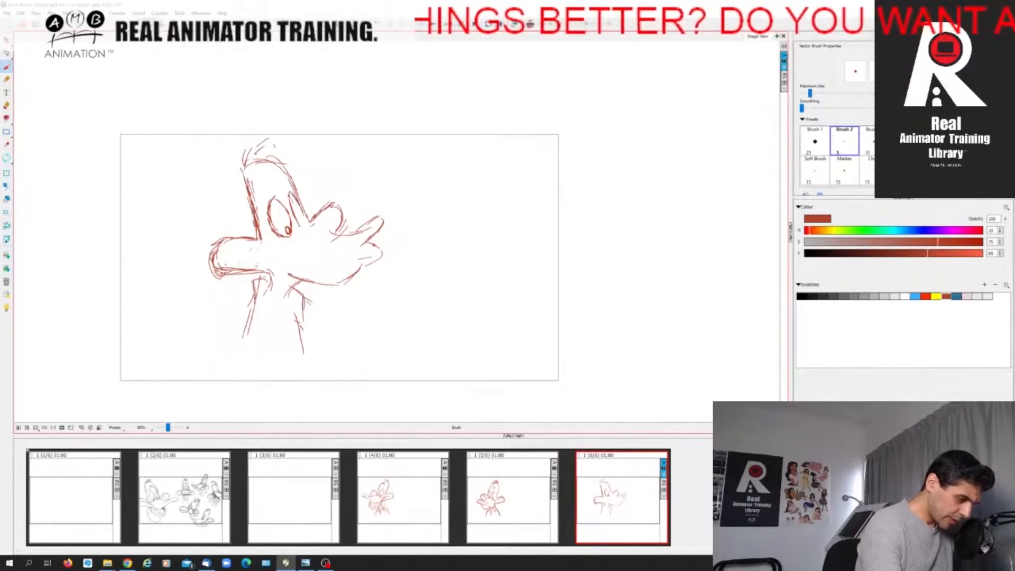
{"action": "key", "text": "Left"}
{"action": "key", "text": "Right"}
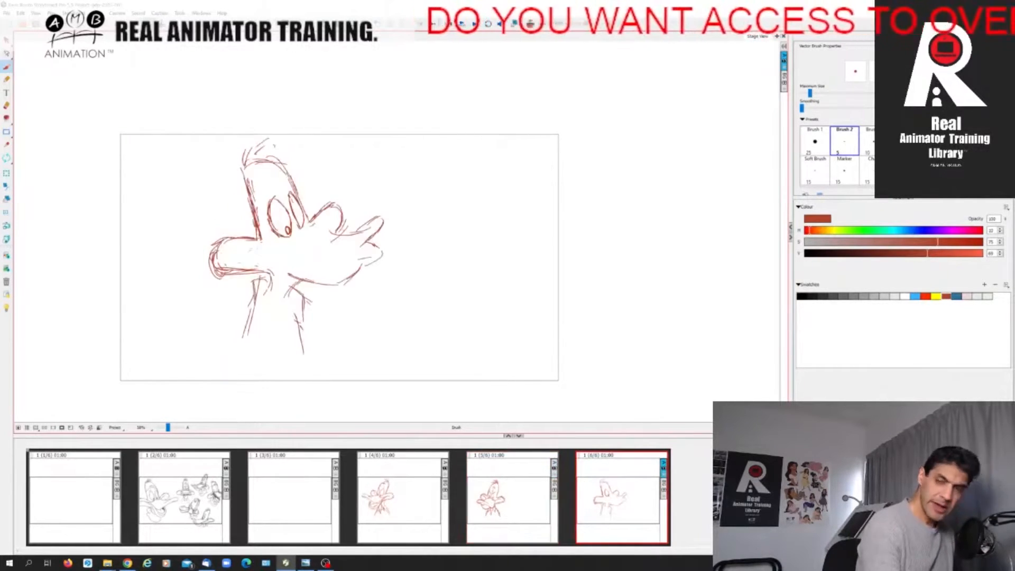
{"action": "left_click_drag", "start_coordinate": [300, 221], "coordinate": [300, 227]}
{"action": "key", "text": "Left"}
{"action": "key", "text": "Right"}
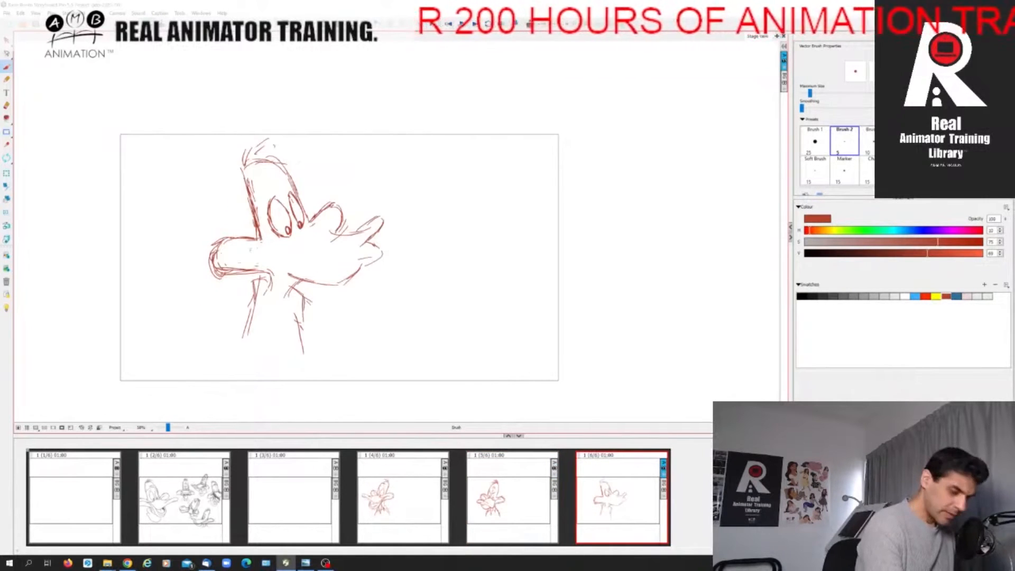
Draw raised brows above the final pose's eyes and the bill bridge beneath them.
{"action": "key", "text": "Left"}
{"action": "key", "text": "Right"}
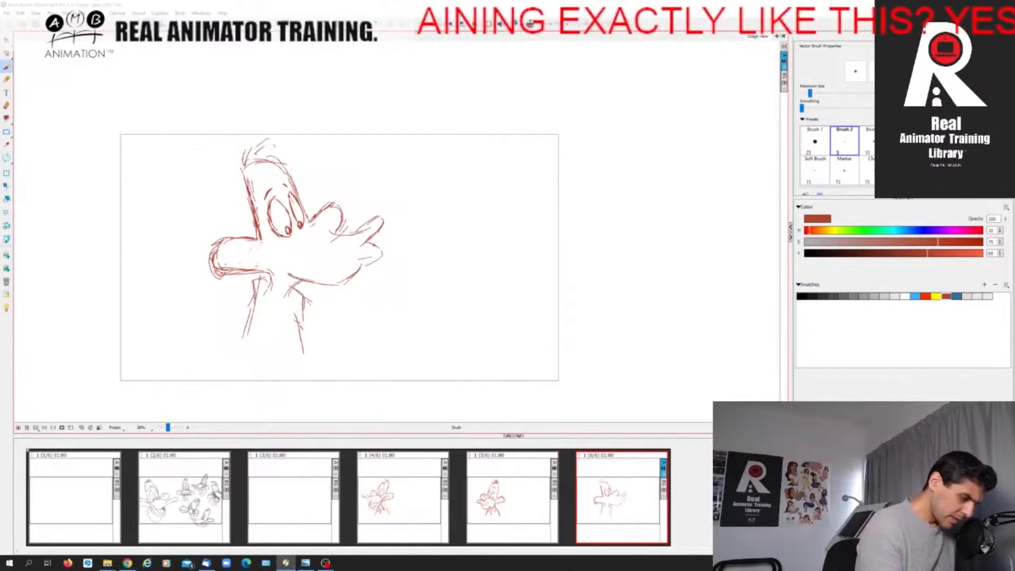
{"action": "key", "text": "Left"}
{"action": "key", "text": "Right"}
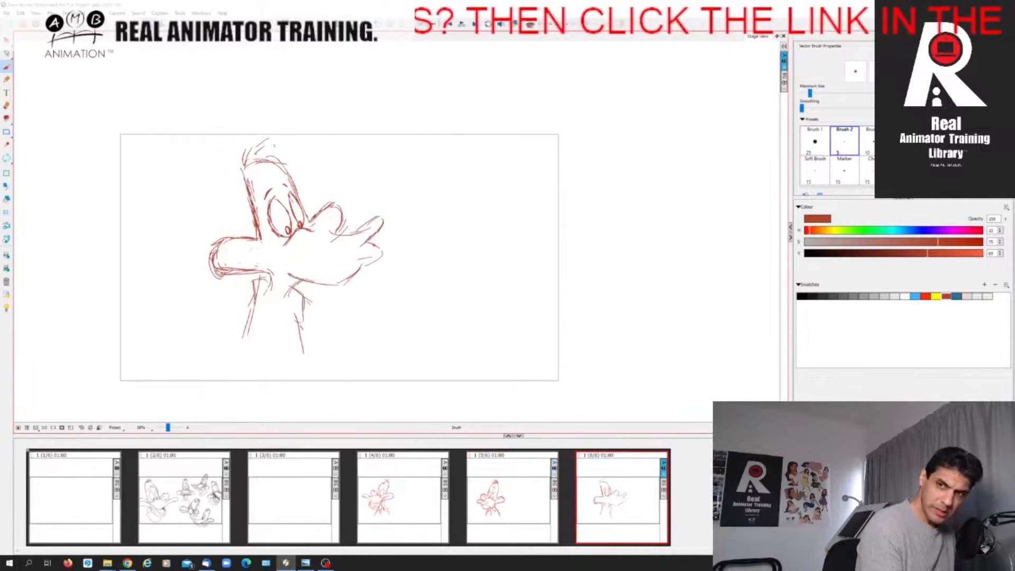
Add the far cheek's inner curve and sweep the bill's top edge into the near cheek on the final pose.
{"action": "key", "text": "Left"}
{"action": "key", "text": "Right"}
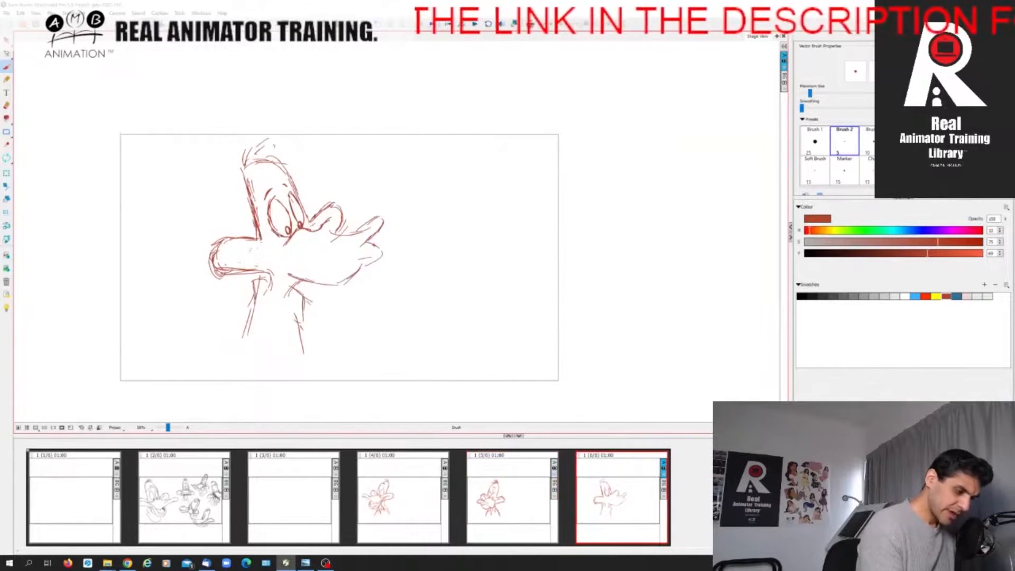
{"action": "left_click_drag", "start_coordinate": [234, 257], "coordinate": [289, 243]}
{"action": "key", "text": "Left"}
{"action": "key", "text": "Right"}
{"action": "key", "text": "Left"}
{"action": "key", "text": "Right"}
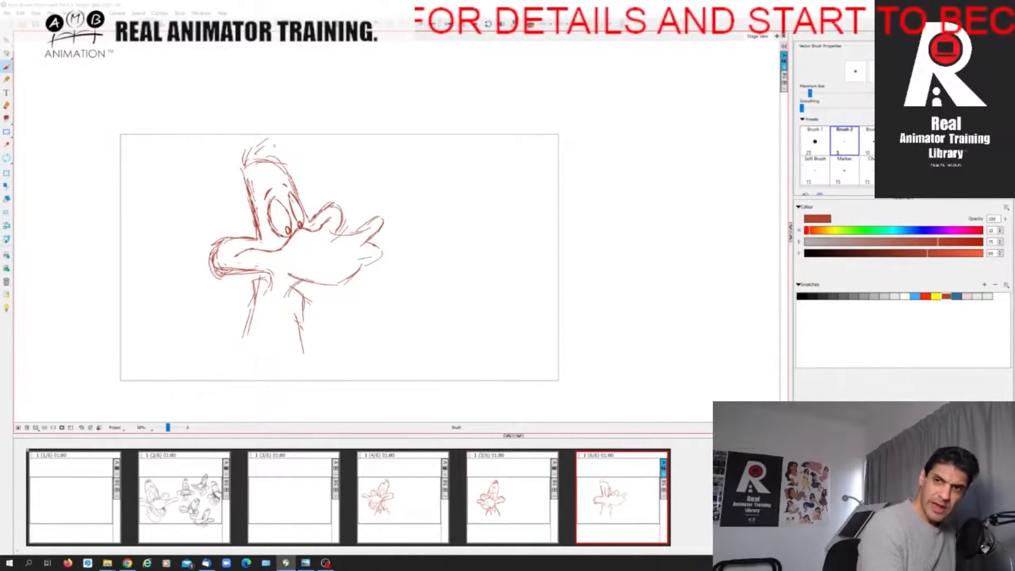
Draw the final pose's upper bill from the cheek along the mouth line and out to its upturned tip.
{"action": "mouse_move", "coordinate": [262, 248]}
{"action": "left_mouse_down"}
{"action": "mouse_move", "coordinate": [311, 269]}
{"action": "mouse_move", "coordinate": [355, 248]}
{"action": "mouse_move", "coordinate": [329, 230]}
{"action": "mouse_move", "coordinate": [353, 233]}
{"action": "left_mouse_up"}
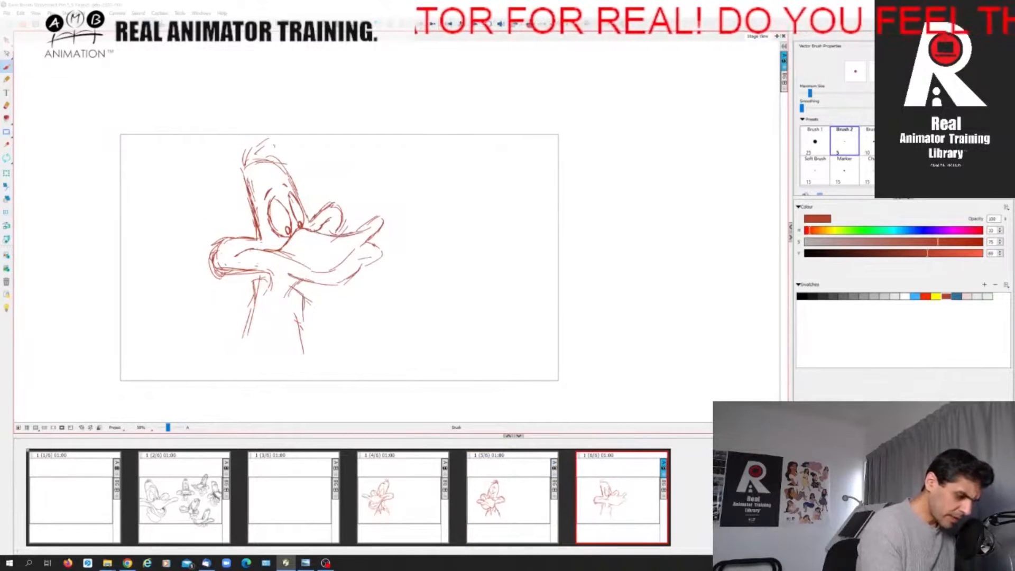
{"action": "left_click_drag", "start_coordinate": [338, 250], "coordinate": [383, 217]}
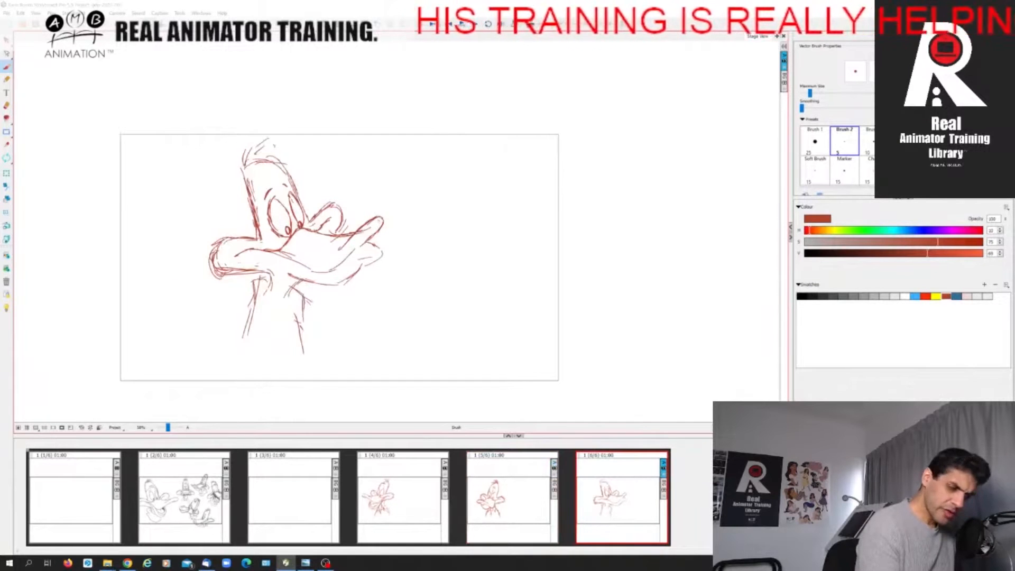
{"action": "left_click_drag", "start_coordinate": [376, 229], "coordinate": [339, 266]}
{"action": "left_click_drag", "start_coordinate": [348, 254], "coordinate": [337, 268]}
{"action": "key", "text": "Left"}
{"action": "key", "text": "Right"}
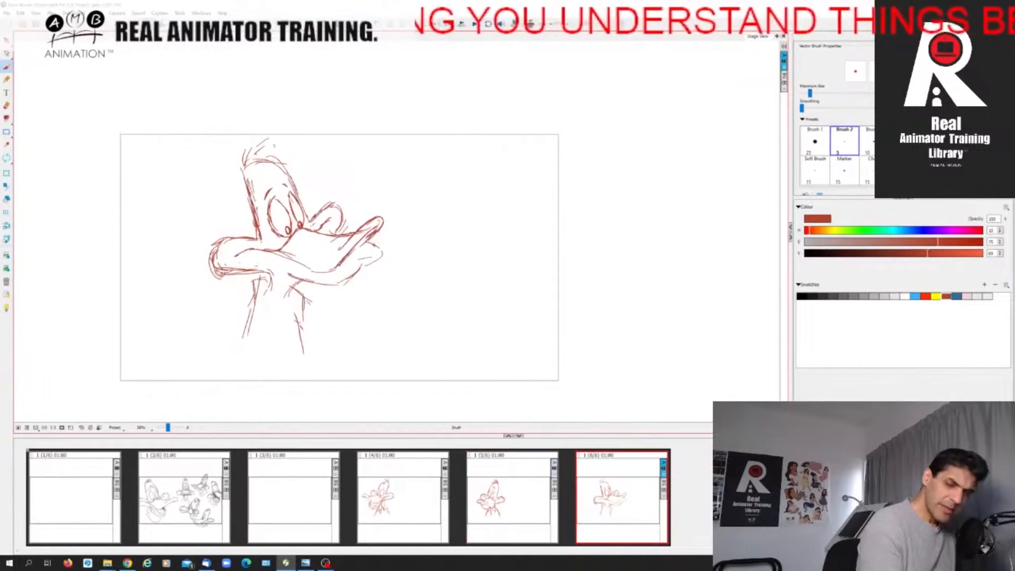
Strengthen the final pose's mouth line and draw the lower bill's inner lip behind the upturned tip.
{"action": "left_click_drag", "start_coordinate": [260, 250], "coordinate": [331, 270]}
{"action": "key", "text": "Left"}
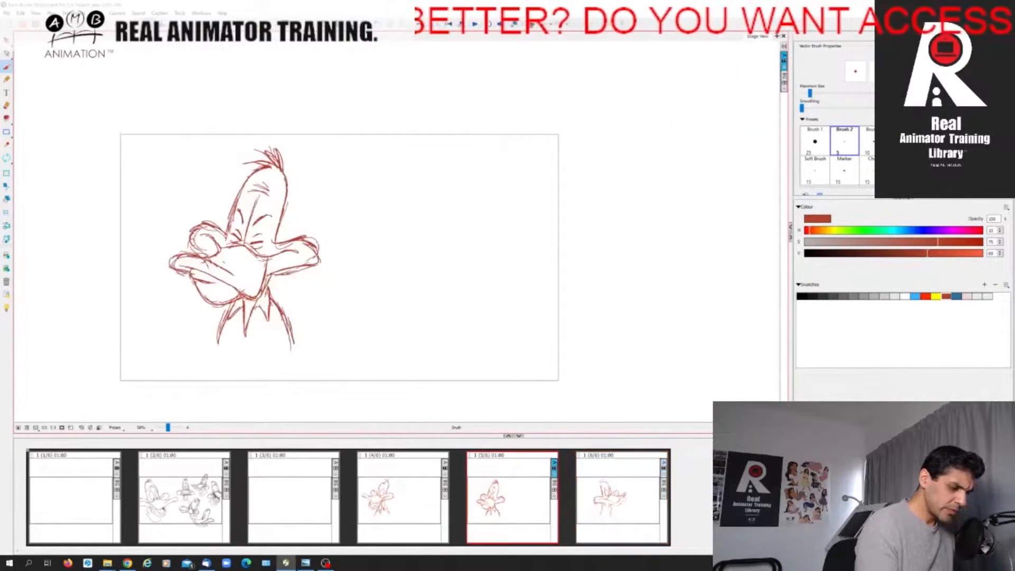
{"action": "key", "text": "Right"}
{"action": "mouse_move", "coordinate": [360, 242]}
{"action": "left_mouse_down"}
{"action": "mouse_move", "coordinate": [376, 247]}
{"action": "mouse_move", "coordinate": [351, 258]}
{"action": "mouse_move", "coordinate": [366, 250]}
{"action": "left_mouse_up"}
{"action": "key", "text": "Left"}
{"action": "key", "text": "Right"}
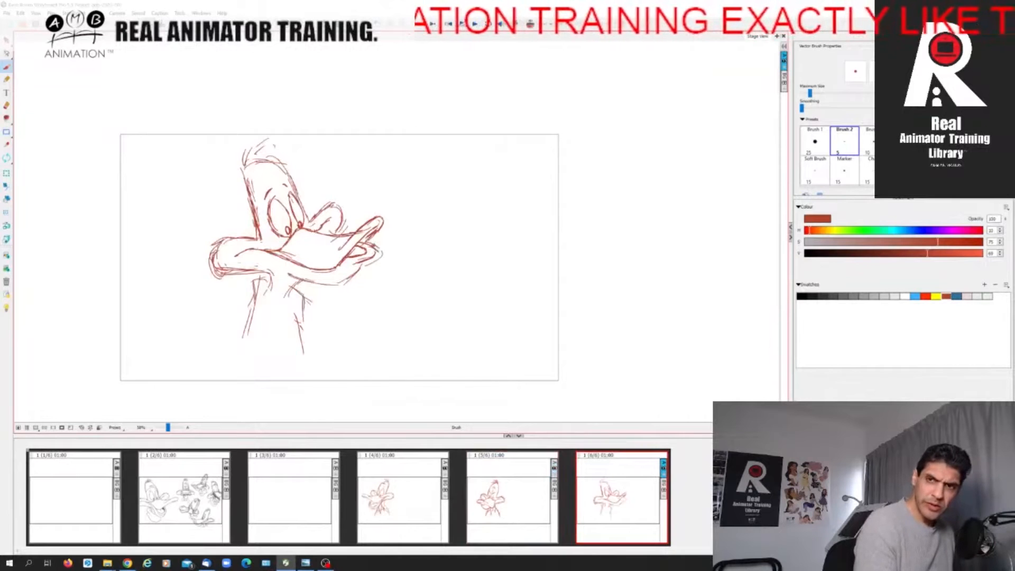
Reinforce the underside of the final pose's lower bill near its tip, comparing with the in-between.
{"action": "left_click_drag", "start_coordinate": [364, 262], "coordinate": [349, 280]}
{"action": "key", "text": "Left"}
{"action": "key", "text": "Right"}
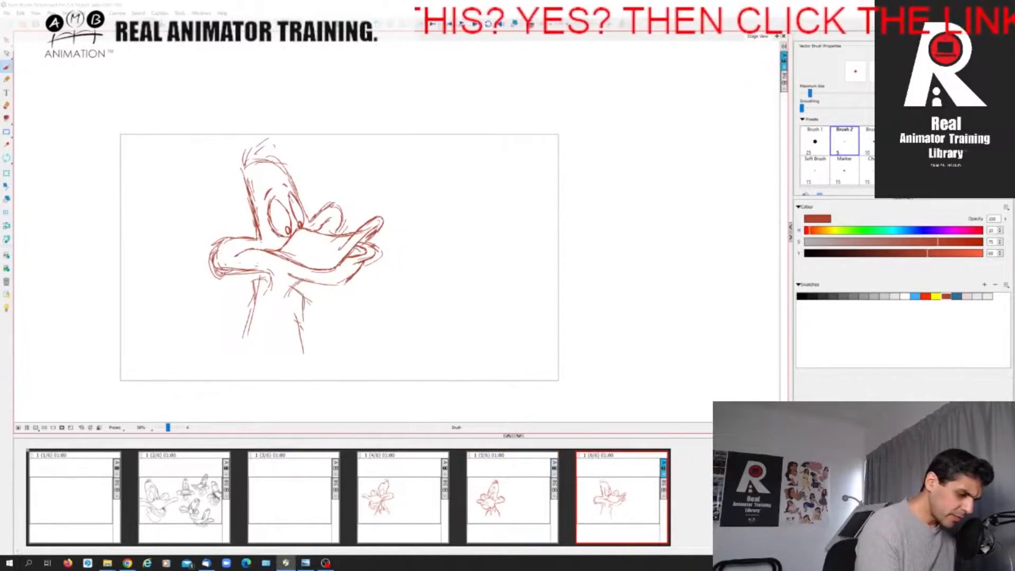
{"action": "key", "text": "Left"}
{"action": "key", "text": "Right"}
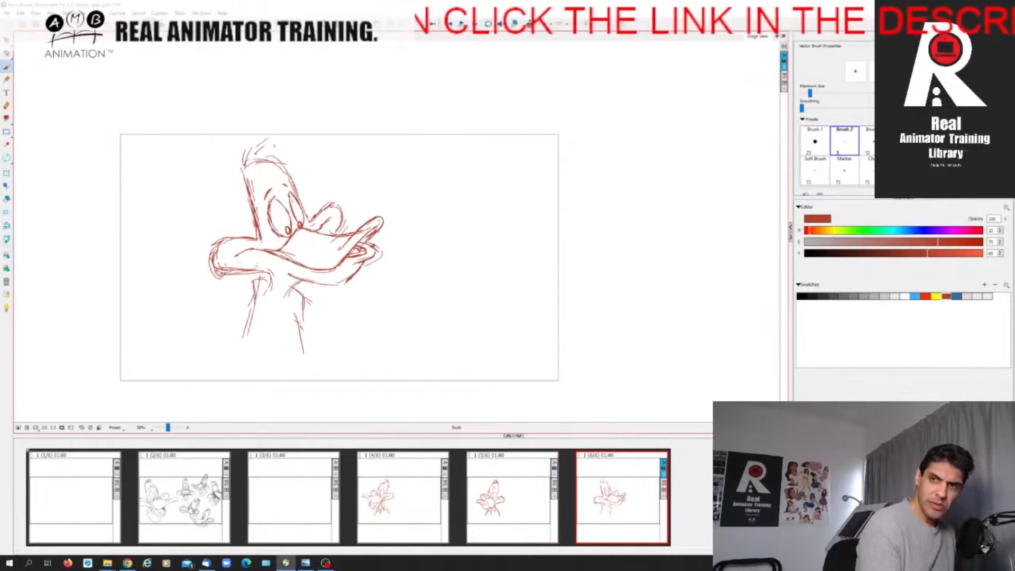
Strengthen the final pose's mouth line and the lower bill's underside, comparing with the blinking in-between.
{"action": "mouse_move", "coordinate": [258, 250]}
{"action": "left_mouse_down"}
{"action": "mouse_move", "coordinate": [302, 278]}
{"action": "mouse_move", "coordinate": [347, 280]}
{"action": "left_mouse_up"}
{"action": "key", "text": "Left"}
{"action": "key", "text": "Right"}
{"action": "left_click", "coordinate": [6, 106]}
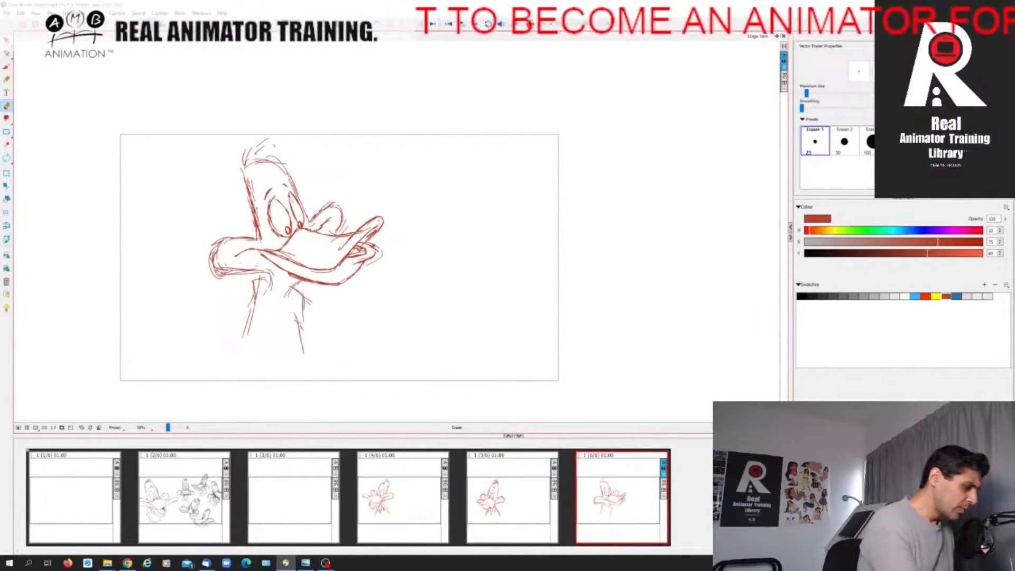
{"action": "left_click", "coordinate": [6, 66]}
{"action": "key", "text": "Left"}
{"action": "key", "text": "Right"}
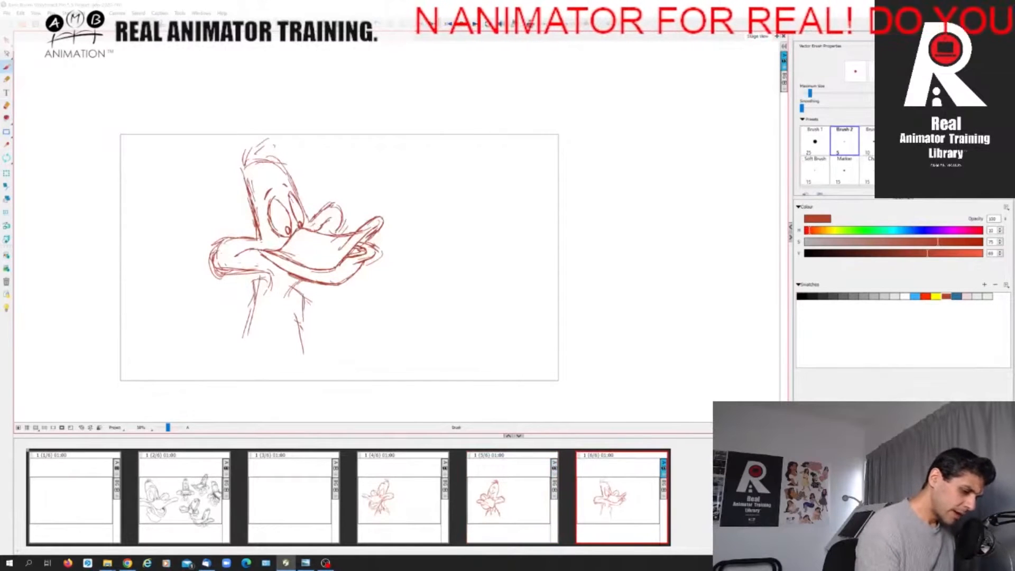
Flip between the final pose and the neighbouring panels to examine the head turn.
{"action": "key", "text": "Left"}
{"action": "key", "text": "Right"}
{"action": "key", "text": "Left"}
{"action": "key", "text": "Right"}
{"action": "key", "text": "Left"}
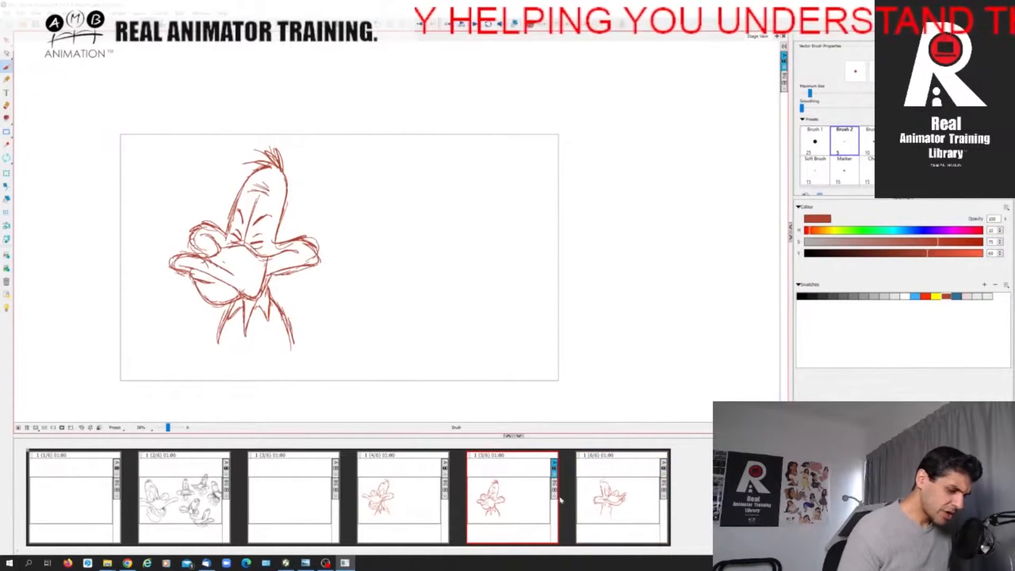
{"action": "key", "text": "Left"}
{"action": "key", "text": "Right"}
{"action": "key", "text": "Right"}
{"action": "key", "text": "Left"}
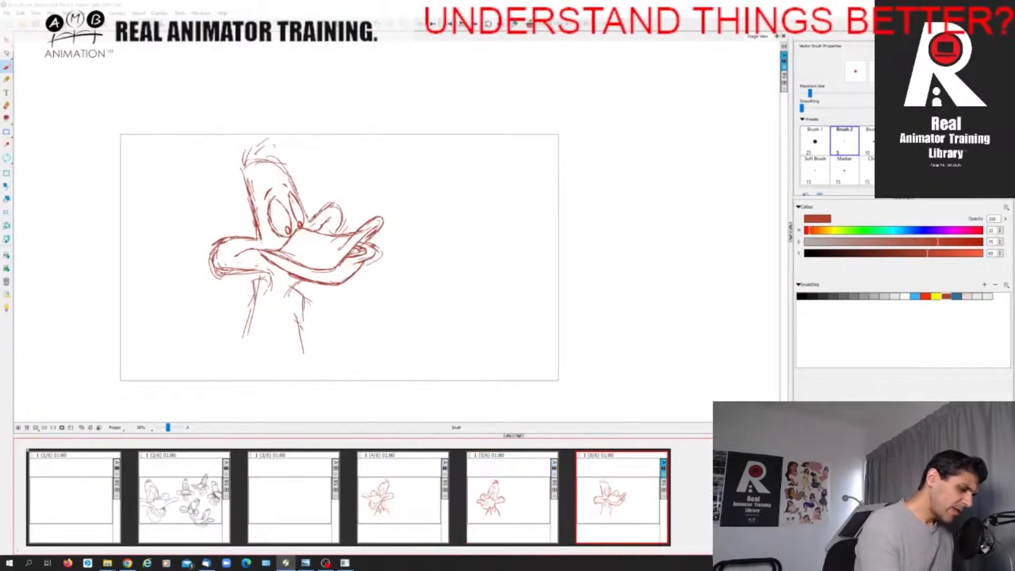
{"action": "key", "text": "Right"}
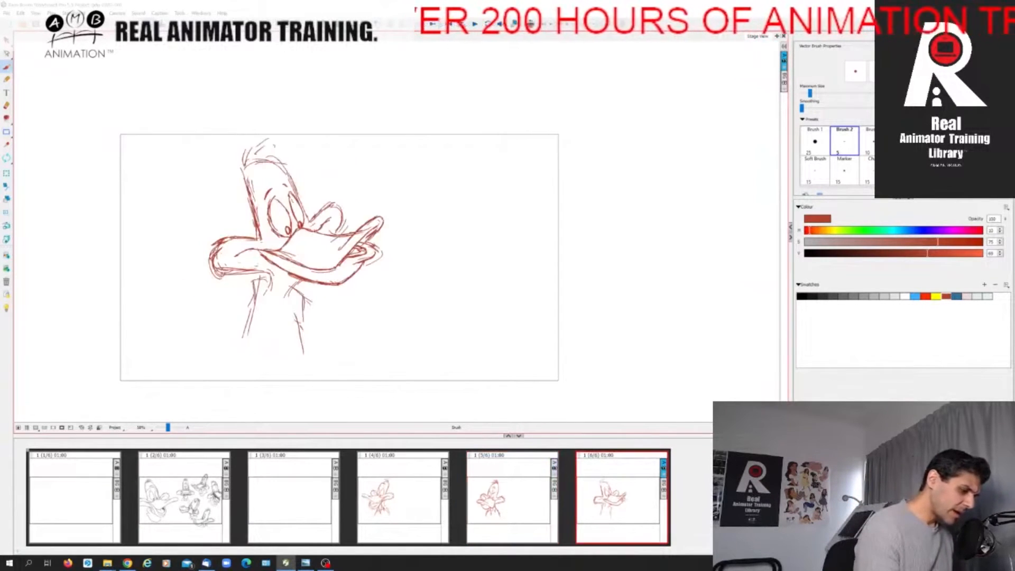
Reinforce the underside of the final pose's near cheek and the contours of its far cheek.
{"action": "left_click_drag", "start_coordinate": [218, 274], "coordinate": [275, 272]}
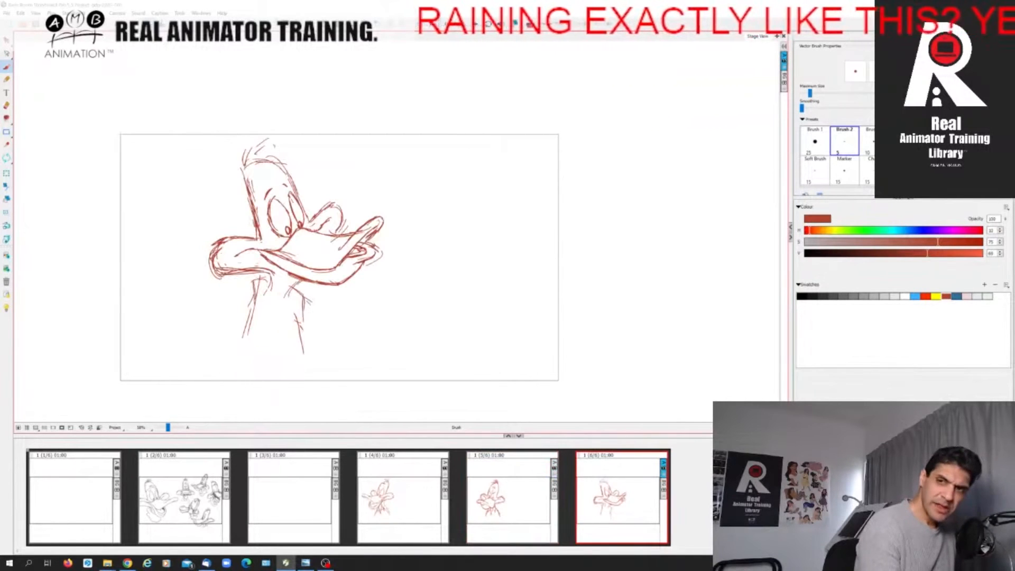
{"action": "left_click_drag", "start_coordinate": [308, 228], "coordinate": [331, 204]}
{"action": "mouse_move", "coordinate": [318, 215]}
{"action": "left_mouse_down"}
{"action": "mouse_move", "coordinate": [338, 209]}
{"action": "mouse_move", "coordinate": [342, 218]}
{"action": "left_mouse_up"}
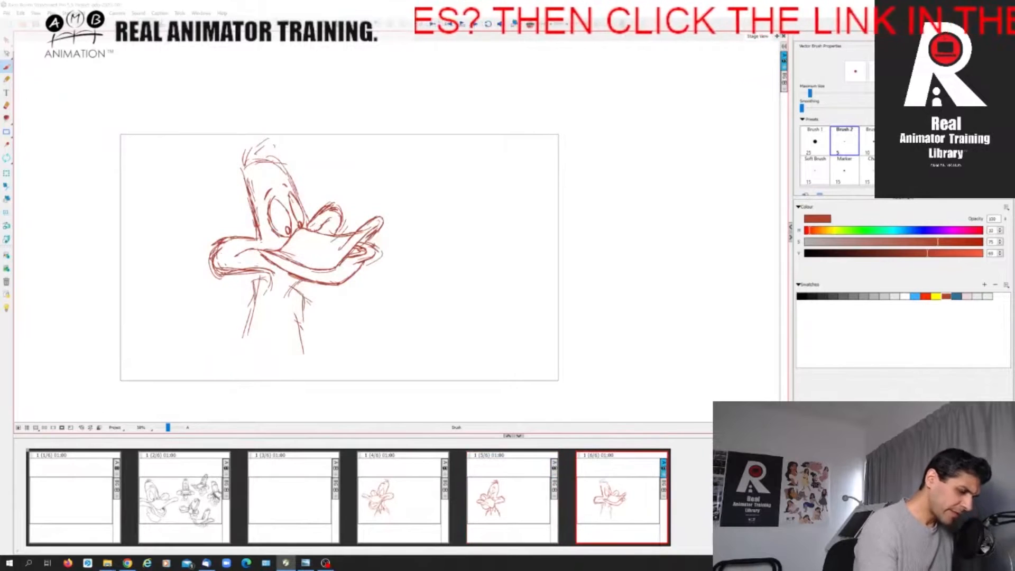
Strengthen the front contour of the final pose's head and add feather strokes to the tuft on top.
{"action": "left_click_drag", "start_coordinate": [272, 164], "coordinate": [307, 224]}
{"action": "key", "text": "Left"}
{"action": "key", "text": "Right"}
{"action": "mouse_move", "coordinate": [260, 163]}
{"action": "left_mouse_down"}
{"action": "mouse_move", "coordinate": [282, 171]}
{"action": "mouse_move", "coordinate": [268, 170]}
{"action": "mouse_move", "coordinate": [265, 155]}
{"action": "left_mouse_up"}
{"action": "mouse_move", "coordinate": [252, 167]}
{"action": "left_mouse_down"}
{"action": "mouse_move", "coordinate": [269, 153]}
{"action": "mouse_move", "coordinate": [238, 155]}
{"action": "left_mouse_up"}
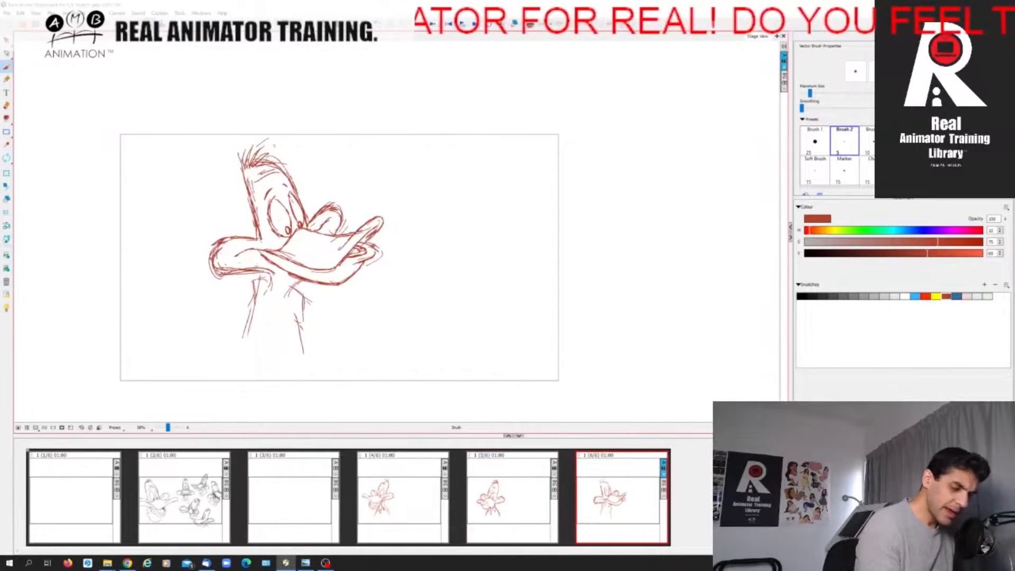
Draw the throat line below the final pose's near cheek and the first feather strokes at the top of the neck.
{"action": "left_click_drag", "start_coordinate": [271, 275], "coordinate": [268, 302]}
{"action": "key", "text": "Left"}
{"action": "key", "text": "Right"}
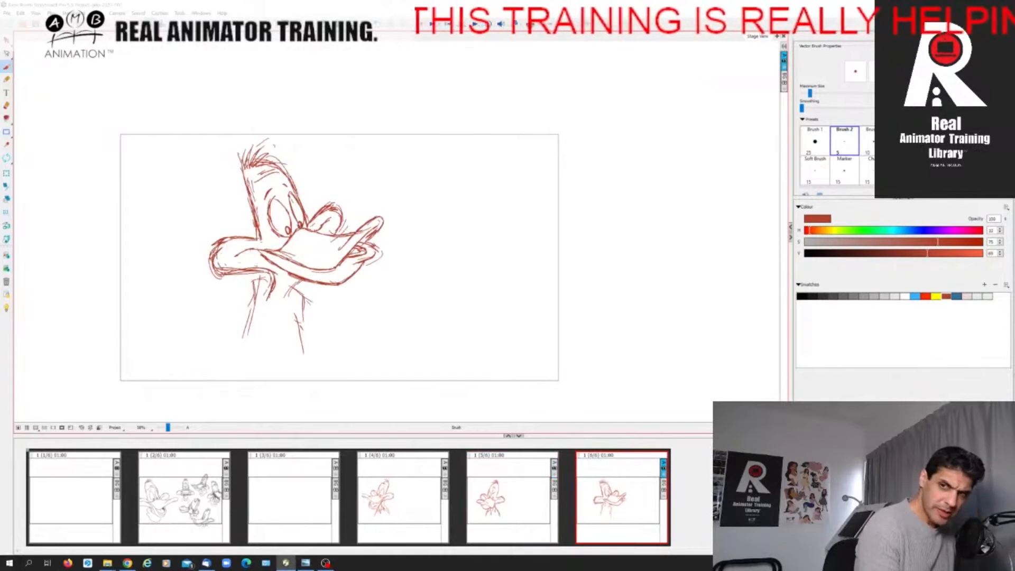
{"action": "mouse_move", "coordinate": [253, 283]}
{"action": "left_mouse_down"}
{"action": "mouse_move", "coordinate": [274, 278]}
{"action": "mouse_move", "coordinate": [253, 293]}
{"action": "left_mouse_up"}
{"action": "left_click_drag", "start_coordinate": [270, 280], "coordinate": [266, 288]}
{"action": "left_click_drag", "start_coordinate": [264, 285], "coordinate": [285, 302]}
{"action": "key", "text": "Left"}
{"action": "key", "text": "Right"}
Draw the jagged neck feathers and darken the neck's back edge on the final pose, checking against the in-between.
{"action": "mouse_move", "coordinate": [285, 301]}
{"action": "left_mouse_down"}
{"action": "mouse_move", "coordinate": [288, 333]}
{"action": "mouse_move", "coordinate": [283, 322]}
{"action": "mouse_move", "coordinate": [268, 323]}
{"action": "left_mouse_up"}
{"action": "mouse_move", "coordinate": [252, 284]}
{"action": "left_mouse_down"}
{"action": "mouse_move", "coordinate": [267, 323]}
{"action": "mouse_move", "coordinate": [242, 341]}
{"action": "mouse_move", "coordinate": [253, 336]}
{"action": "left_mouse_up"}
{"action": "key", "text": "Left"}
{"action": "key", "text": "Right"}
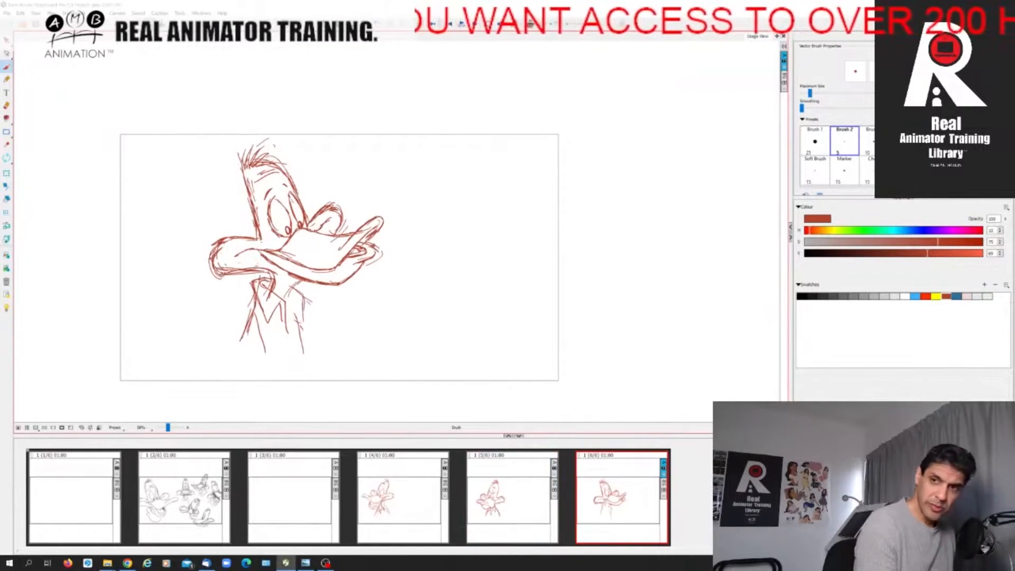
{"action": "mouse_move", "coordinate": [286, 335]}
{"action": "left_mouse_down"}
{"action": "mouse_move", "coordinate": [294, 300]}
{"action": "mouse_move", "coordinate": [303, 312]}
{"action": "mouse_move", "coordinate": [296, 331]}
{"action": "left_mouse_up"}
{"action": "key", "text": "Left"}
{"action": "key", "text": "Right"}
Step repeatedly through the first pose, blinking in-between and final pose to examine the motion of the head turn.
{"action": "left_click", "coordinate": [393, 511]}
{"action": "left_click", "coordinate": [511, 513]}
{"action": "left_click", "coordinate": [592, 510]}
{"action": "left_click", "coordinate": [396, 512]}
{"action": "left_click", "coordinate": [582, 505]}
{"action": "left_click", "coordinate": [529, 514]}
{"action": "left_click", "coordinate": [595, 511]}
{"action": "left_click", "coordinate": [516, 511]}
{"action": "left_click", "coordinate": [594, 511]}
{"action": "left_click", "coordinate": [515, 512]}
{"action": "left_click", "coordinate": [412, 510]}
{"action": "left_click", "coordinate": [510, 511]}
{"action": "left_click", "coordinate": [591, 511]}
{"action": "left_click", "coordinate": [410, 509]}
{"action": "left_click", "coordinate": [520, 511]}
{"action": "left_click", "coordinate": [593, 512]}
{"action": "left_click", "coordinate": [410, 510]}
{"action": "left_click", "coordinate": [515, 510]}
{"action": "left_click", "coordinate": [592, 510]}
{"action": "left_click", "coordinate": [513, 509]}
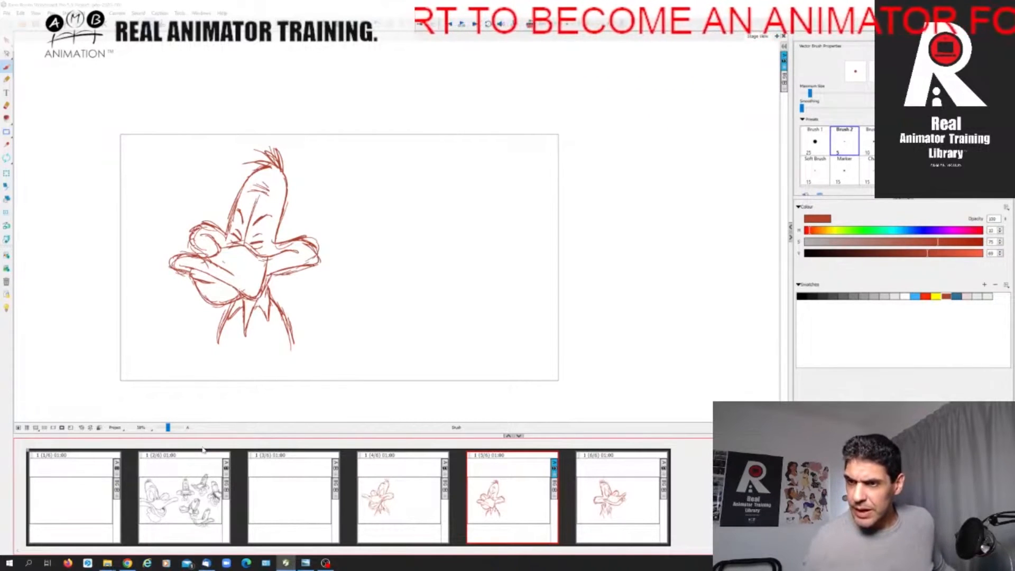
Insert a blank panel after the first key pose and turn on onion skin for the neighbouring drawings.
{"action": "left_click", "coordinate": [404, 507]}
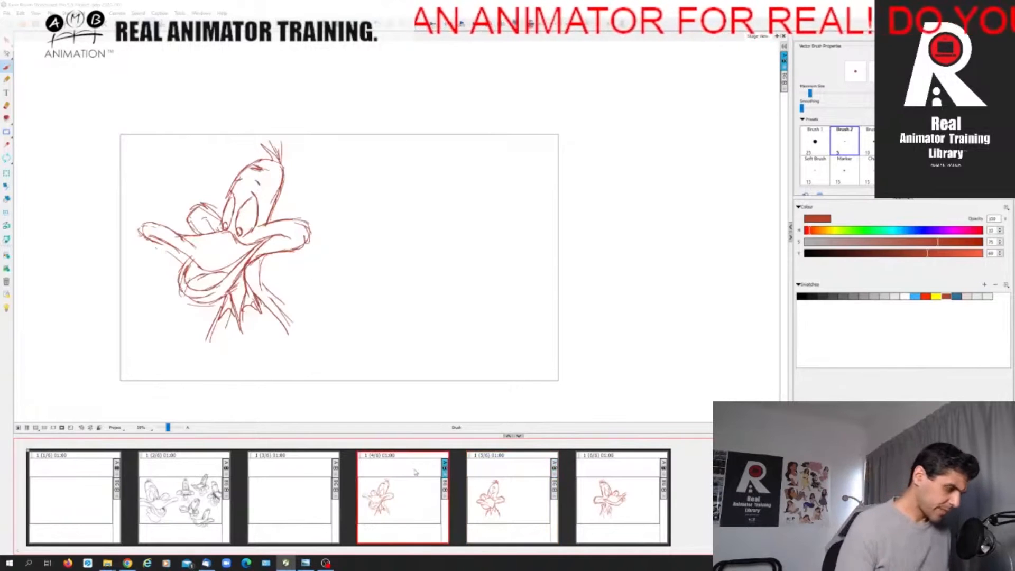
{"action": "key", "text": "p"}
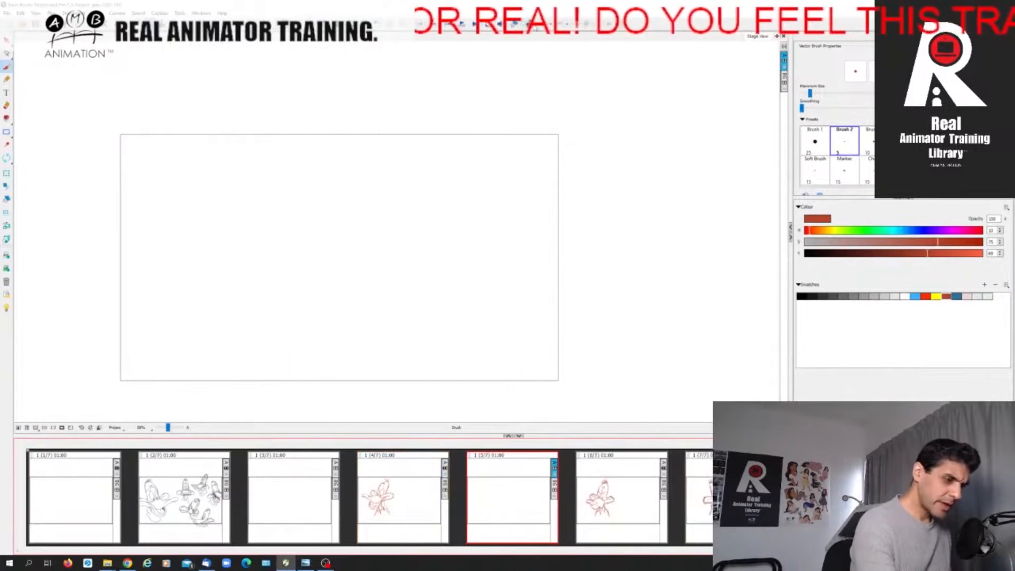
{"action": "left_click", "coordinate": [533, 25]}
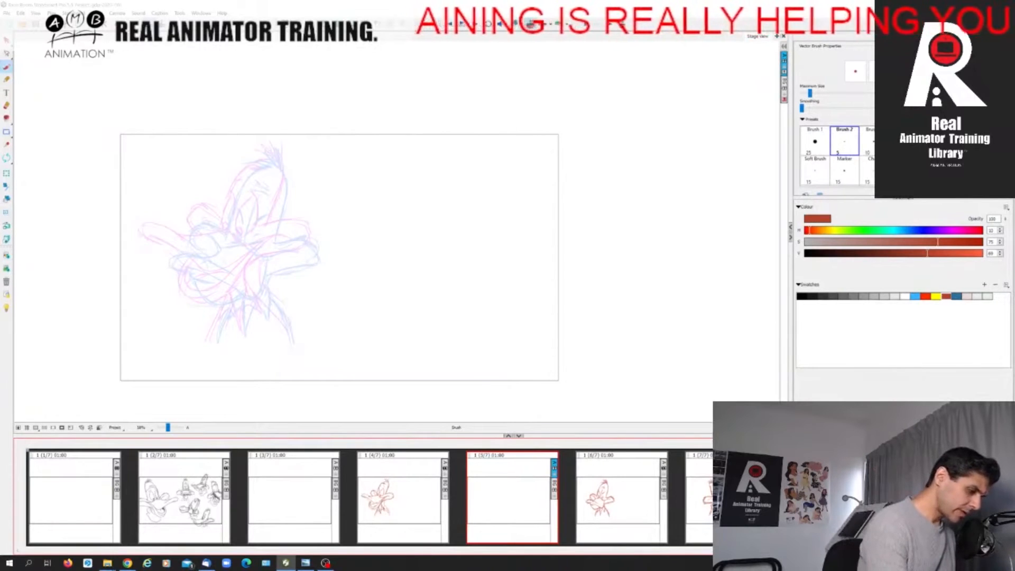
Rough in the new in-between's head outline, both cheeks and the upper and lower bill tips midway between the onion-skinned poses.
{"action": "mouse_move", "coordinate": [224, 219]}
{"action": "left_mouse_down"}
{"action": "mouse_move", "coordinate": [253, 169]}
{"action": "mouse_move", "coordinate": [280, 168]}
{"action": "mouse_move", "coordinate": [283, 194]}
{"action": "mouse_move", "coordinate": [266, 243]}
{"action": "left_mouse_up"}
{"action": "left_click_drag", "start_coordinate": [229, 211], "coordinate": [184, 237]}
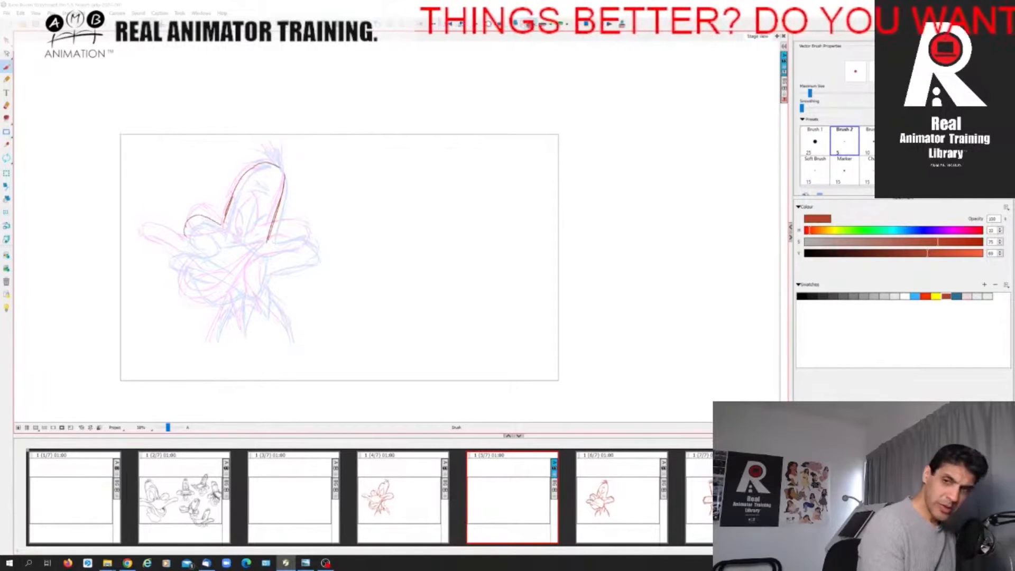
{"action": "mouse_move", "coordinate": [268, 237]}
{"action": "left_mouse_down"}
{"action": "mouse_move", "coordinate": [313, 230]}
{"action": "mouse_move", "coordinate": [315, 259]}
{"action": "mouse_move", "coordinate": [263, 262]}
{"action": "left_mouse_up"}
{"action": "mouse_move", "coordinate": [181, 233]}
{"action": "left_mouse_down"}
{"action": "mouse_move", "coordinate": [205, 243]}
{"action": "mouse_move", "coordinate": [160, 240]}
{"action": "mouse_move", "coordinate": [217, 301]}
{"action": "left_mouse_up"}
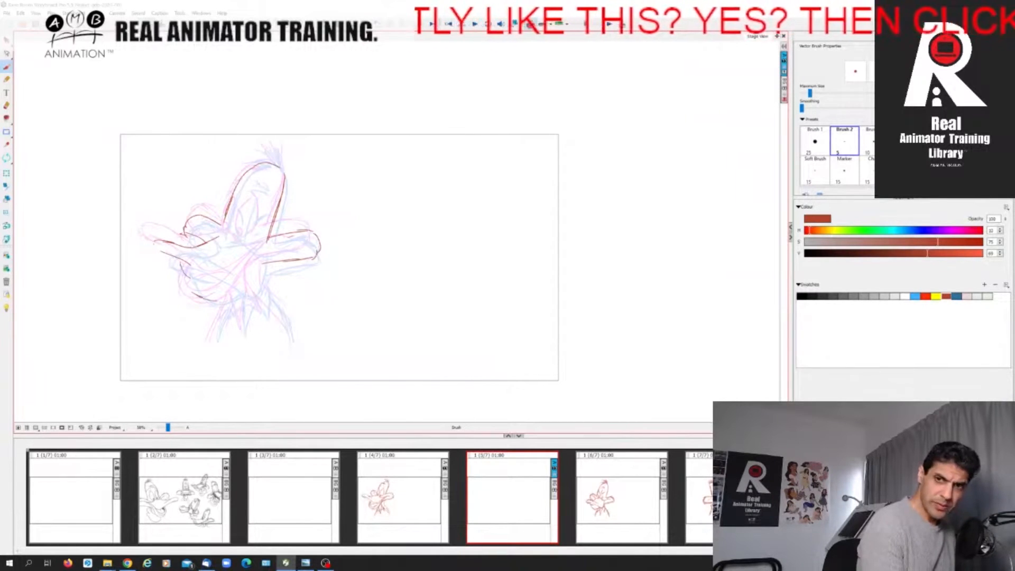
Draw the new in-between's mouth line up to the near cheek and the curved front of its lower bill.
{"action": "mouse_move", "coordinate": [200, 267]}
{"action": "left_mouse_down"}
{"action": "mouse_move", "coordinate": [237, 276]}
{"action": "mouse_move", "coordinate": [271, 246]}
{"action": "left_mouse_up"}
{"action": "key", "text": "Left"}
{"action": "key", "text": "Right"}
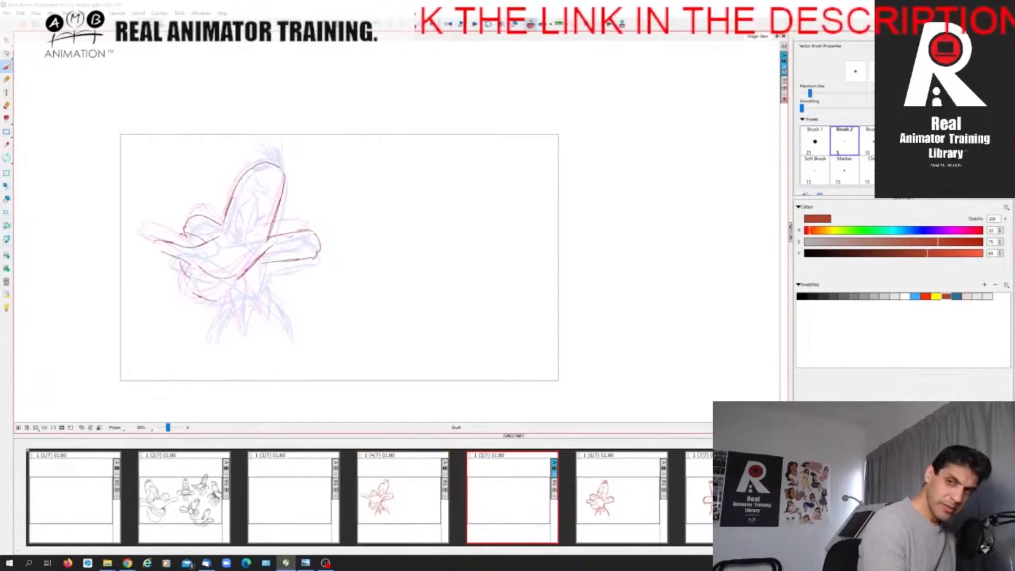
{"action": "mouse_move", "coordinate": [185, 261]}
{"action": "left_mouse_down"}
{"action": "mouse_move", "coordinate": [191, 276]}
{"action": "mouse_move", "coordinate": [209, 277]}
{"action": "mouse_move", "coordinate": [186, 281]}
{"action": "mouse_move", "coordinate": [207, 284]}
{"action": "left_mouse_up"}
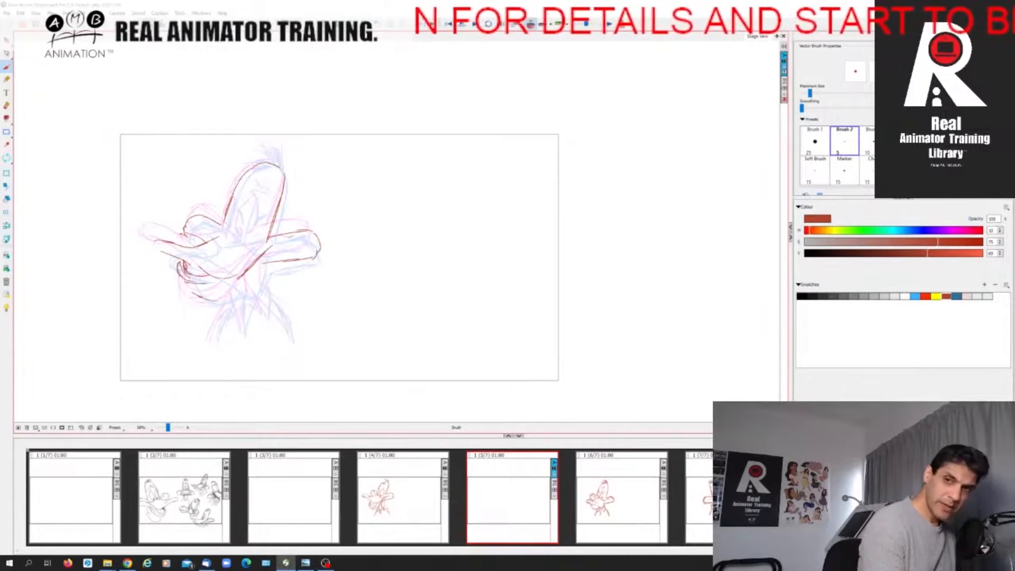
Draw the underside of the new in-between's lower bill and carry its edge up into the near cheek.
{"action": "mouse_move", "coordinate": [186, 284]}
{"action": "left_mouse_down"}
{"action": "mouse_move", "coordinate": [220, 300]}
{"action": "mouse_move", "coordinate": [245, 281]}
{"action": "left_mouse_up"}
{"action": "key", "text": "Left"}
{"action": "key", "text": "Right"}
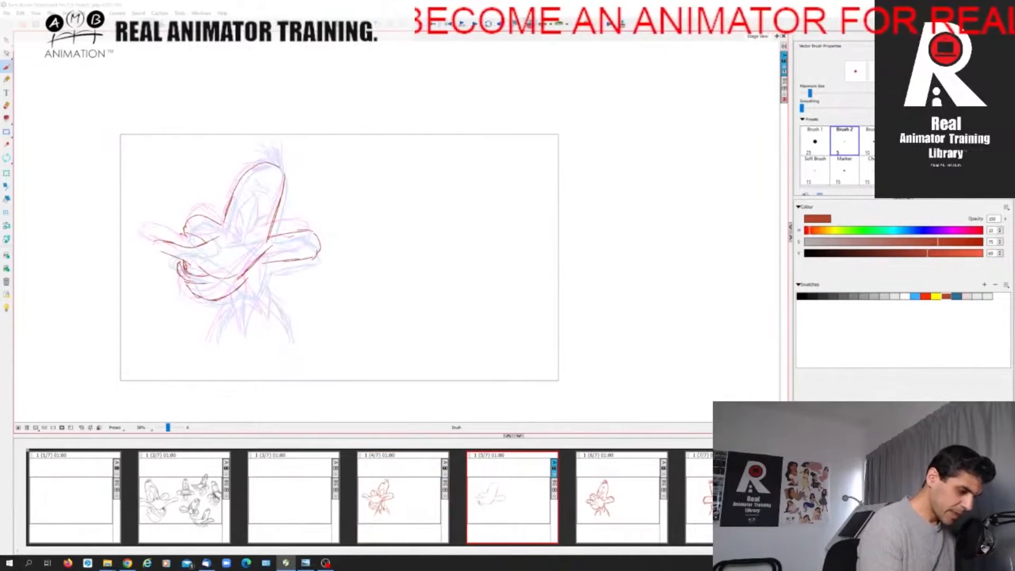
{"action": "left_click_drag", "start_coordinate": [247, 277], "coordinate": [278, 243]}
{"action": "key", "text": "Left"}
{"action": "key", "text": "Right"}
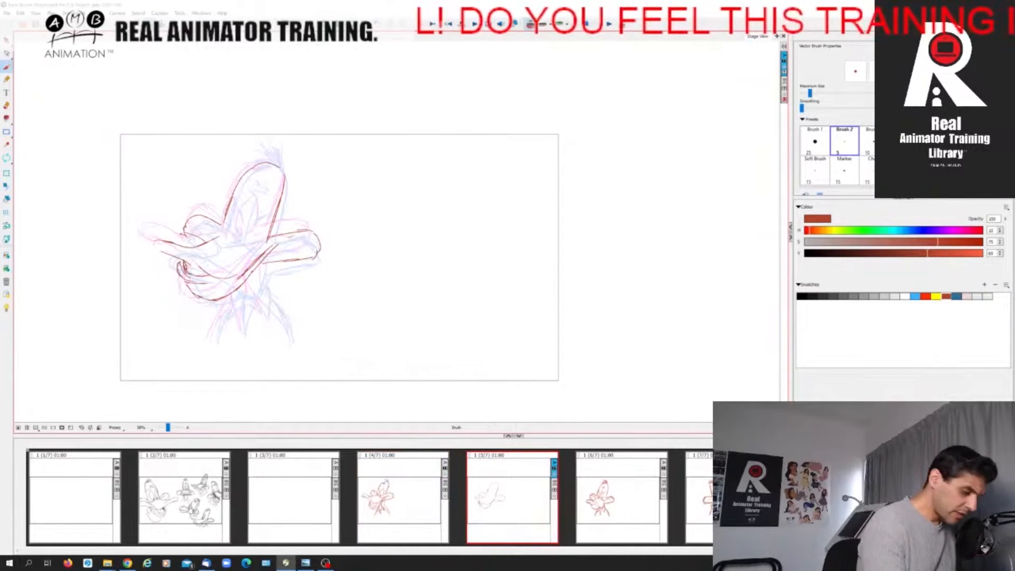
Add the far cheek's inner curve and the upper bill's top edge beneath the eyes on the new in-between.
{"action": "left_click_drag", "start_coordinate": [197, 228], "coordinate": [218, 235]}
{"action": "key", "text": "Left"}
{"action": "key", "text": "Right"}
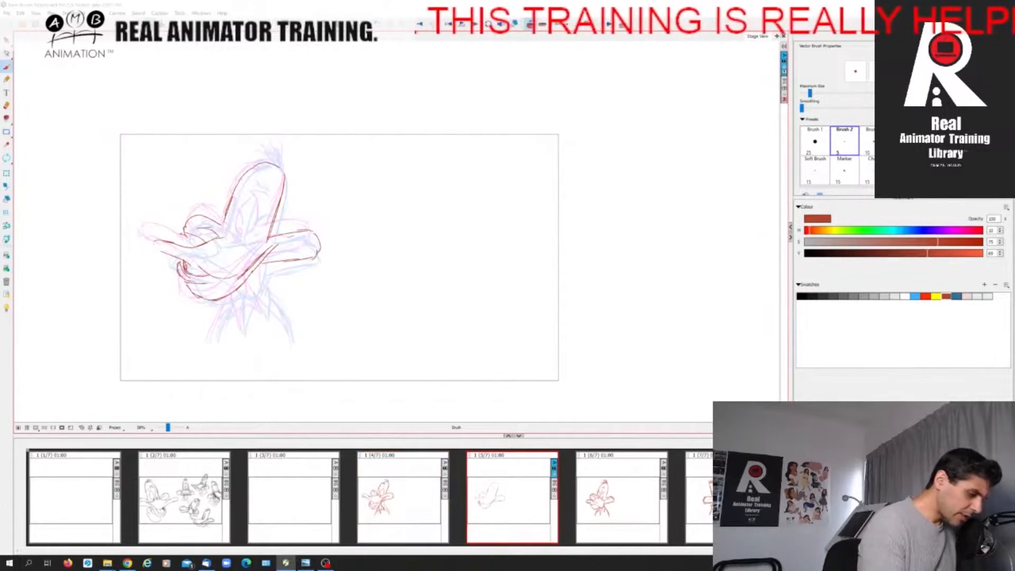
{"action": "mouse_move", "coordinate": [221, 238]}
{"action": "left_mouse_down"}
{"action": "mouse_move", "coordinate": [261, 249]}
{"action": "mouse_move", "coordinate": [288, 242]}
{"action": "left_mouse_up"}
{"action": "key", "text": "Left"}
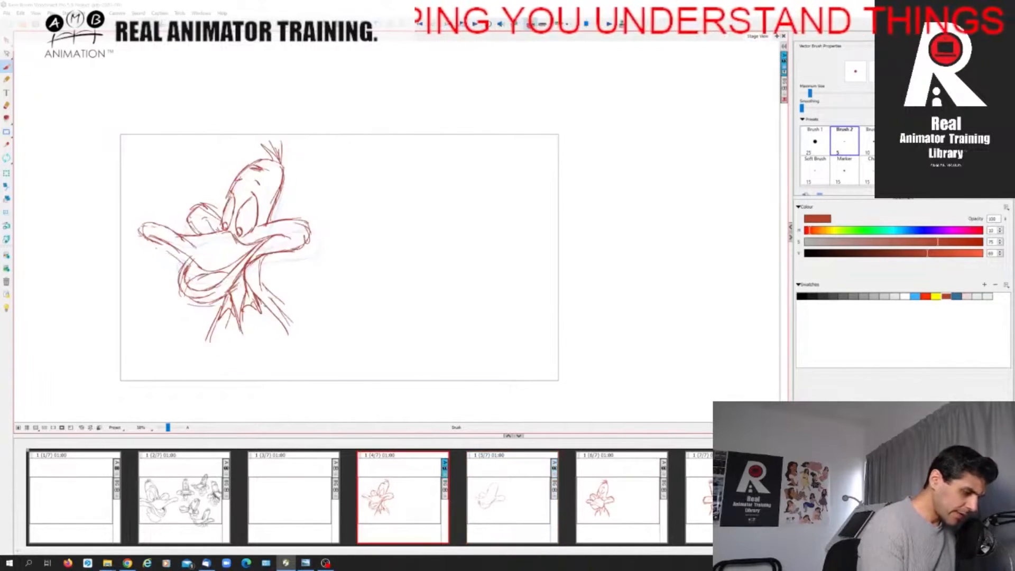
{"action": "key", "text": "Right"}
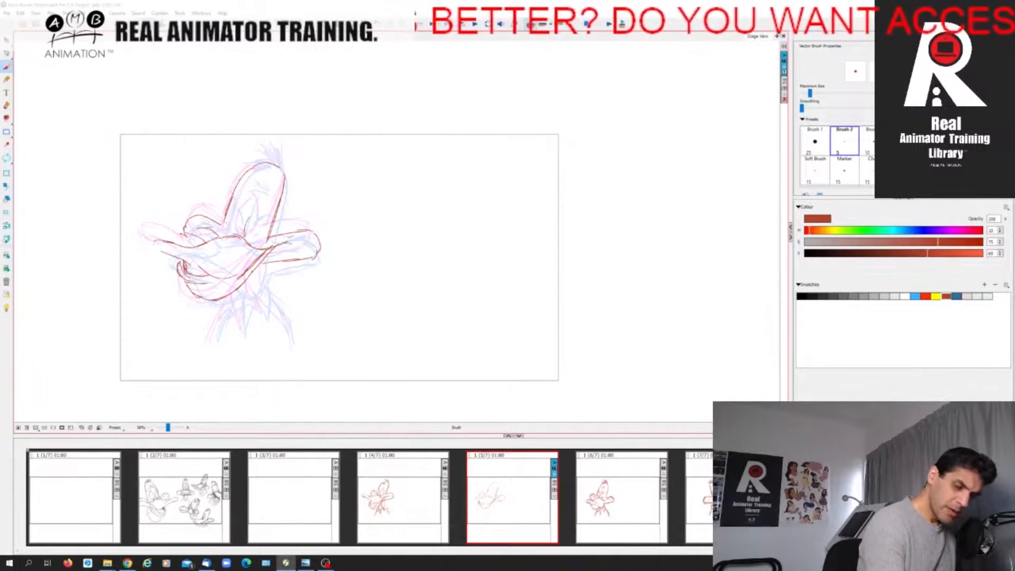
Sketch both eye outlines above the bill on the new in-between, comparing with the first pose.
{"action": "left_click_drag", "start_coordinate": [262, 207], "coordinate": [253, 242]}
{"action": "key", "text": "Left"}
{"action": "key", "text": "Right"}
{"action": "left_click_drag", "start_coordinate": [229, 206], "coordinate": [236, 232]}
{"action": "key", "text": "Left"}
{"action": "key", "text": "Right"}
Draw half-closed eyelids and pupils in both eyes of the new in-between.
{"action": "left_click_drag", "start_coordinate": [226, 227], "coordinate": [240, 223]}
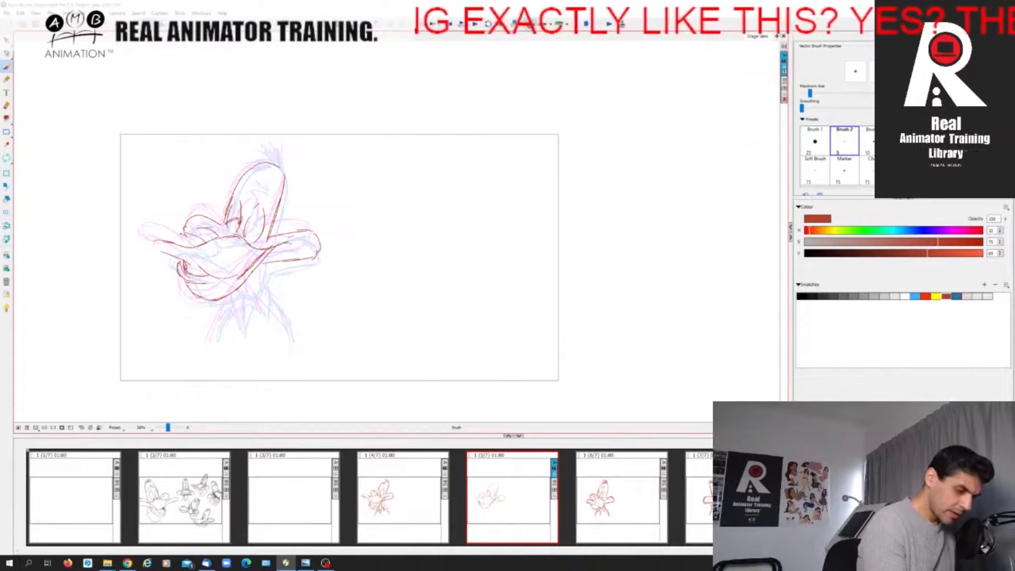
{"action": "left_click_drag", "start_coordinate": [226, 224], "coordinate": [234, 232]}
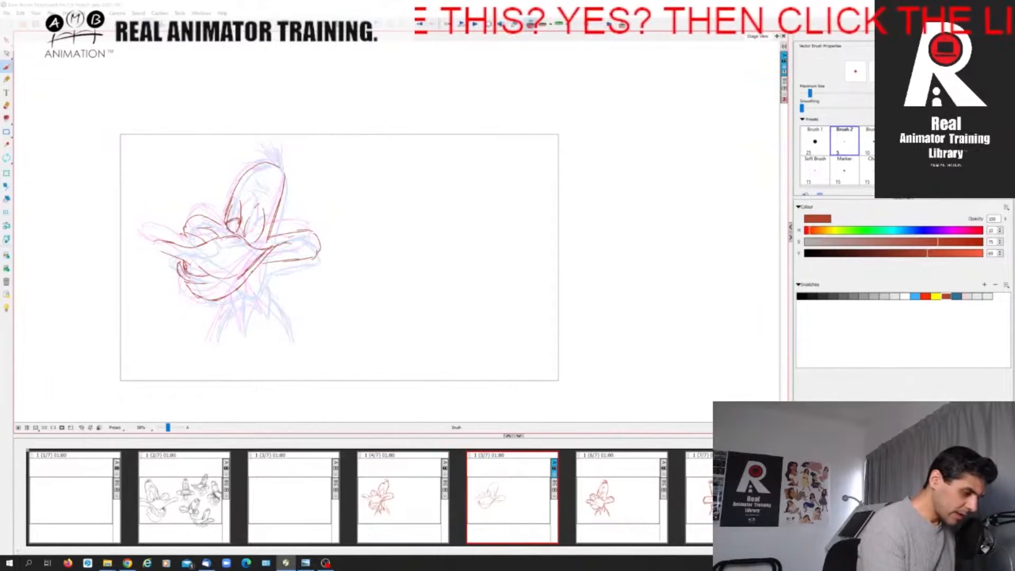
{"action": "mouse_move", "coordinate": [244, 228]}
{"action": "left_mouse_down"}
{"action": "mouse_move", "coordinate": [253, 223]}
{"action": "mouse_move", "coordinate": [262, 234]}
{"action": "mouse_move", "coordinate": [251, 240]}
{"action": "mouse_move", "coordinate": [259, 240]}
{"action": "mouse_move", "coordinate": [236, 229]}
{"action": "left_mouse_up"}
{"action": "key", "text": "Left"}
{"action": "key", "text": "Right"}
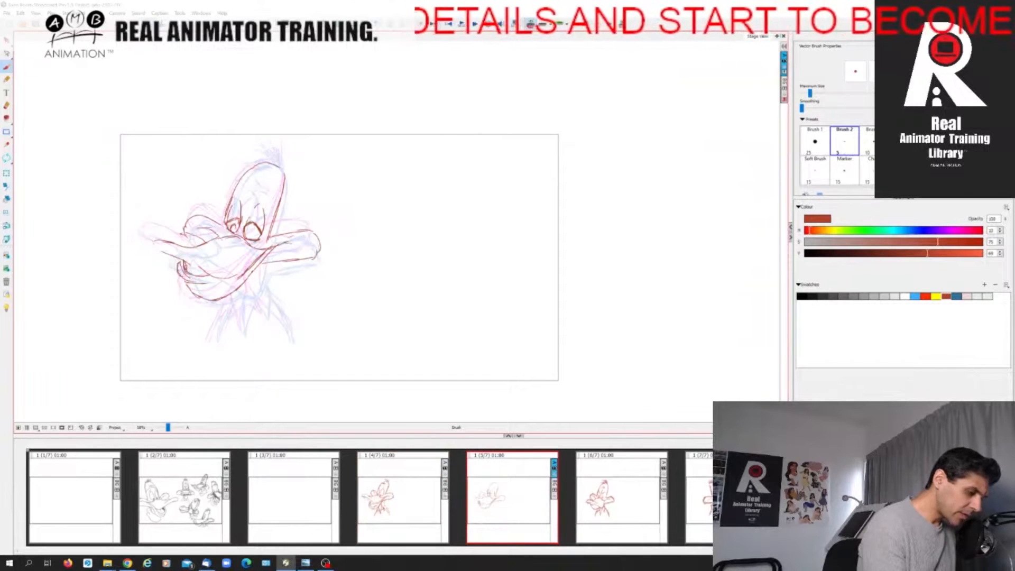
{"action": "left_click_drag", "start_coordinate": [245, 229], "coordinate": [250, 238]}
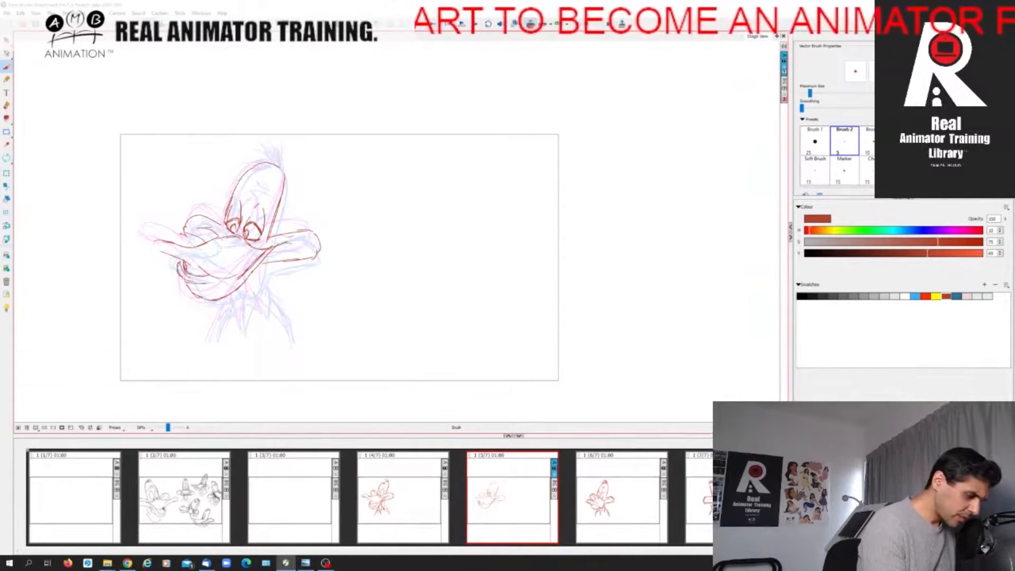
{"action": "key", "text": "Left"}
{"action": "key", "text": "Right"}
Add brow strokes above both eyes of the new in-between, comparing with the first pose.
{"action": "left_click_drag", "start_coordinate": [228, 204], "coordinate": [235, 217]}
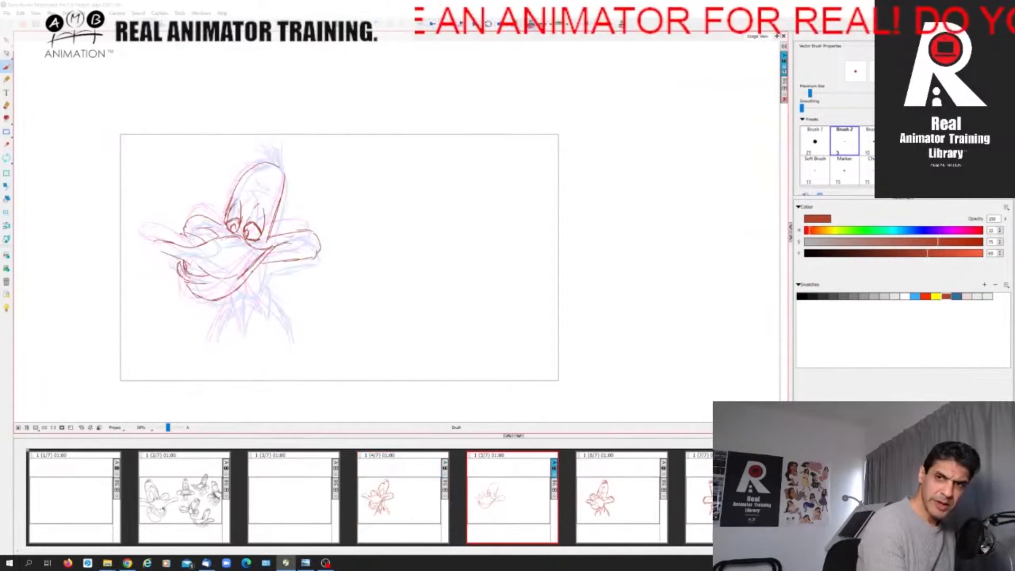
{"action": "key", "text": "Left"}
{"action": "key", "text": "Right"}
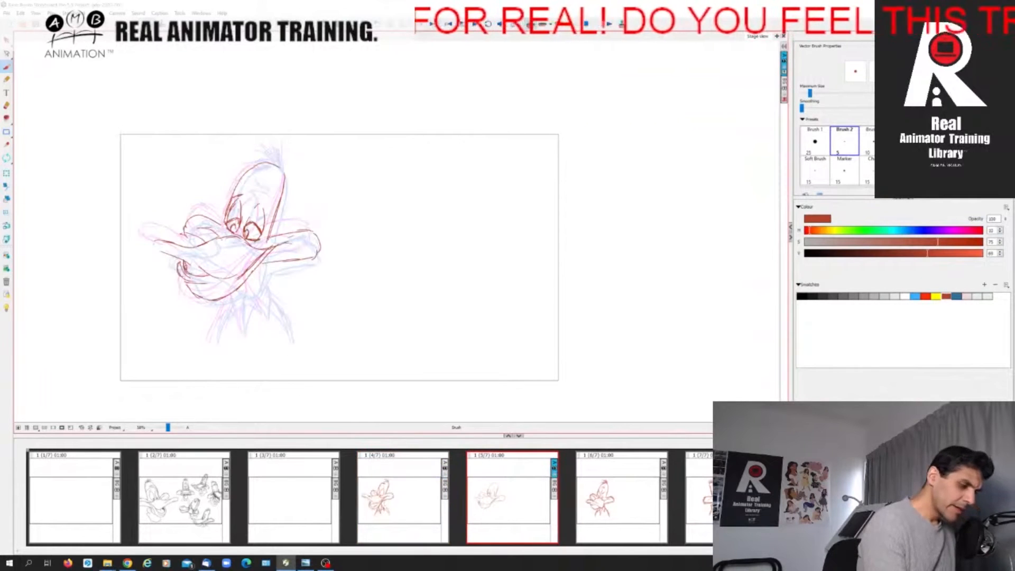
{"action": "left_click_drag", "start_coordinate": [259, 203], "coordinate": [268, 195]}
{"action": "key", "text": "Left"}
{"action": "key", "text": "Right"}
Strengthen the new in-between's forehead contour and add short crease lines near the top of the head.
{"action": "mouse_move", "coordinate": [246, 178]}
{"action": "left_mouse_down"}
{"action": "mouse_move", "coordinate": [267, 183]}
{"action": "mouse_move", "coordinate": [251, 168]}
{"action": "mouse_move", "coordinate": [279, 161]}
{"action": "left_mouse_up"}
{"action": "key", "text": "Left"}
{"action": "key", "text": "Right"}
{"action": "key", "text": "Left"}
{"action": "key", "text": "Right"}
{"action": "key", "text": "Left"}
{"action": "key", "text": "Right"}
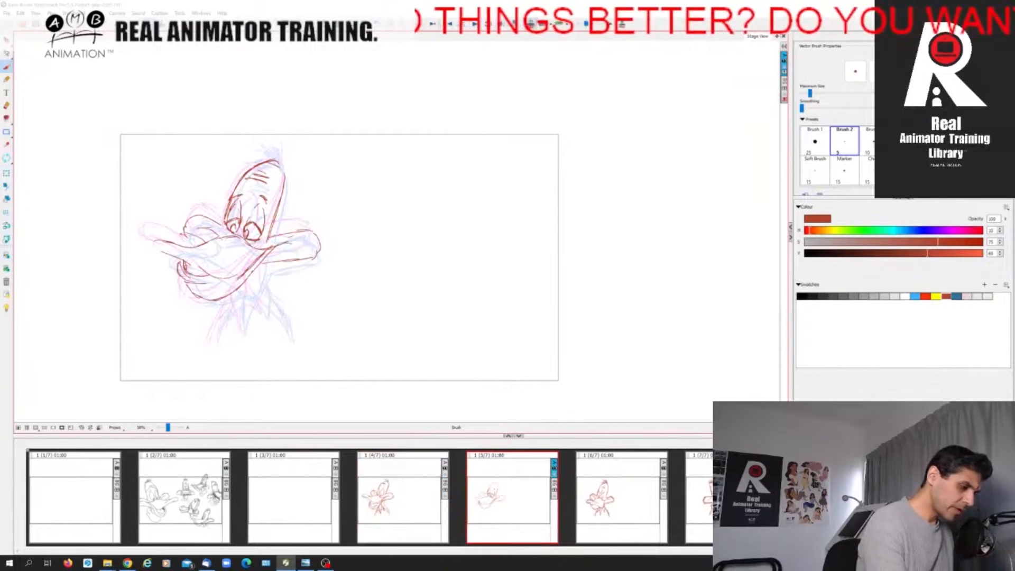
Draw the feather tuft on top and darken the back of the head on the new in-between.
{"action": "mouse_move", "coordinate": [269, 157]}
{"action": "left_mouse_down"}
{"action": "mouse_move", "coordinate": [255, 152]}
{"action": "mouse_move", "coordinate": [275, 142]}
{"action": "left_mouse_up"}
{"action": "mouse_move", "coordinate": [283, 163]}
{"action": "left_mouse_down"}
{"action": "mouse_move", "coordinate": [282, 151]}
{"action": "mouse_move", "coordinate": [268, 238]}
{"action": "left_mouse_up"}
{"action": "key", "text": "Left"}
{"action": "key", "text": "Right"}
{"action": "key", "text": "Left"}
{"action": "key", "text": "Right"}
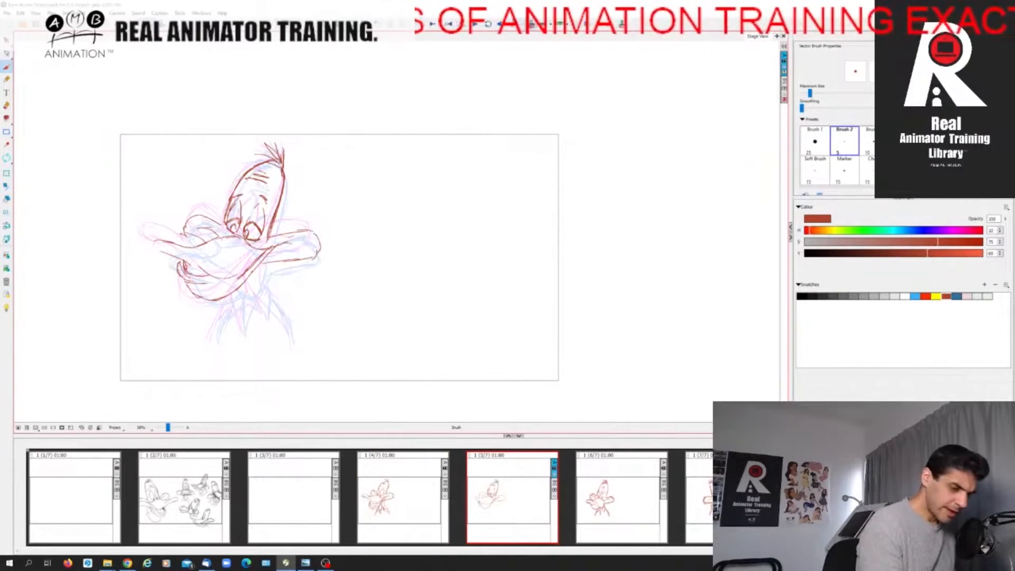
Reinforce the near cheek and far cheek contours on the new in-between, flipping to the first pose to compare.
{"action": "mouse_move", "coordinate": [264, 236]}
{"action": "left_mouse_down"}
{"action": "mouse_move", "coordinate": [319, 227]}
{"action": "mouse_move", "coordinate": [319, 253]}
{"action": "mouse_move", "coordinate": [279, 262]}
{"action": "left_mouse_up"}
{"action": "key", "text": "Left"}
{"action": "key", "text": "Right"}
{"action": "mouse_move", "coordinate": [219, 213]}
{"action": "left_mouse_down"}
{"action": "mouse_move", "coordinate": [193, 217]}
{"action": "mouse_move", "coordinate": [182, 239]}
{"action": "left_mouse_up"}
{"action": "key", "text": "Left"}
{"action": "key", "text": "Right"}
{"action": "key", "text": "Left"}
{"action": "key", "text": "Right"}
Firm up the new in-between's upper bill, from its tip along the mouth line and top edge into the near cheek.
{"action": "mouse_move", "coordinate": [153, 244]}
{"action": "left_mouse_down"}
{"action": "mouse_move", "coordinate": [209, 253]}
{"action": "mouse_move", "coordinate": [169, 250]}
{"action": "mouse_move", "coordinate": [227, 275]}
{"action": "mouse_move", "coordinate": [253, 263]}
{"action": "left_mouse_up"}
{"action": "left_click_drag", "start_coordinate": [224, 279], "coordinate": [245, 270]}
{"action": "key", "text": "Left"}
{"action": "key", "text": "Right"}
{"action": "mouse_move", "coordinate": [187, 247]}
{"action": "left_mouse_down"}
{"action": "mouse_move", "coordinate": [239, 234]}
{"action": "mouse_move", "coordinate": [253, 247]}
{"action": "mouse_move", "coordinate": [295, 243]}
{"action": "left_mouse_up"}
{"action": "key", "text": "Left"}
{"action": "key", "text": "Right"}
{"action": "key", "text": "Left"}
{"action": "key", "text": "Right"}
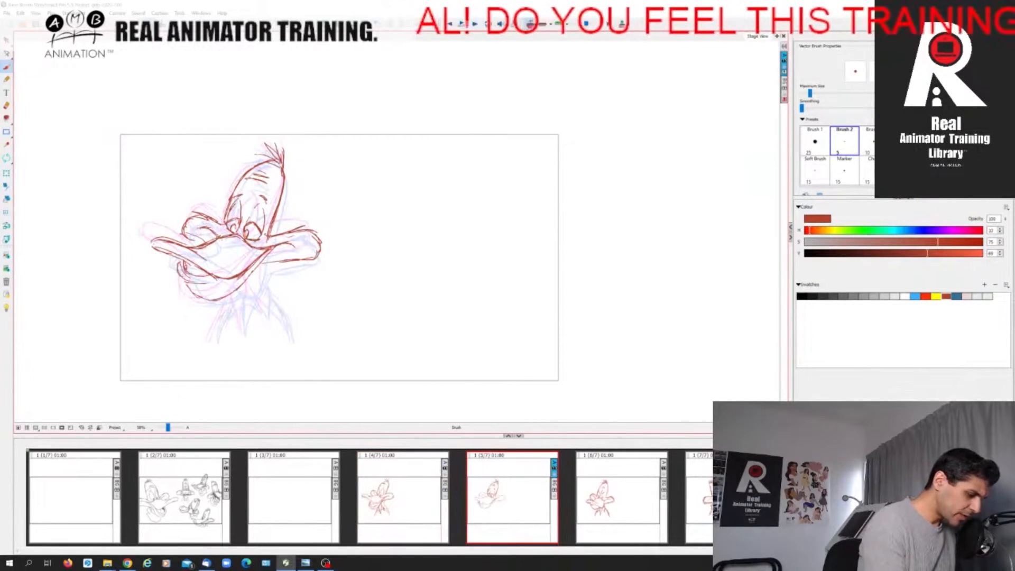
Darken the new in-between's lower bill and its inner lip, checking it against the first pose.
{"action": "mouse_move", "coordinate": [187, 273]}
{"action": "left_mouse_down"}
{"action": "mouse_move", "coordinate": [207, 278]}
{"action": "mouse_move", "coordinate": [193, 269]}
{"action": "mouse_move", "coordinate": [214, 300]}
{"action": "mouse_move", "coordinate": [259, 264]}
{"action": "left_mouse_up"}
{"action": "key", "text": "Left"}
{"action": "key", "text": "Right"}
{"action": "key", "text": "Left"}
{"action": "key", "text": "Right"}
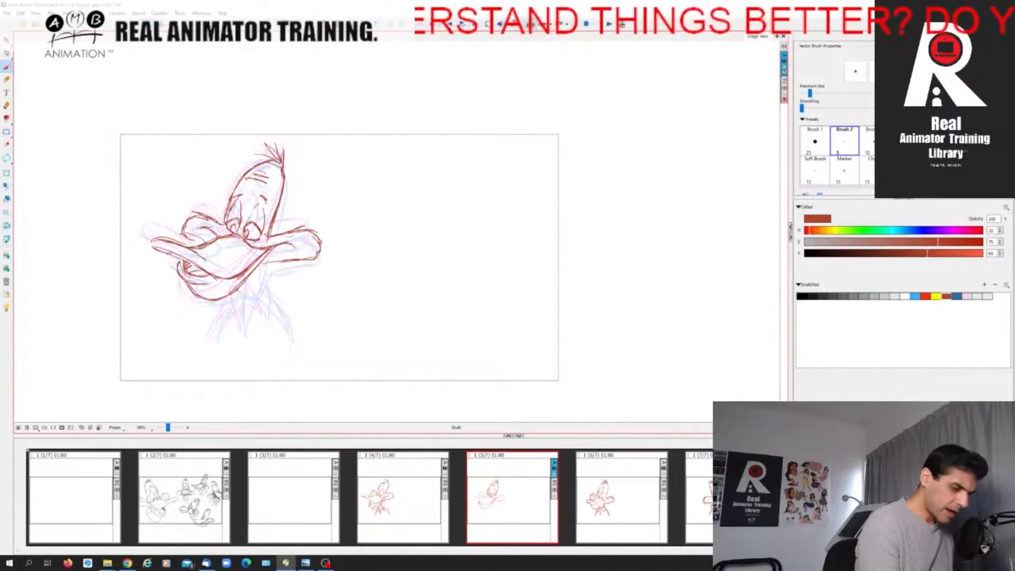
Draw the back neck line below the near cheek on the first in-between, comparing it with the neighbouring poses.
{"action": "key", "text": "Left"}
{"action": "key", "text": "Right"}
{"action": "left_click_drag", "start_coordinate": [253, 258], "coordinate": [257, 294]}
{"action": "left_click_drag", "start_coordinate": [256, 270], "coordinate": [257, 282]}
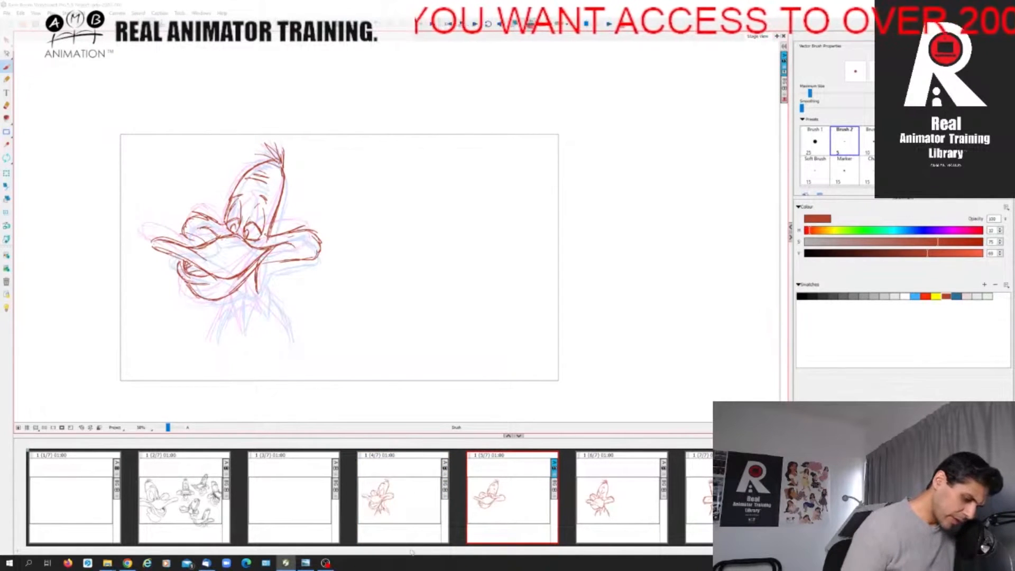
{"action": "left_click", "coordinate": [613, 518]}
{"action": "left_click", "coordinate": [505, 518]}
{"action": "left_click", "coordinate": [404, 518]}
{"action": "left_click", "coordinate": [505, 519]}
Draw the pointed neck feathers and both outer neck lines on the first in-between, flipping to the neighbouring pose to compare.
{"action": "left_click_drag", "start_coordinate": [240, 285], "coordinate": [237, 297]}
{"action": "left_click_drag", "start_coordinate": [243, 285], "coordinate": [243, 332]}
{"action": "key", "text": "Left"}
{"action": "key", "text": "Right"}
{"action": "mouse_move", "coordinate": [251, 298]}
{"action": "left_mouse_down"}
{"action": "mouse_move", "coordinate": [243, 331]}
{"action": "mouse_move", "coordinate": [246, 319]}
{"action": "mouse_move", "coordinate": [223, 320]}
{"action": "mouse_move", "coordinate": [236, 306]}
{"action": "mouse_move", "coordinate": [266, 312]}
{"action": "mouse_move", "coordinate": [252, 304]}
{"action": "left_mouse_up"}
{"action": "key", "text": "Left"}
{"action": "key", "text": "Right"}
{"action": "key", "text": "Left"}
{"action": "key", "text": "Right"}
{"action": "key", "text": "Right"}
{"action": "left_click_drag", "start_coordinate": [265, 297], "coordinate": [293, 347]}
{"action": "left_click_drag", "start_coordinate": [227, 306], "coordinate": [217, 332]}
Flip through the duck panels in sequence to check the flow of the head turn.
{"action": "left_click", "coordinate": [397, 509]}
{"action": "left_click", "coordinate": [523, 508]}
{"action": "left_click", "coordinate": [645, 503]}
{"action": "left_click", "coordinate": [412, 509]}
{"action": "left_click", "coordinate": [518, 509]}
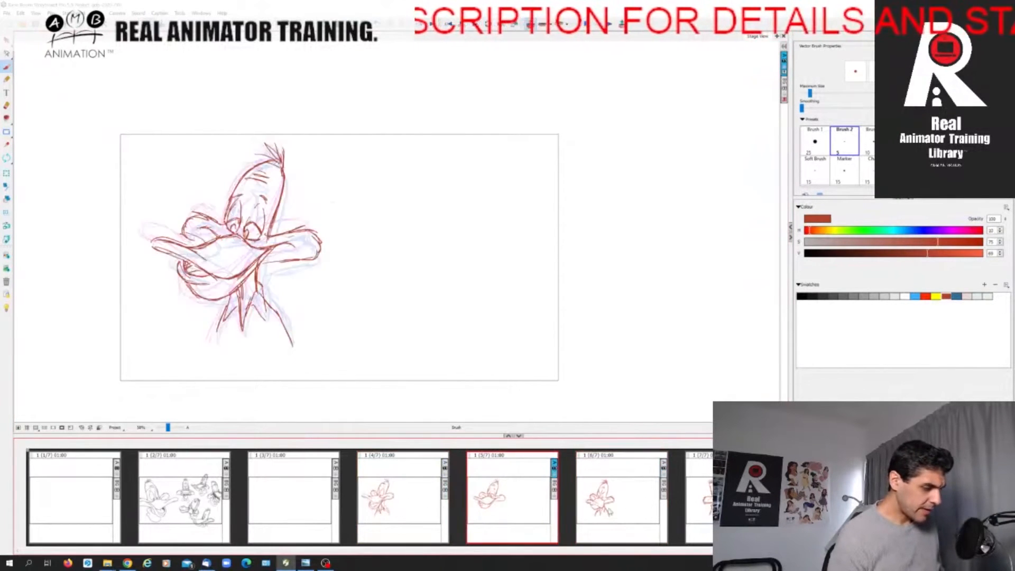
{"action": "left_click", "coordinate": [627, 508]}
{"action": "left_click", "coordinate": [703, 506]}
{"action": "left_click", "coordinate": [653, 507]}
{"action": "left_click", "coordinate": [701, 506]}
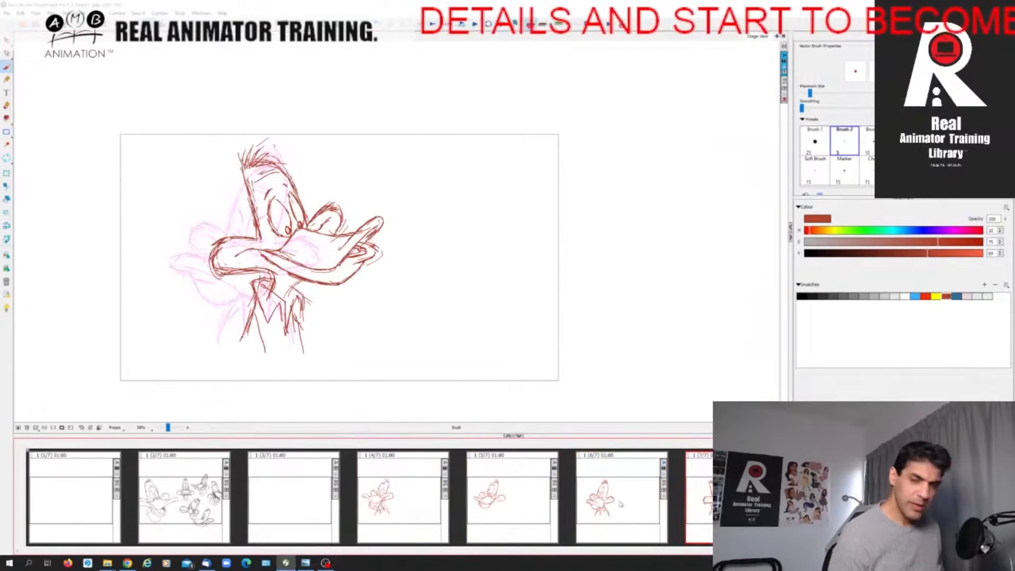
{"action": "left_click", "coordinate": [407, 514]}
{"action": "left_click", "coordinate": [518, 508]}
{"action": "left_click", "coordinate": [629, 509]}
{"action": "left_click", "coordinate": [706, 499]}
{"action": "left_click", "coordinate": [633, 512]}
{"action": "left_click", "coordinate": [690, 512]}
{"action": "left_click", "coordinate": [633, 513]}
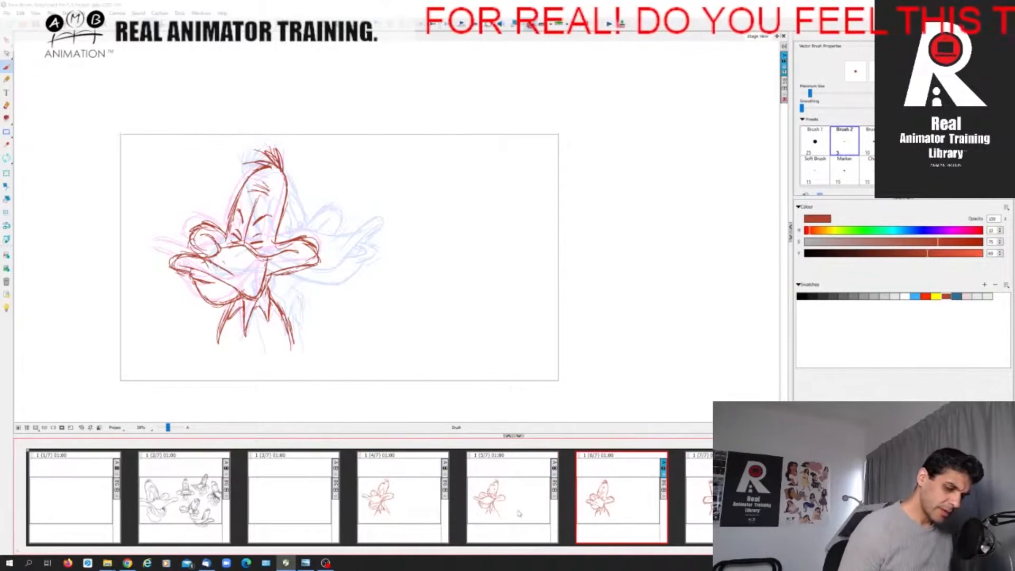
Add an empty panel after the blinking middle drawing, review the earlier poses and return to the new panel.
{"action": "key", "text": "p"}
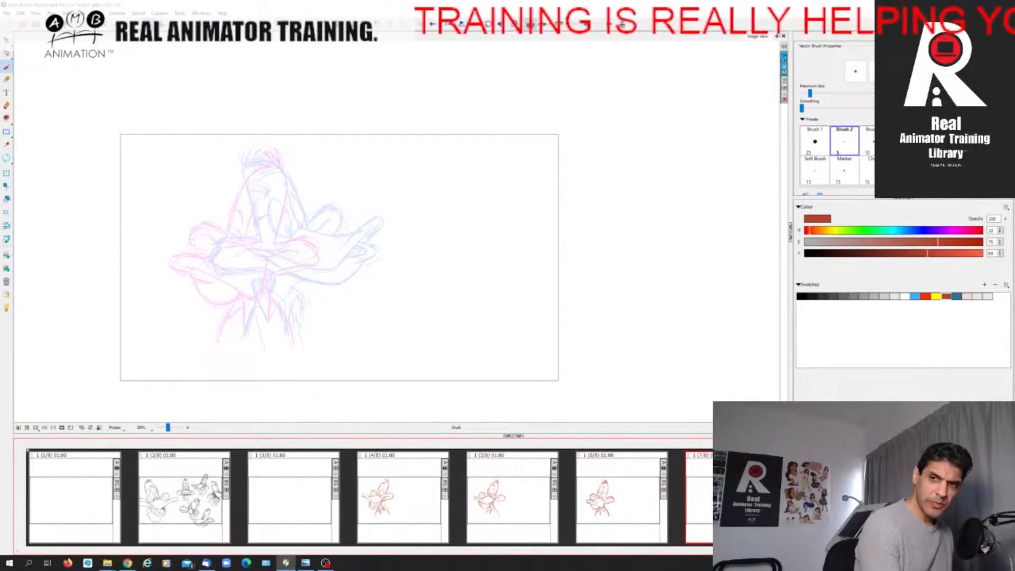
{"action": "left_click", "coordinate": [406, 525]}
{"action": "left_click", "coordinate": [624, 523]}
{"action": "left_click", "coordinate": [517, 519]}
{"action": "left_click", "coordinate": [432, 526]}
{"action": "left_click", "coordinate": [504, 527]}
{"action": "left_click", "coordinate": [722, 524]}
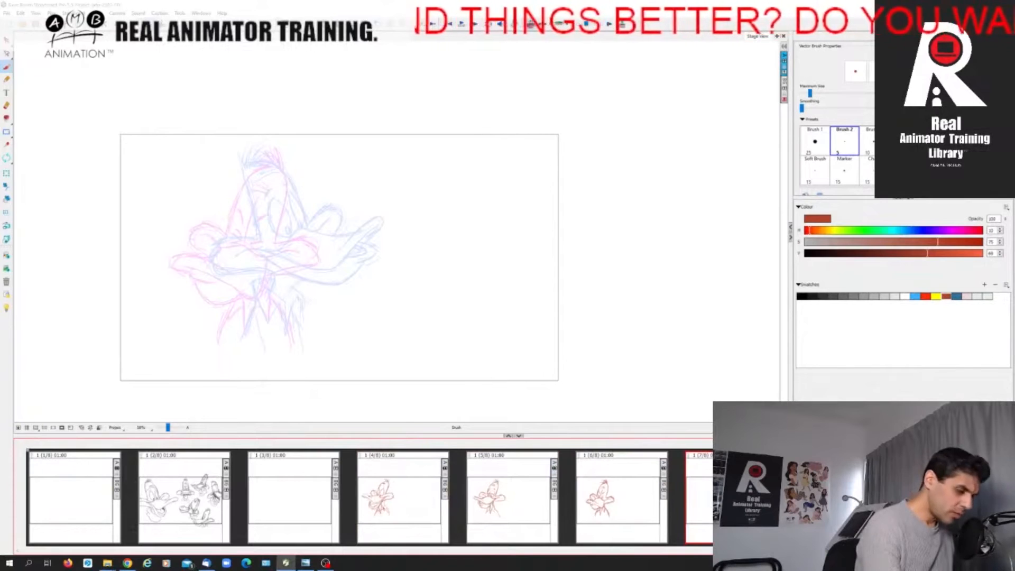
Rough in the sides and top of the head, the chin curve and both eye ovals on the new in-between.
{"action": "left_click_drag", "start_coordinate": [240, 194], "coordinate": [244, 238]}
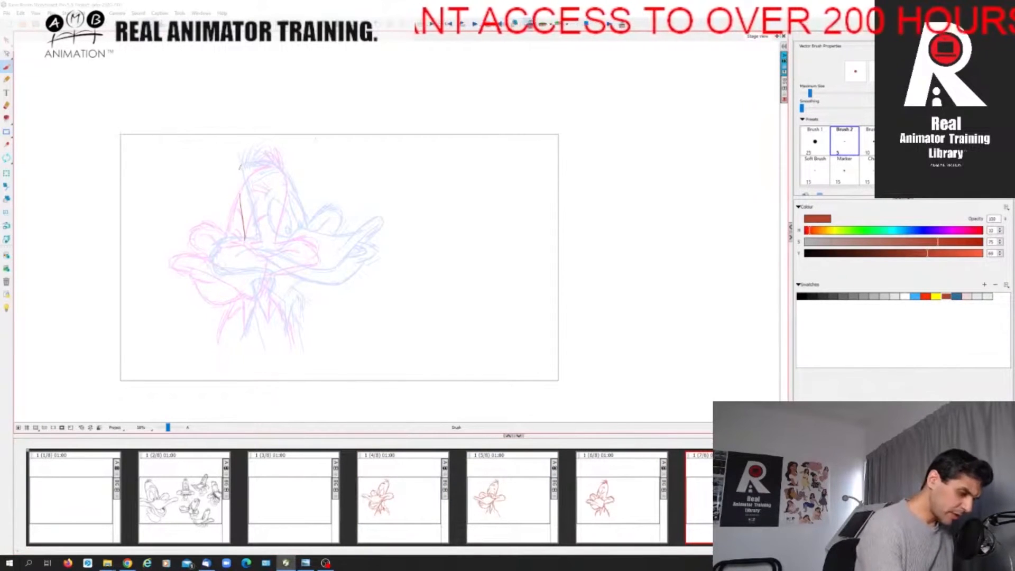
{"action": "mouse_move", "coordinate": [242, 169]}
{"action": "left_mouse_down"}
{"action": "mouse_move", "coordinate": [257, 167]}
{"action": "mouse_move", "coordinate": [286, 200]}
{"action": "mouse_move", "coordinate": [293, 233]}
{"action": "mouse_move", "coordinate": [253, 259]}
{"action": "mouse_move", "coordinate": [292, 270]}
{"action": "mouse_move", "coordinate": [297, 255]}
{"action": "left_mouse_up"}
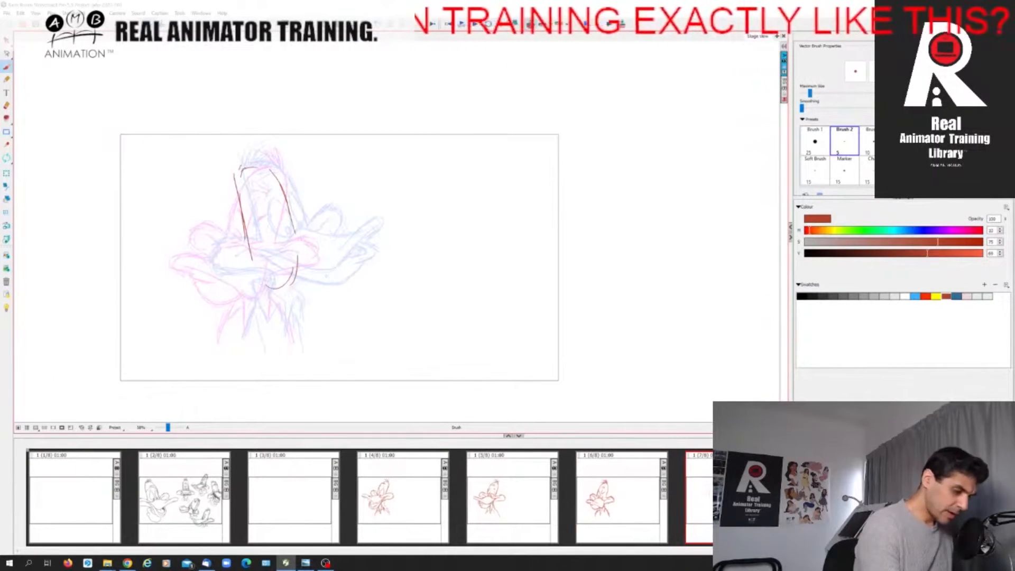
{"action": "left_click_drag", "start_coordinate": [268, 200], "coordinate": [275, 236]}
{"action": "mouse_move", "coordinate": [259, 216]}
{"action": "left_mouse_down"}
{"action": "mouse_move", "coordinate": [257, 240]}
{"action": "mouse_move", "coordinate": [269, 249]}
{"action": "left_mouse_up"}
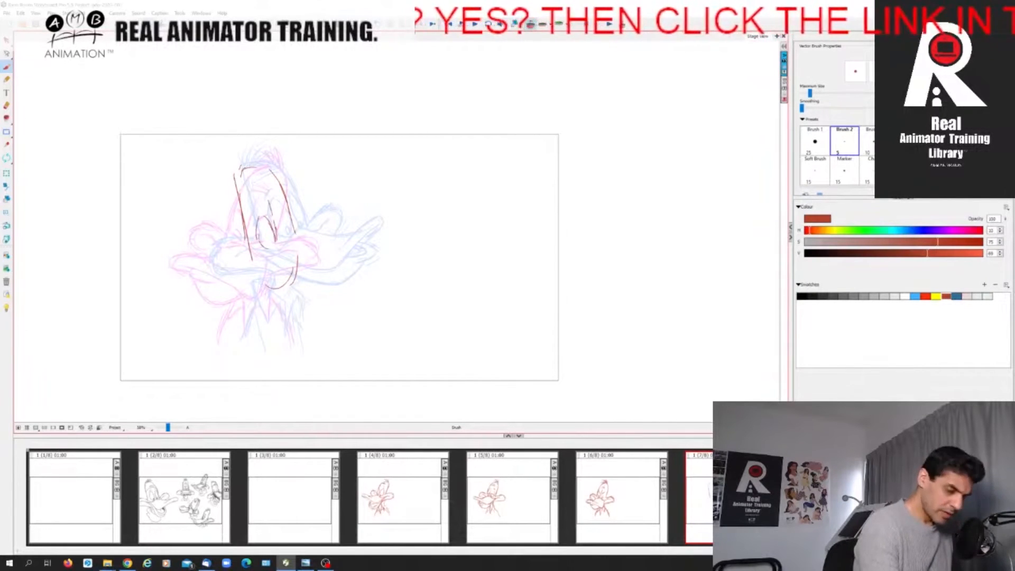
{"action": "mouse_move", "coordinate": [278, 209]}
{"action": "left_mouse_down"}
{"action": "mouse_move", "coordinate": [288, 220]}
{"action": "mouse_move", "coordinate": [277, 243]}
{"action": "left_mouse_up"}
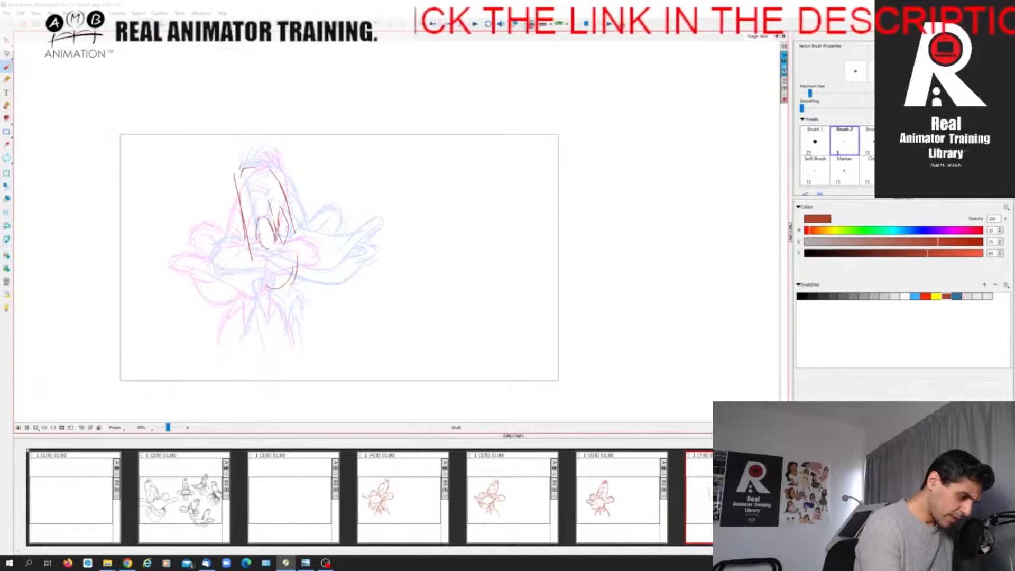
{"action": "key", "text": "Left"}
{"action": "key", "text": "Right"}
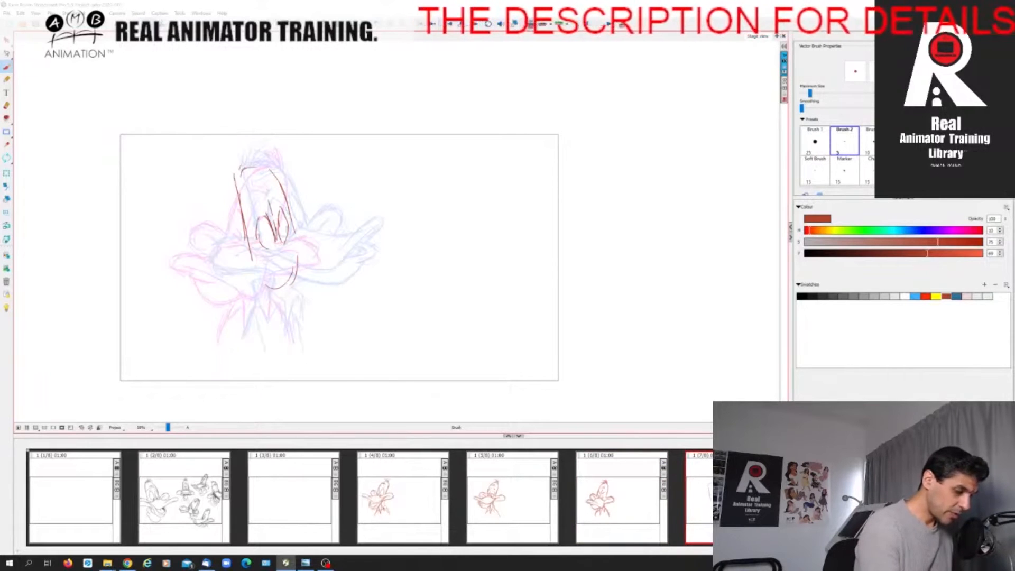
Rough in the upper bill pointing to the right and the face's centre line, checking against the blinking pose.
{"action": "mouse_move", "coordinate": [268, 257]}
{"action": "left_mouse_down"}
{"action": "mouse_move", "coordinate": [340, 246]}
{"action": "mouse_move", "coordinate": [354, 252]}
{"action": "mouse_move", "coordinate": [327, 261]}
{"action": "left_mouse_up"}
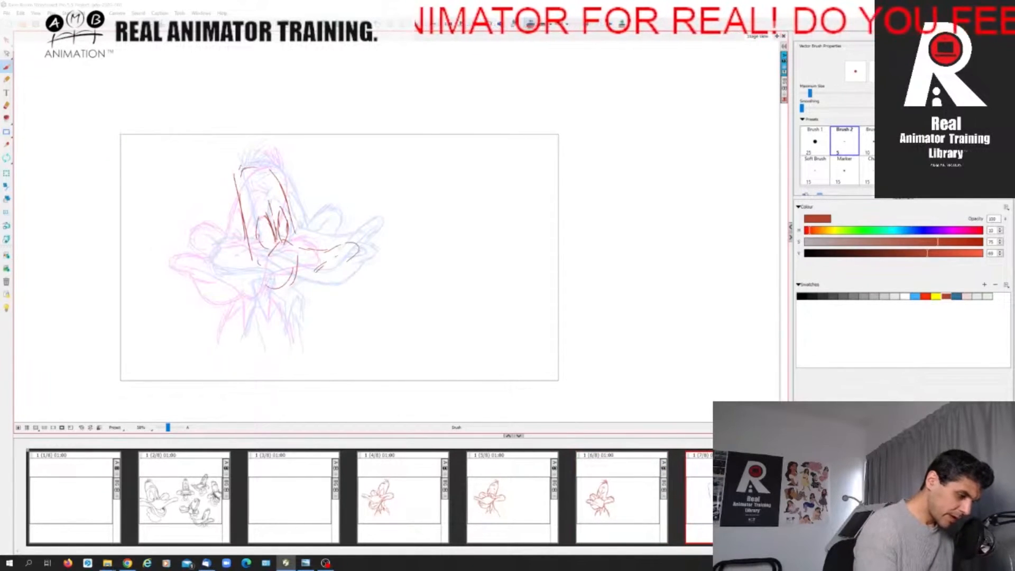
{"action": "left_click_drag", "start_coordinate": [258, 260], "coordinate": [291, 288]}
{"action": "mouse_move", "coordinate": [260, 168]}
{"action": "left_mouse_down"}
{"action": "mouse_move", "coordinate": [292, 292]}
{"action": "mouse_move", "coordinate": [354, 251]}
{"action": "left_mouse_up"}
{"action": "key", "text": "Left"}
{"action": "key", "text": "Right"}
{"action": "key", "text": "Left"}
{"action": "key", "text": "Right"}
{"action": "key", "text": "Left"}
{"action": "key", "text": "Right"}
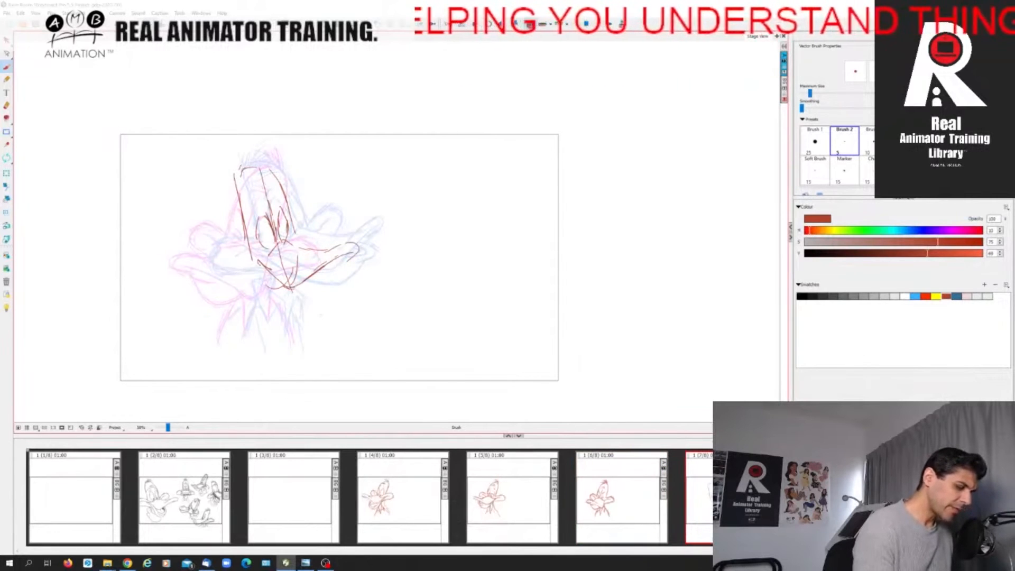
Erase the stretch of the centre line crossing the upper bill and switch back to the brush.
{"action": "key", "text": "alt+e"}
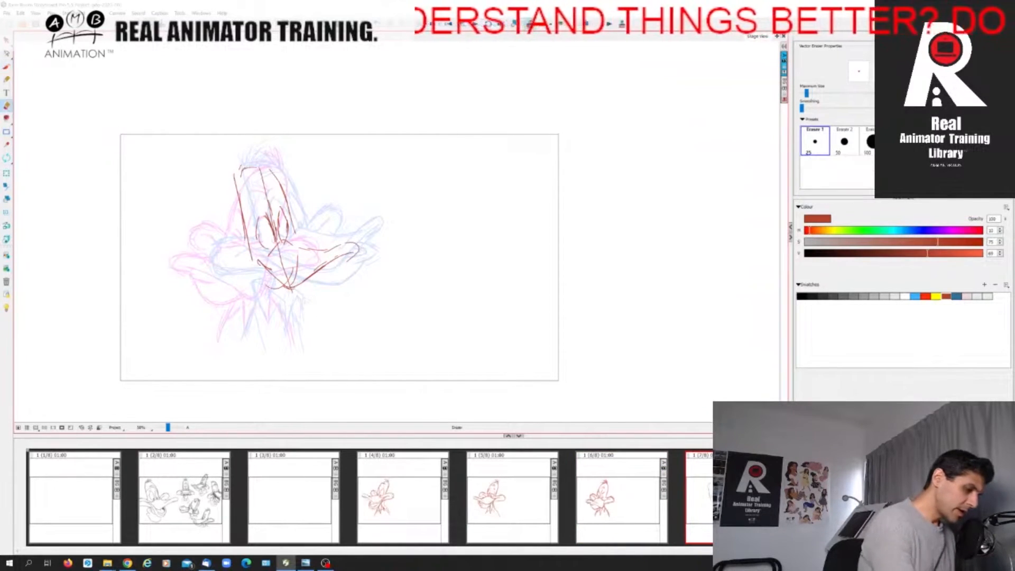
{"action": "left_click_drag", "start_coordinate": [279, 252], "coordinate": [286, 275]}
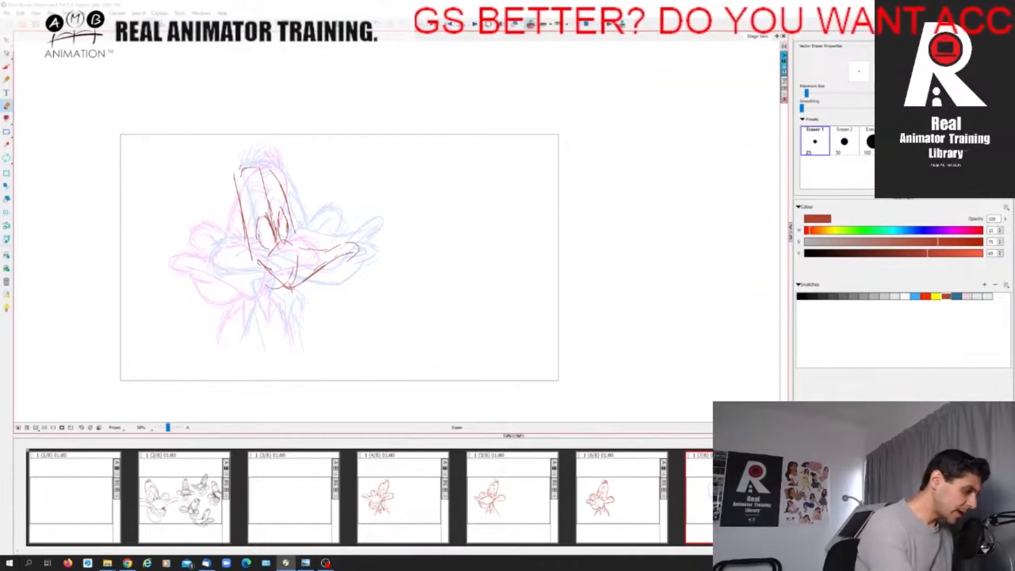
{"action": "key", "text": "alt+b"}
{"action": "key", "text": "Left"}
{"action": "key", "text": "Right"}
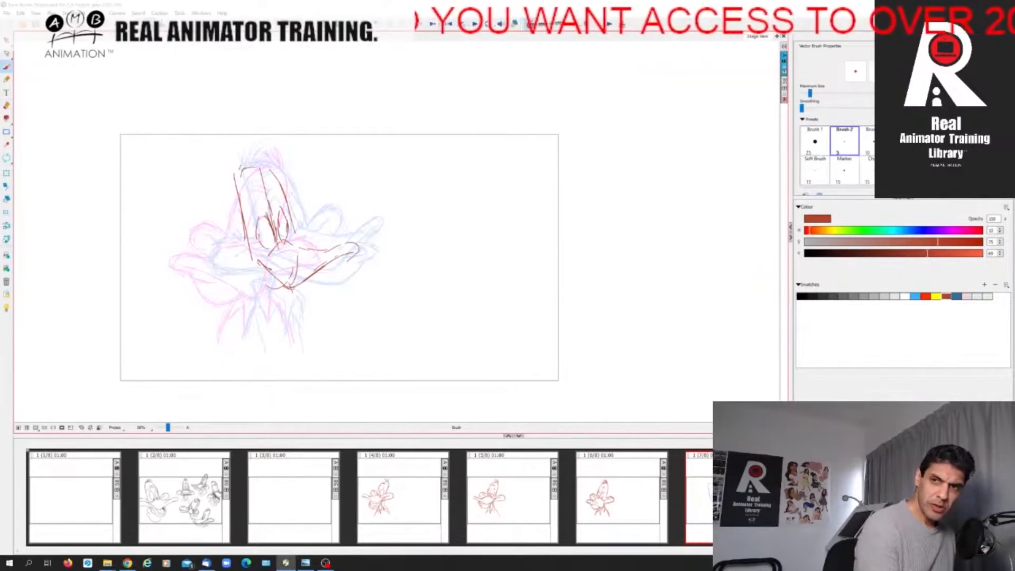
Sketch the near cheek's upper edge on the new in-between and compare it with the blinking pose.
{"action": "mouse_move", "coordinate": [268, 255]}
{"action": "left_mouse_down"}
{"action": "mouse_move", "coordinate": [258, 263]}
{"action": "mouse_move", "coordinate": [215, 244]}
{"action": "left_mouse_up"}
{"action": "key", "text": "Left"}
{"action": "key", "text": "Right"}
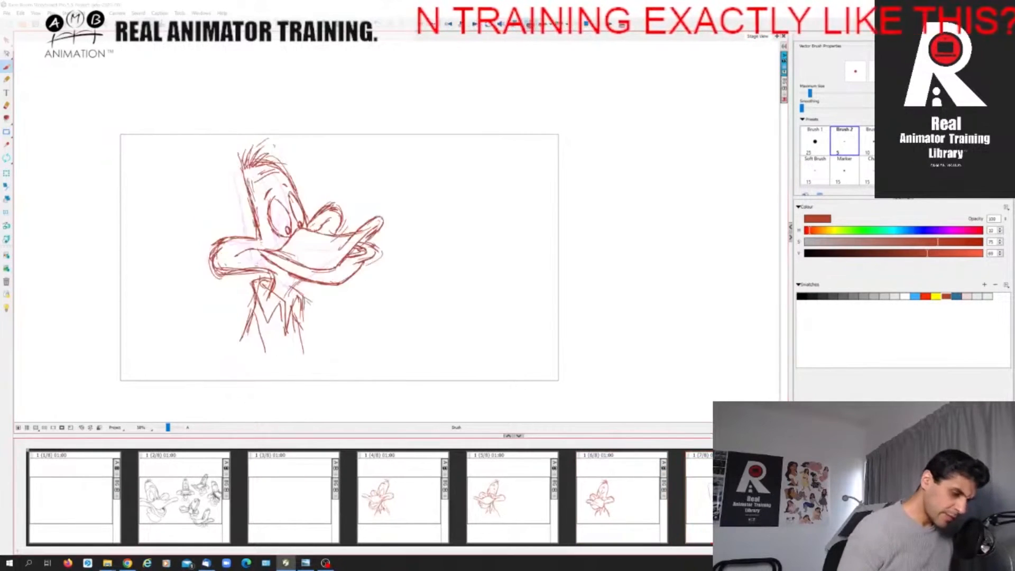
Flip through all the duck poses to check the new in-between's place in the head turn.
{"action": "key", "text": "Left"}
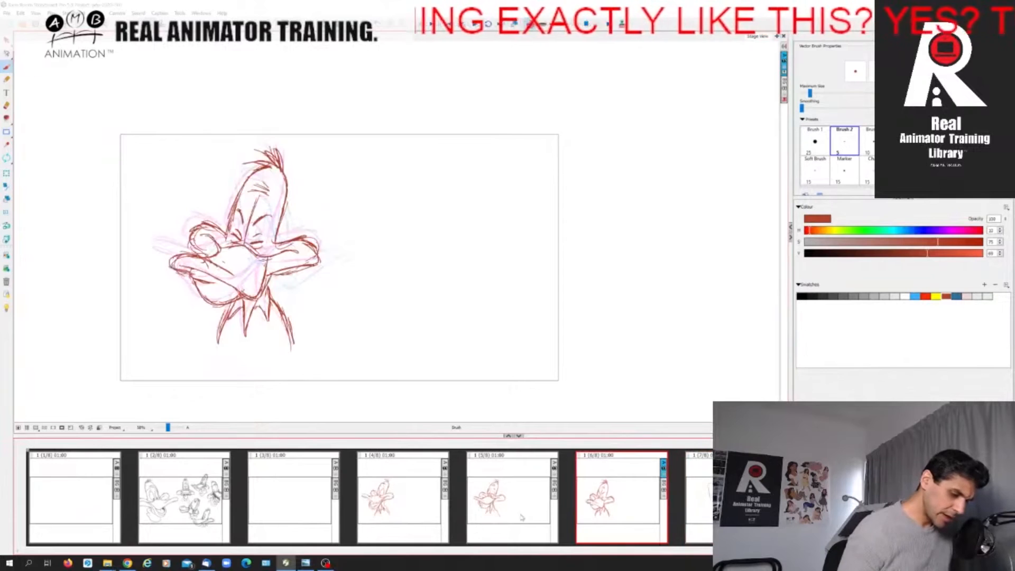
{"action": "key", "text": "Left"}
{"action": "left_click", "coordinate": [593, 512]}
{"action": "left_click", "coordinate": [430, 511]}
{"action": "left_click", "coordinate": [537, 511]}
{"action": "left_click", "coordinate": [637, 511]}
{"action": "left_click", "coordinate": [732, 511]}
{"action": "left_click", "coordinate": [825, 511]}
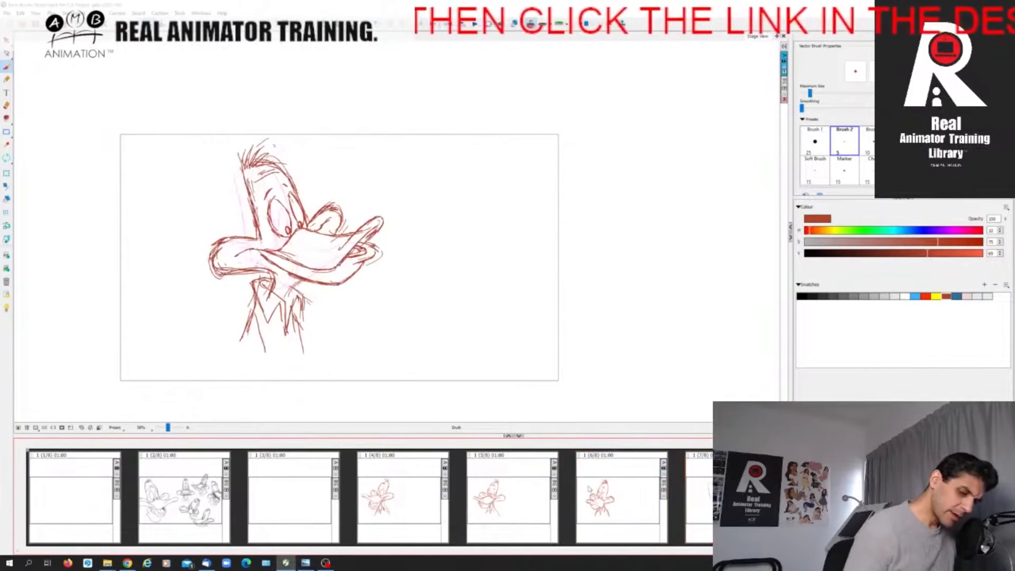
{"action": "key", "text": "Left"}
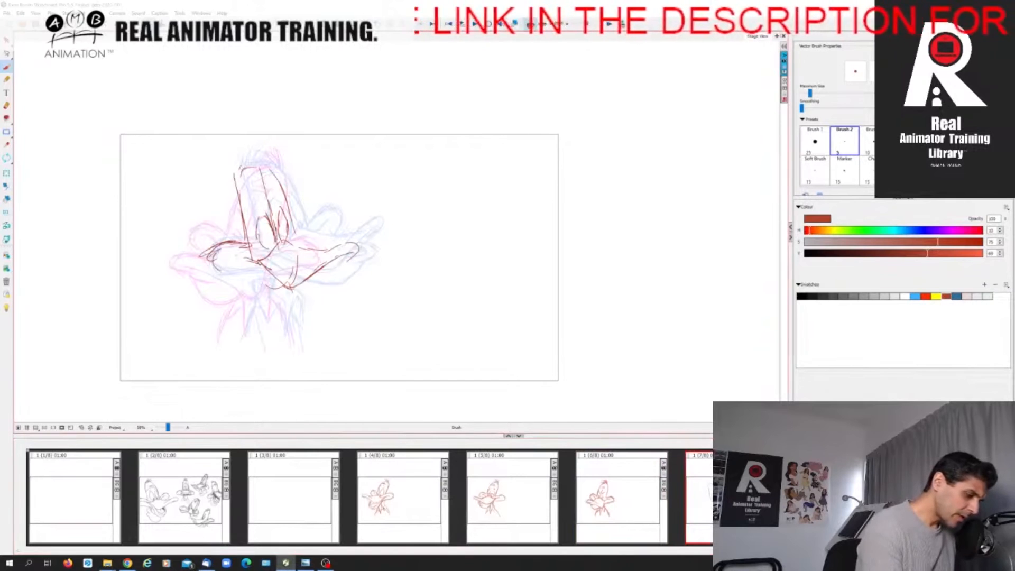
Complete the near cheek with its rounded end and lower edge running into the bill.
{"action": "key", "text": "Left"}
{"action": "key", "text": "Right"}
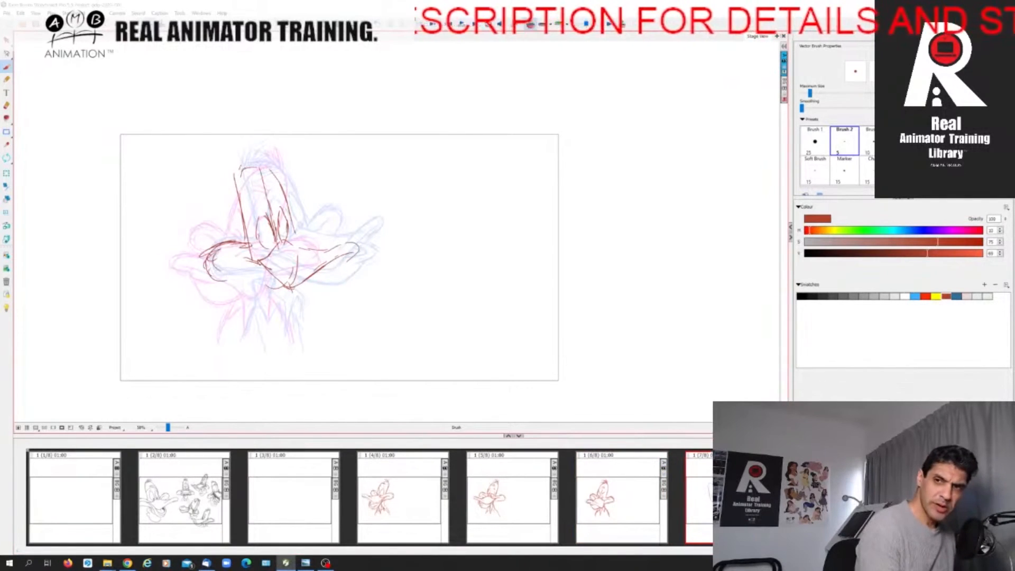
{"action": "left_click_drag", "start_coordinate": [218, 280], "coordinate": [257, 275]}
{"action": "left_click_drag", "start_coordinate": [231, 278], "coordinate": [265, 273]}
{"action": "key", "text": "Left"}
{"action": "key", "text": "Right"}
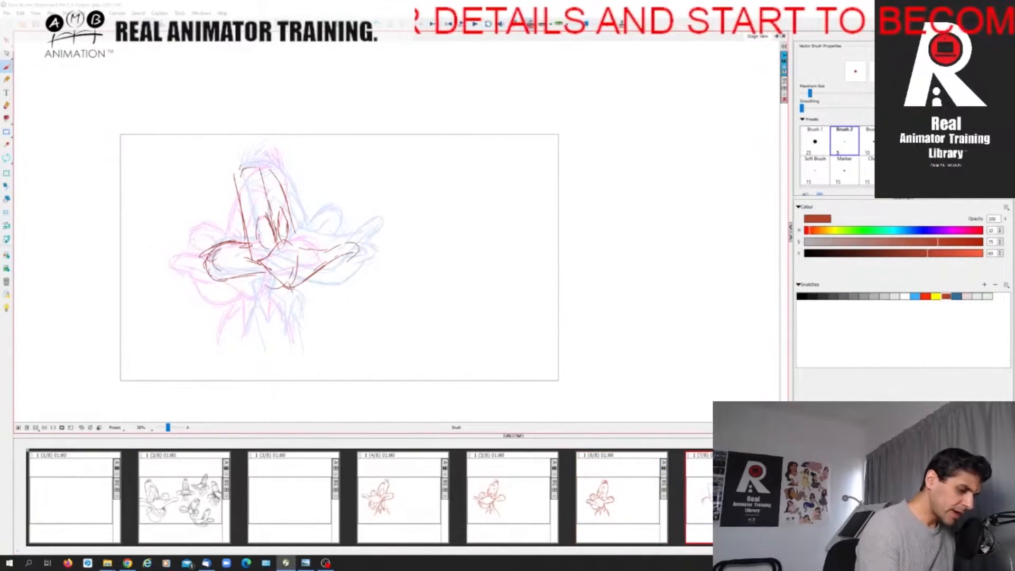
Sketch the small far cheek behind the upper bill, flipping to the blinking pose to compare.
{"action": "left_click_drag", "start_coordinate": [294, 236], "coordinate": [323, 226]}
{"action": "mouse_move", "coordinate": [309, 229]}
{"action": "left_mouse_down"}
{"action": "mouse_move", "coordinate": [330, 231]}
{"action": "mouse_move", "coordinate": [318, 247]}
{"action": "left_mouse_up"}
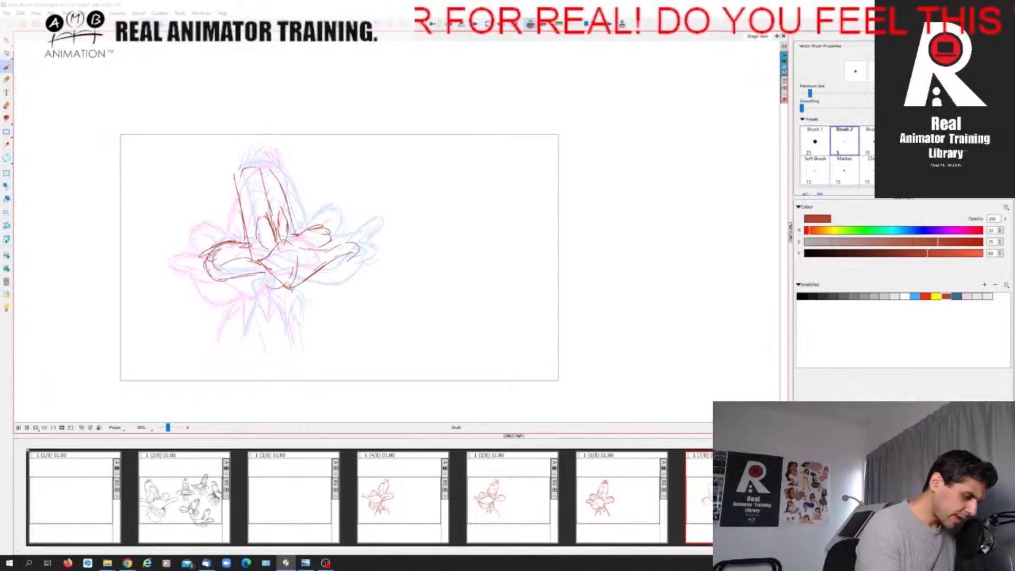
{"action": "key", "text": "Left"}
{"action": "key", "text": "Right"}
{"action": "key", "text": "Left"}
{"action": "key", "text": "Right"}
Sketch the lower bill's curve hanging beneath the upper bill on the new in-between.
{"action": "mouse_move", "coordinate": [252, 266]}
{"action": "left_mouse_down"}
{"action": "mouse_move", "coordinate": [281, 298]}
{"action": "mouse_move", "coordinate": [316, 302]}
{"action": "mouse_move", "coordinate": [328, 285]}
{"action": "left_mouse_up"}
{"action": "key", "text": "Left"}
{"action": "key", "text": "Right"}
{"action": "key", "text": "Left"}
{"action": "key", "text": "Right"}
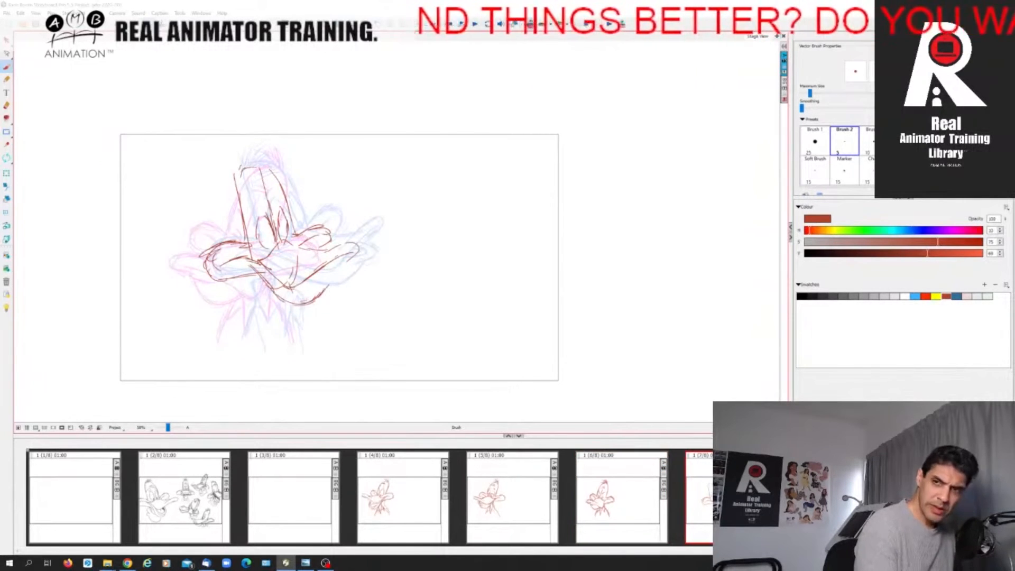
Add the open end of the lower bill and its inner lip below the upper bill's tip.
{"action": "mouse_move", "coordinate": [333, 260]}
{"action": "left_mouse_down"}
{"action": "mouse_move", "coordinate": [346, 270]}
{"action": "mouse_move", "coordinate": [323, 274]}
{"action": "left_mouse_up"}
{"action": "key", "text": "Left"}
{"action": "key", "text": "Right"}
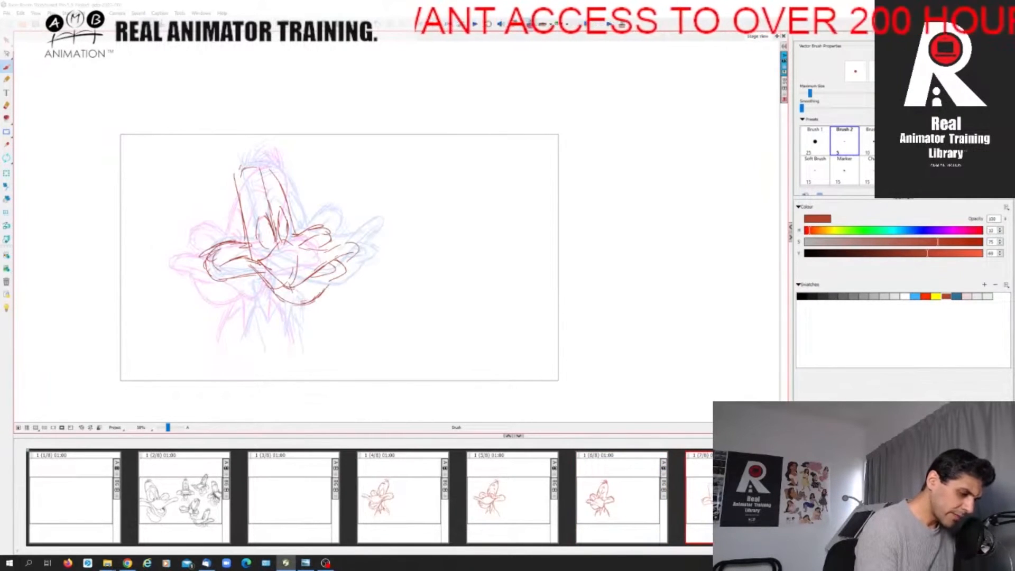
{"action": "mouse_move", "coordinate": [318, 282]}
{"action": "left_mouse_down"}
{"action": "mouse_move", "coordinate": [344, 275]}
{"action": "mouse_move", "coordinate": [351, 255]}
{"action": "mouse_move", "coordinate": [341, 259]}
{"action": "left_mouse_up"}
{"action": "key", "text": "Left"}
{"action": "key", "text": "Right"}
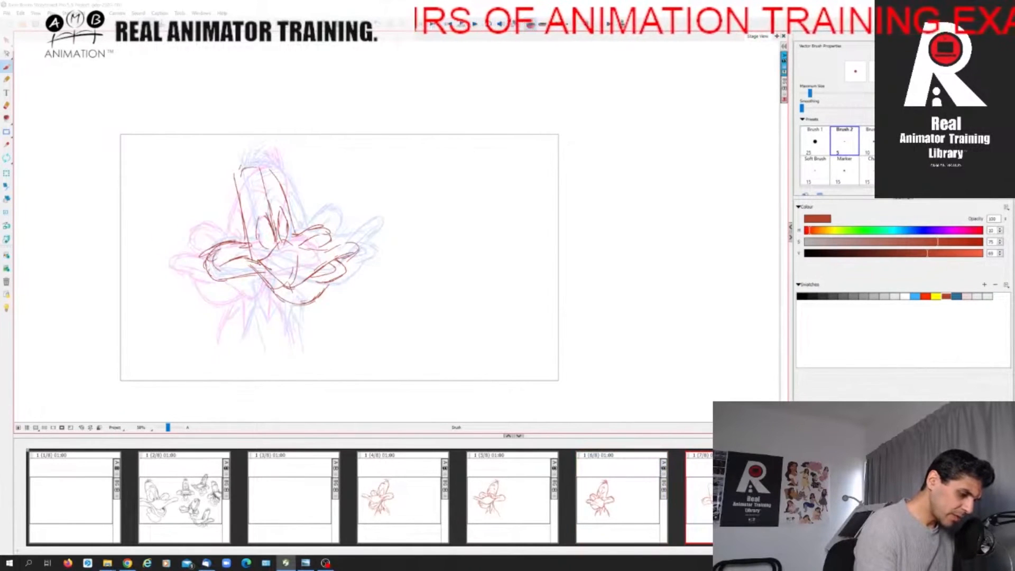
Darken the underside of the lower bill, flipping to the blinking pose to compare.
{"action": "mouse_move", "coordinate": [267, 284]}
{"action": "left_mouse_down"}
{"action": "mouse_move", "coordinate": [287, 302]}
{"action": "mouse_move", "coordinate": [316, 302]}
{"action": "left_mouse_up"}
{"action": "key", "text": "Left"}
{"action": "key", "text": "Right"}
{"action": "key", "text": "Left"}
{"action": "key", "text": "Right"}
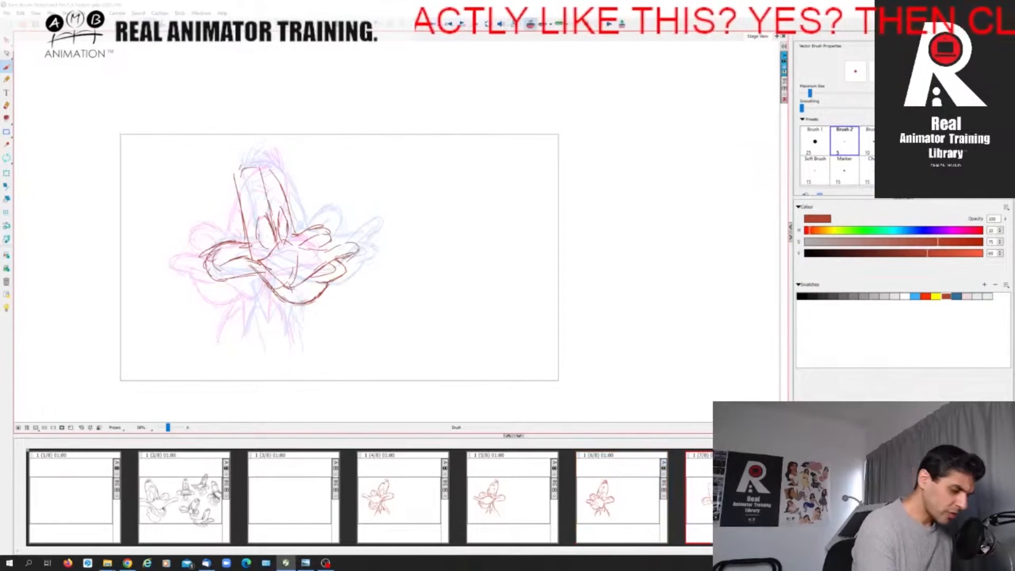
Draw the half-closed eyelids and the pupils in both eyes of the new in-between.
{"action": "mouse_move", "coordinate": [258, 240]}
{"action": "left_mouse_down"}
{"action": "mouse_move", "coordinate": [269, 230]}
{"action": "mouse_move", "coordinate": [270, 243]}
{"action": "left_mouse_up"}
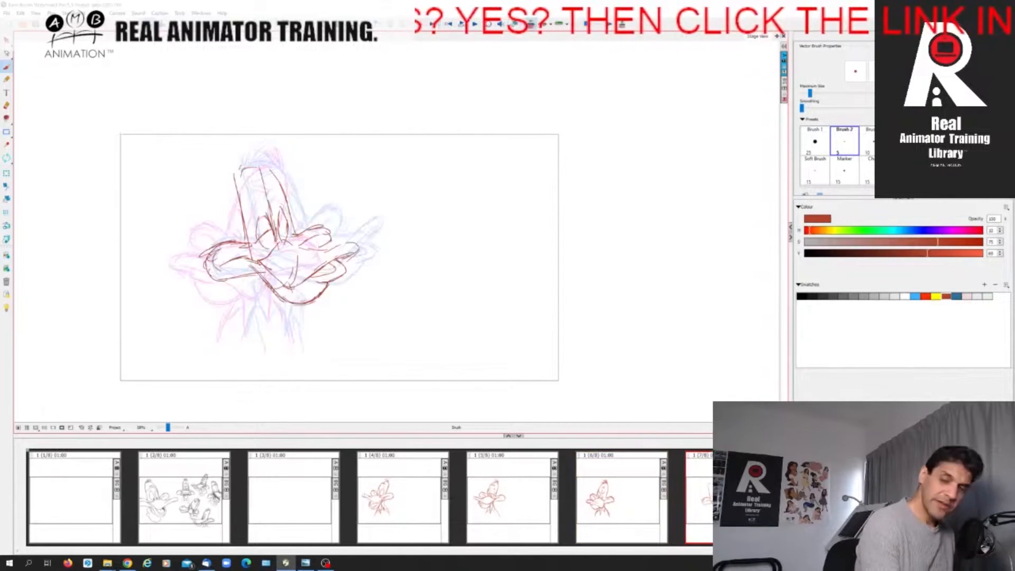
{"action": "left_click_drag", "start_coordinate": [276, 219], "coordinate": [287, 230]}
{"action": "key", "text": "Left"}
{"action": "key", "text": "Right"}
{"action": "mouse_move", "coordinate": [267, 238]}
{"action": "left_mouse_down"}
{"action": "mouse_move", "coordinate": [268, 249]}
{"action": "mouse_move", "coordinate": [285, 241]}
{"action": "left_mouse_up"}
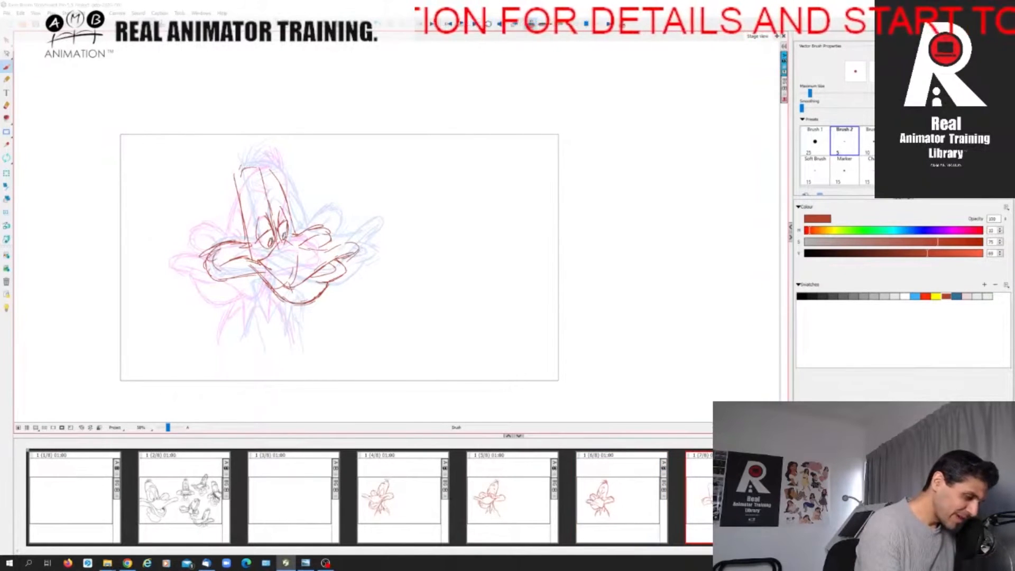
{"action": "key", "text": "Left"}
{"action": "key", "text": "Right"}
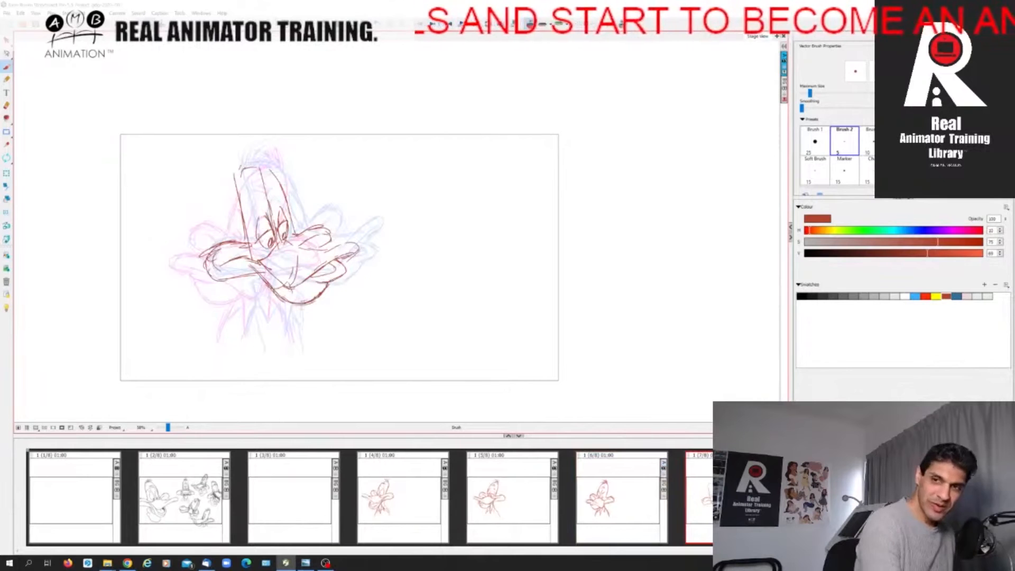
Add the eyebrows and the forehead wrinkles above the eyes on the new in-between.
{"action": "left_click_drag", "start_coordinate": [259, 201], "coordinate": [251, 212]}
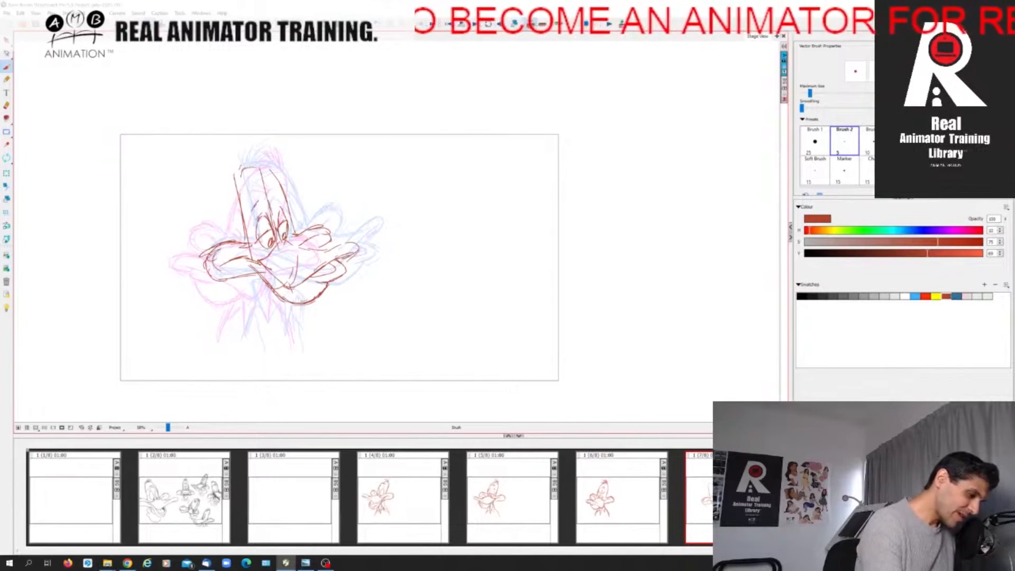
{"action": "key", "text": "Left"}
{"action": "key", "text": "Right"}
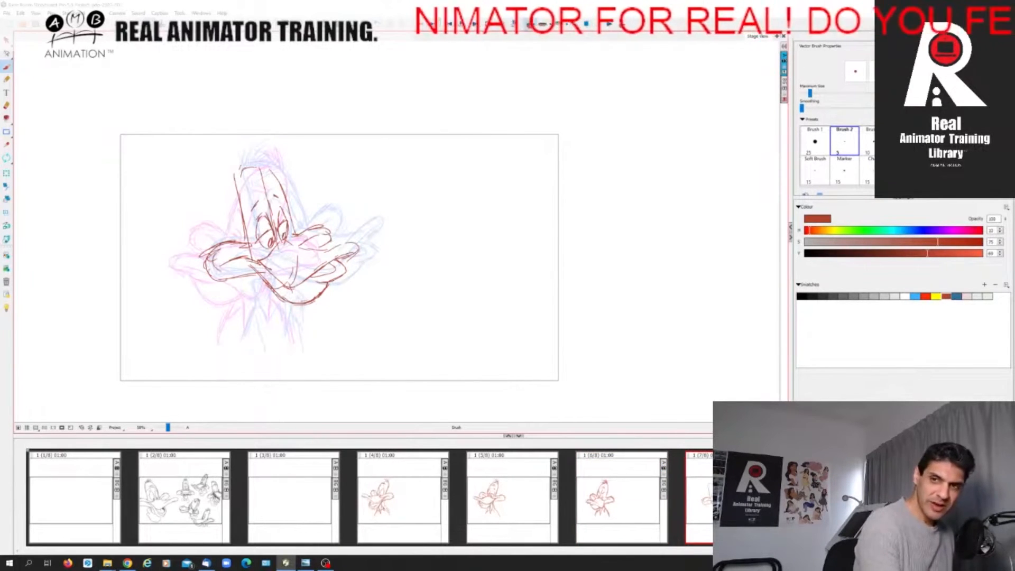
{"action": "left_click_drag", "start_coordinate": [252, 195], "coordinate": [270, 186]}
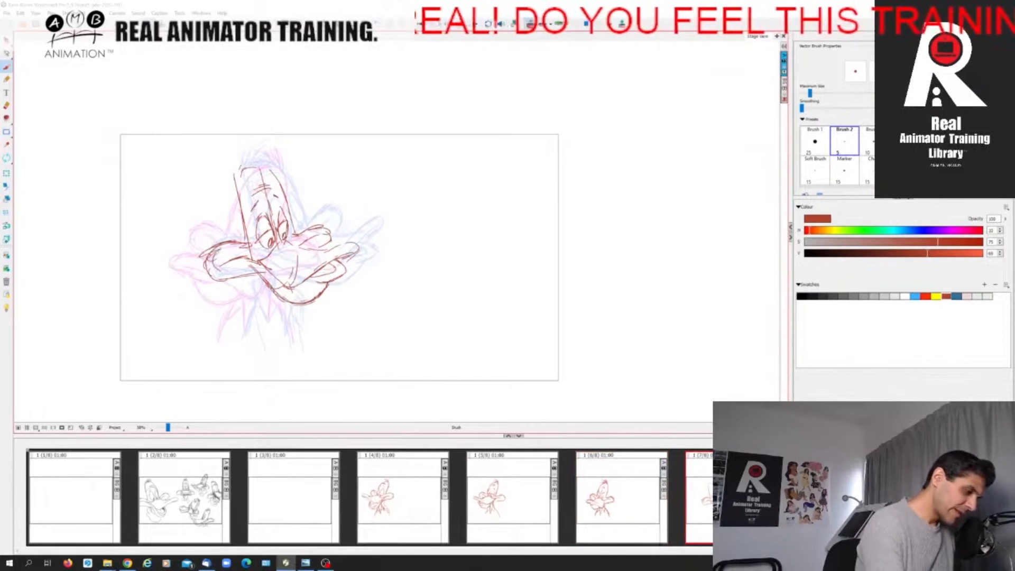
Reinforce the top of the head and its front contour down to the far eye.
{"action": "mouse_move", "coordinate": [236, 180]}
{"action": "left_mouse_down"}
{"action": "mouse_move", "coordinate": [239, 156]}
{"action": "mouse_move", "coordinate": [261, 158]}
{"action": "mouse_move", "coordinate": [279, 177]}
{"action": "left_mouse_up"}
{"action": "key", "text": "Left"}
{"action": "key", "text": "Right"}
{"action": "mouse_move", "coordinate": [262, 171]}
{"action": "left_mouse_down"}
{"action": "mouse_move", "coordinate": [280, 187]}
{"action": "mouse_move", "coordinate": [294, 237]}
{"action": "left_mouse_up"}
{"action": "key", "text": "Left"}
{"action": "key", "text": "Right"}
{"action": "key", "text": "Left"}
{"action": "key", "text": "Right"}
Darken the back of the head down to the near cheek, checking it against the blinking pose.
{"action": "mouse_move", "coordinate": [235, 185]}
{"action": "left_mouse_down"}
{"action": "mouse_move", "coordinate": [249, 241]}
{"action": "mouse_move", "coordinate": [200, 267]}
{"action": "mouse_move", "coordinate": [218, 283]}
{"action": "mouse_move", "coordinate": [259, 272]}
{"action": "left_mouse_up"}
{"action": "key", "text": "Left"}
{"action": "key", "text": "Right"}
{"action": "key", "text": "Left"}
{"action": "key", "text": "Right"}
Reinforce the far cheek and near cheek contours on the new in-between, flipping panels to compare.
{"action": "left_click_drag", "start_coordinate": [293, 236], "coordinate": [322, 224]}
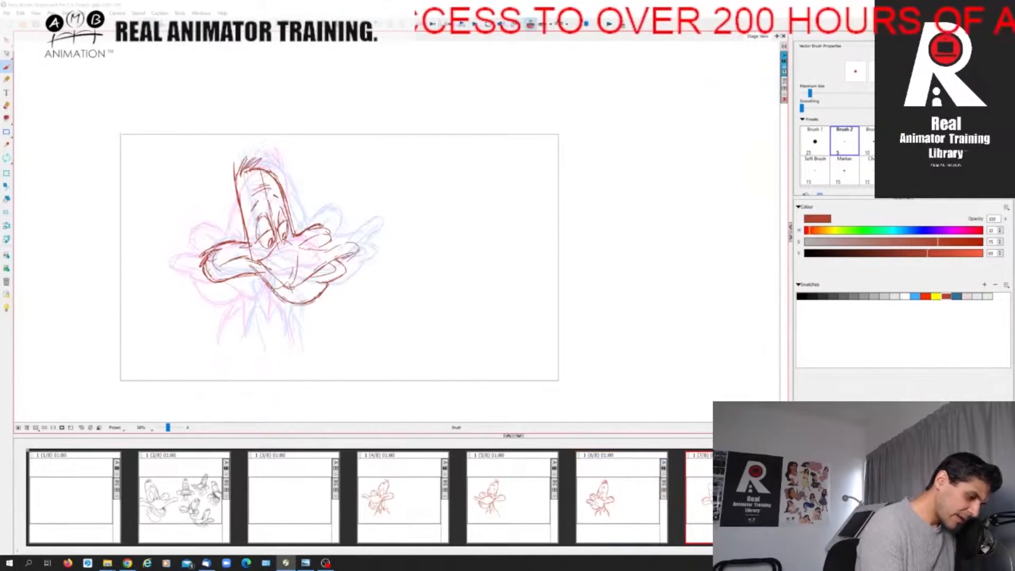
{"action": "left_click_drag", "start_coordinate": [218, 268], "coordinate": [309, 236]}
{"action": "key", "text": "Left"}
{"action": "key", "text": "Right"}
{"action": "key", "text": "Left"}
{"action": "key", "text": "Right"}
Firm up the upper bill's mouth line and tip and the lower bill's lip on the new in-between.
{"action": "mouse_move", "coordinate": [247, 262]}
{"action": "left_mouse_down"}
{"action": "mouse_move", "coordinate": [300, 285]}
{"action": "mouse_move", "coordinate": [356, 243]}
{"action": "mouse_move", "coordinate": [331, 260]}
{"action": "mouse_move", "coordinate": [329, 251]}
{"action": "mouse_move", "coordinate": [326, 283]}
{"action": "left_mouse_up"}
{"action": "key", "text": "Left"}
{"action": "key", "text": "Right"}
{"action": "key", "text": "Left"}
{"action": "key", "text": "Right"}
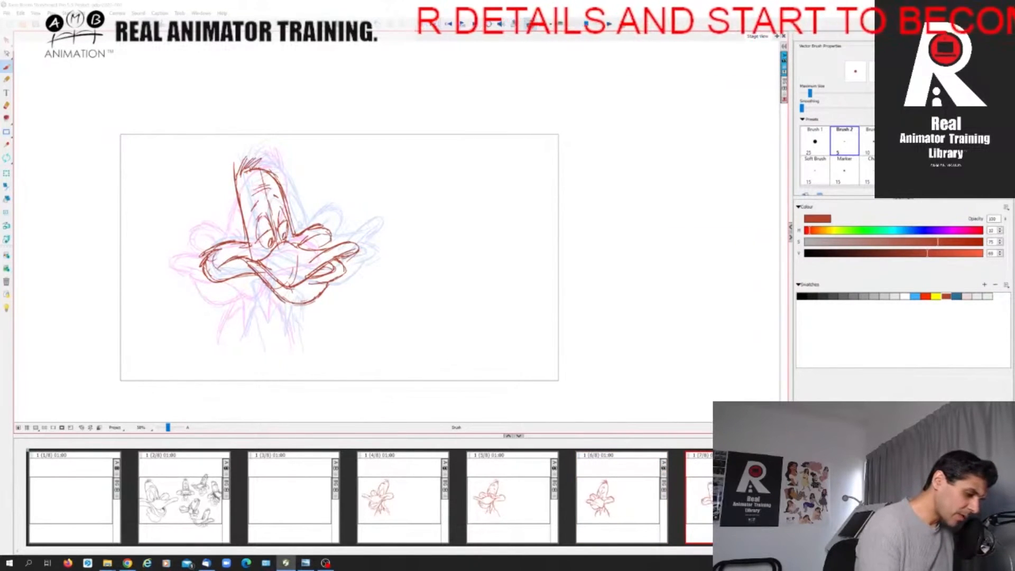
{"action": "key", "text": "Left"}
{"action": "key", "text": "Right"}
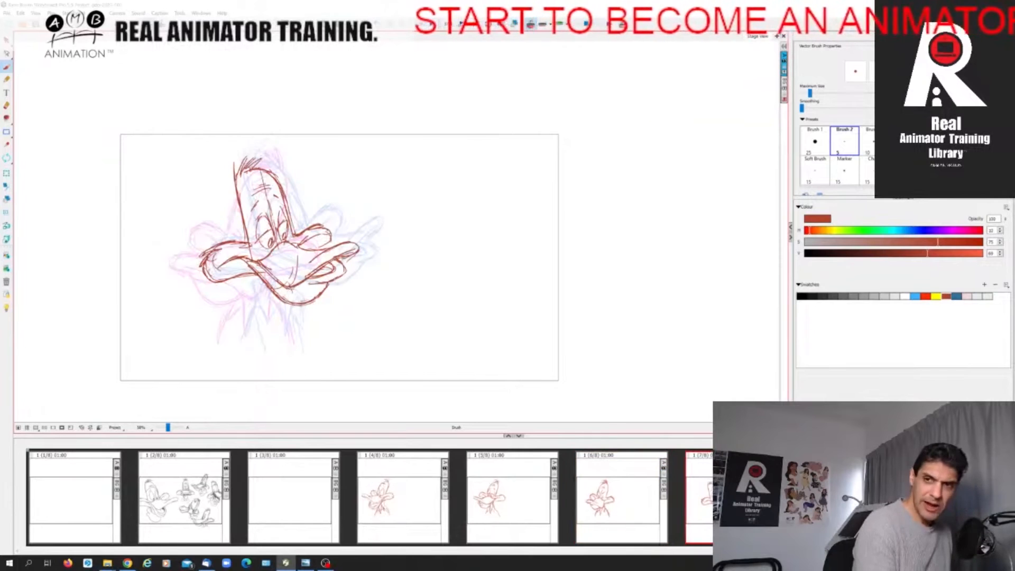
Draw the neck lines under the bill and the back contour of the neck on the new in-between, comparing with the blinking pose.
{"action": "mouse_move", "coordinate": [259, 273]}
{"action": "left_mouse_down"}
{"action": "mouse_move", "coordinate": [256, 300]}
{"action": "mouse_move", "coordinate": [274, 307]}
{"action": "left_mouse_up"}
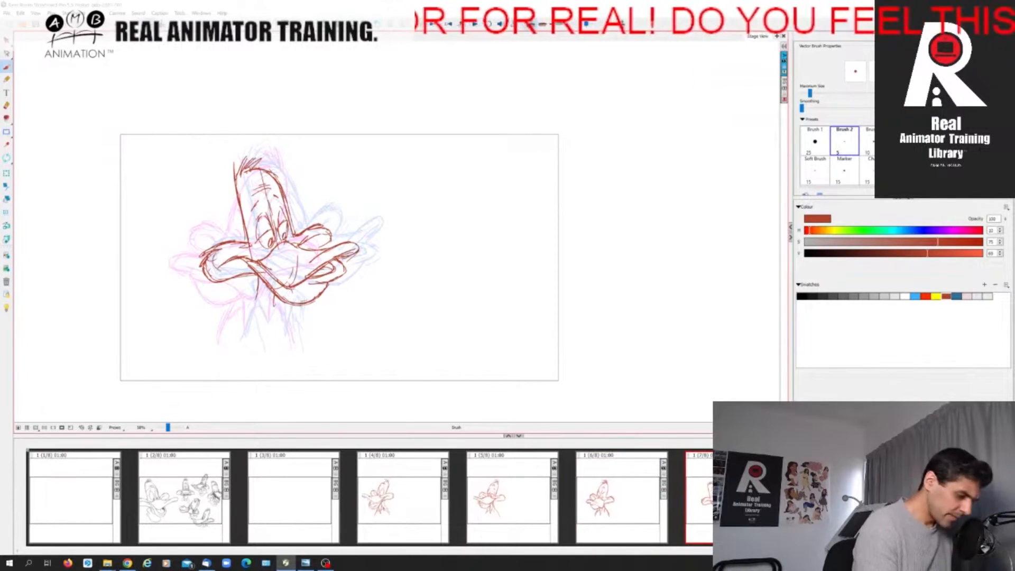
{"action": "left_click_drag", "start_coordinate": [253, 281], "coordinate": [228, 343]}
{"action": "key", "text": "Left"}
{"action": "key", "text": "Right"}
{"action": "mouse_move", "coordinate": [252, 287]}
{"action": "left_mouse_down"}
{"action": "mouse_move", "coordinate": [265, 300]}
{"action": "mouse_move", "coordinate": [244, 309]}
{"action": "mouse_move", "coordinate": [258, 334]}
{"action": "left_mouse_up"}
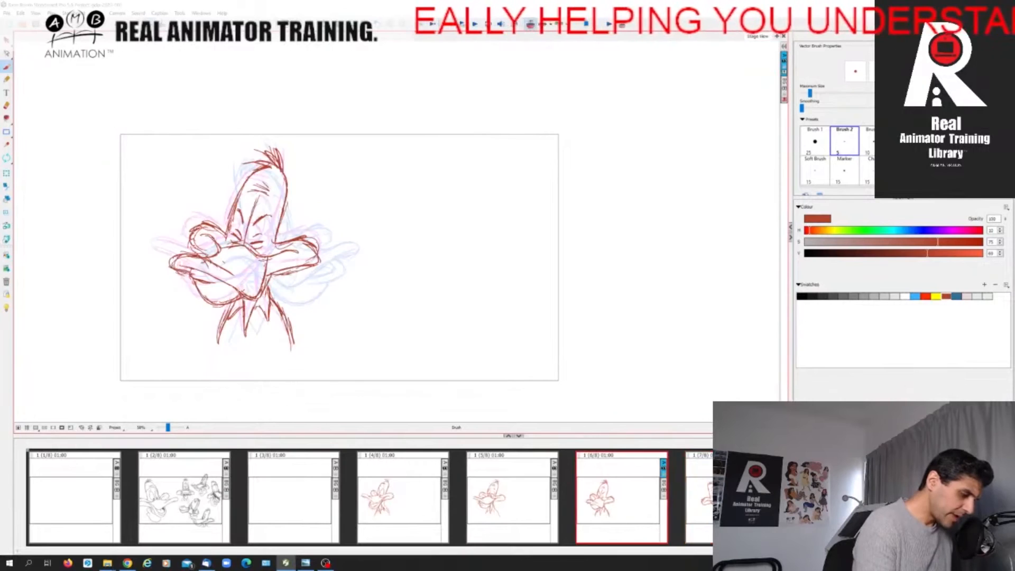
Add the jagged collar feathers at the base of the neck, flipping through the neighbouring panels to match their placement.
{"action": "left_click_drag", "start_coordinate": [242, 298], "coordinate": [252, 319]}
{"action": "key", "text": "Right"}
{"action": "key", "text": "Left"}
{"action": "key", "text": "Left"}
{"action": "key", "text": "Right"}
{"action": "key", "text": "Right"}
{"action": "key", "text": "Left"}
{"action": "mouse_move", "coordinate": [271, 304]}
{"action": "left_mouse_down"}
{"action": "mouse_move", "coordinate": [256, 333]}
{"action": "mouse_move", "coordinate": [273, 326]}
{"action": "mouse_move", "coordinate": [280, 335]}
{"action": "left_mouse_up"}
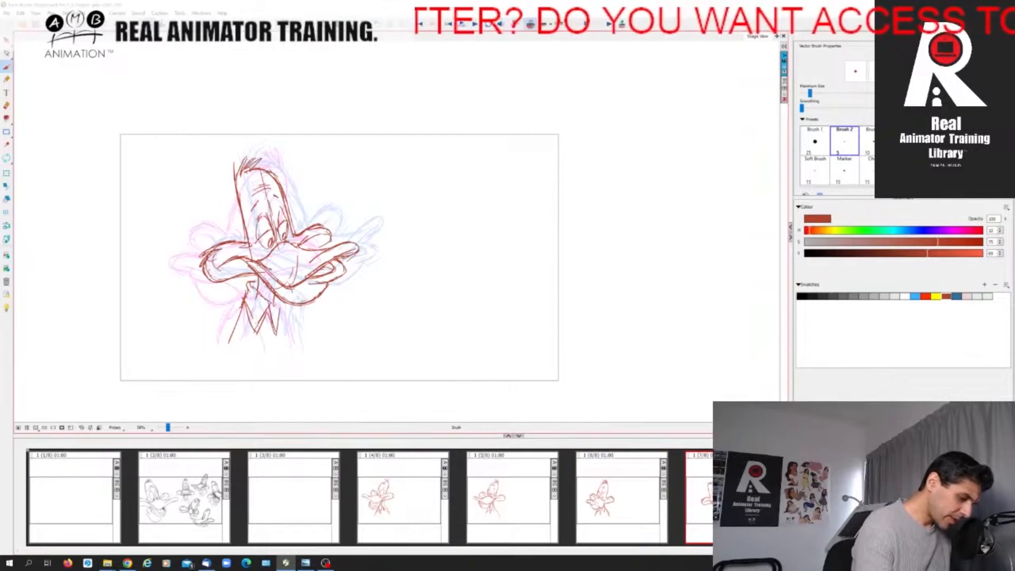
Draw the front contour of the neck below the lower bill, checking it against the next key pose.
{"action": "key", "text": "Right"}
{"action": "key", "text": "Left"}
{"action": "mouse_move", "coordinate": [291, 299]}
{"action": "left_mouse_down"}
{"action": "mouse_move", "coordinate": [282, 326]}
{"action": "mouse_move", "coordinate": [292, 341]}
{"action": "left_mouse_up"}
{"action": "left_click_drag", "start_coordinate": [289, 321], "coordinate": [297, 351]}
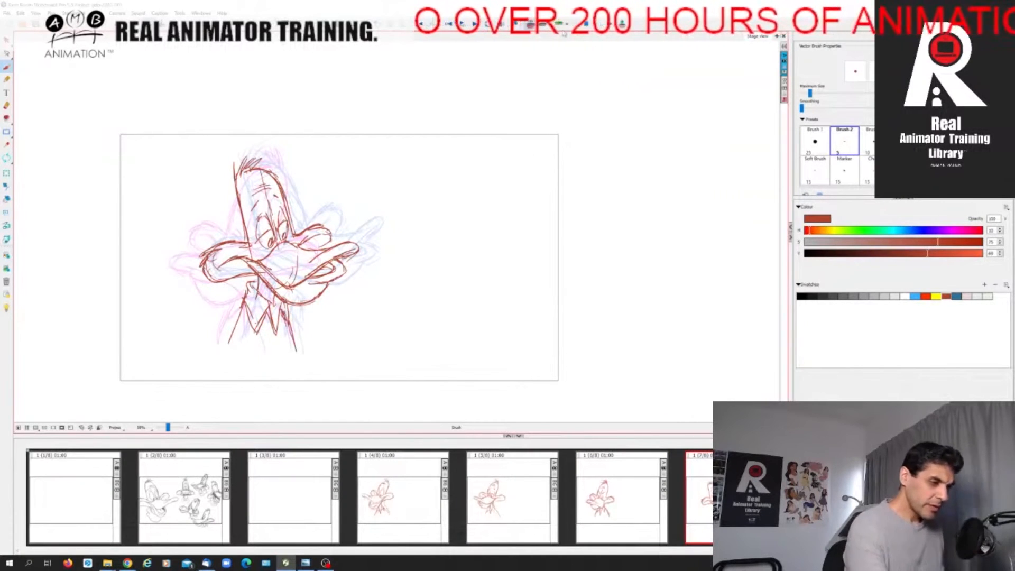
Turn off the onion skin and step through the head turn from the fourth panel to the last to review the motion.
{"action": "key", "text": "alt+o"}
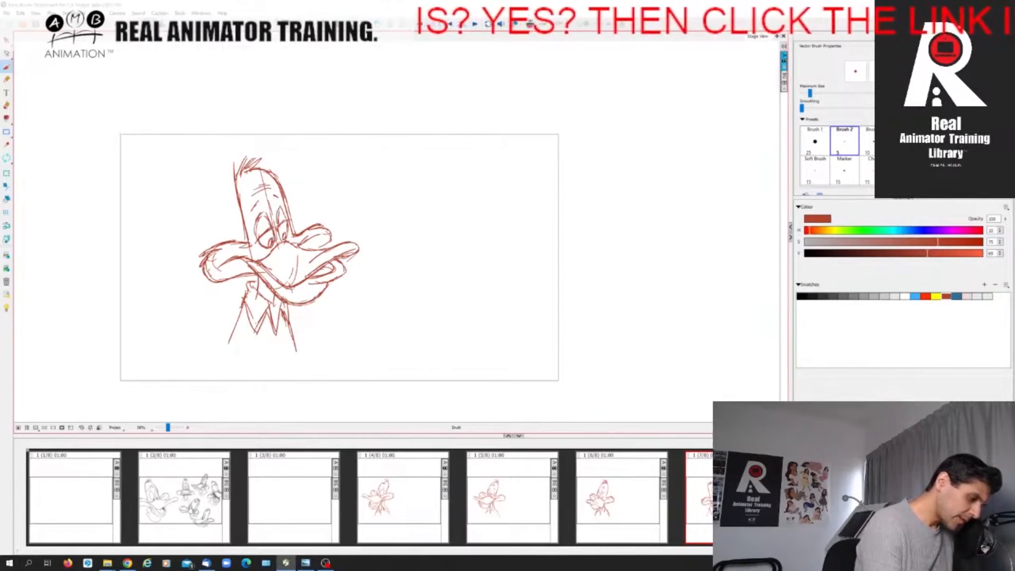
{"action": "left_click", "coordinate": [403, 501]}
{"action": "key", "text": "Right"}
{"action": "key", "text": "Right"}
{"action": "key", "text": "Right"}
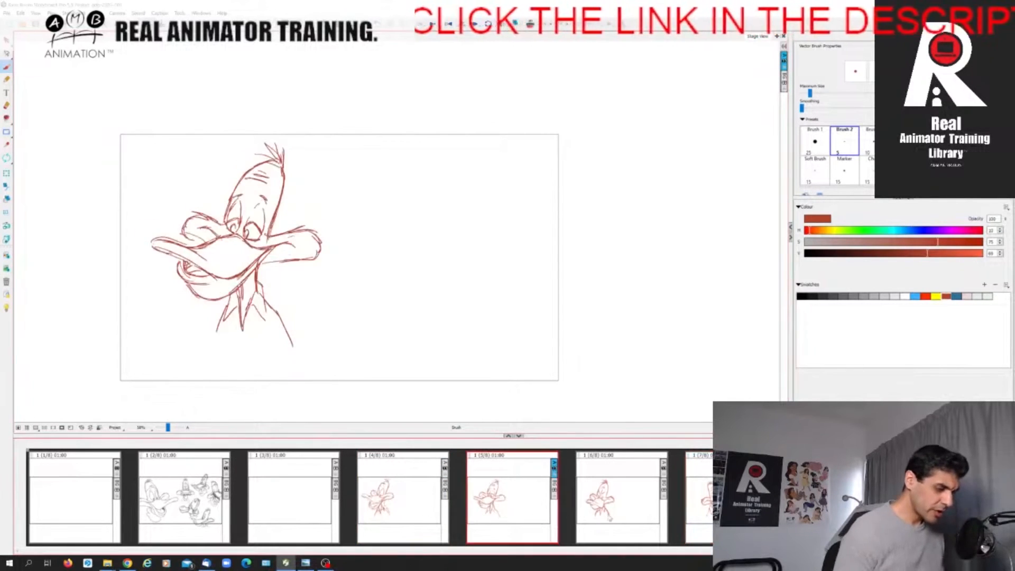
{"action": "key", "text": "Right"}
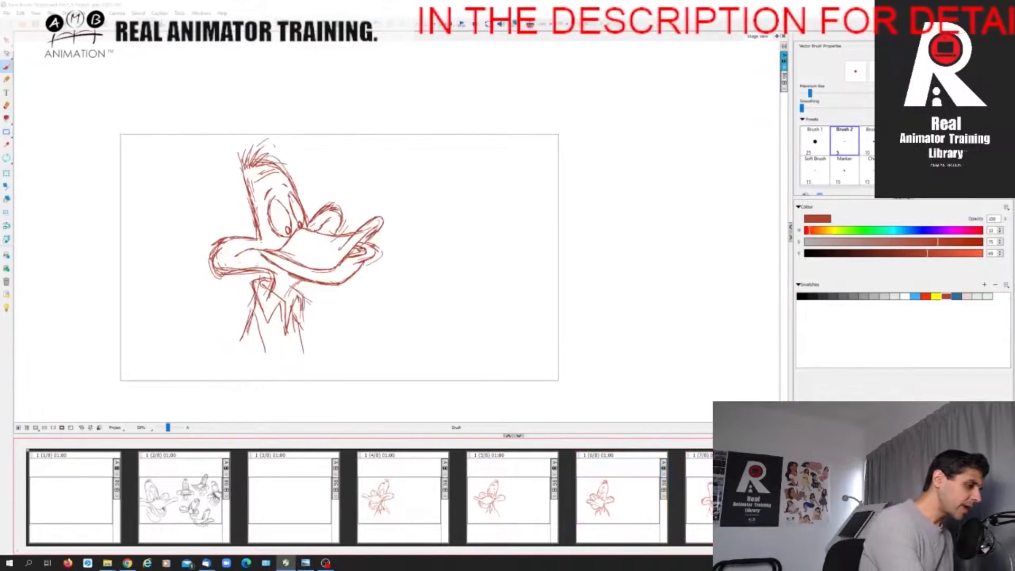